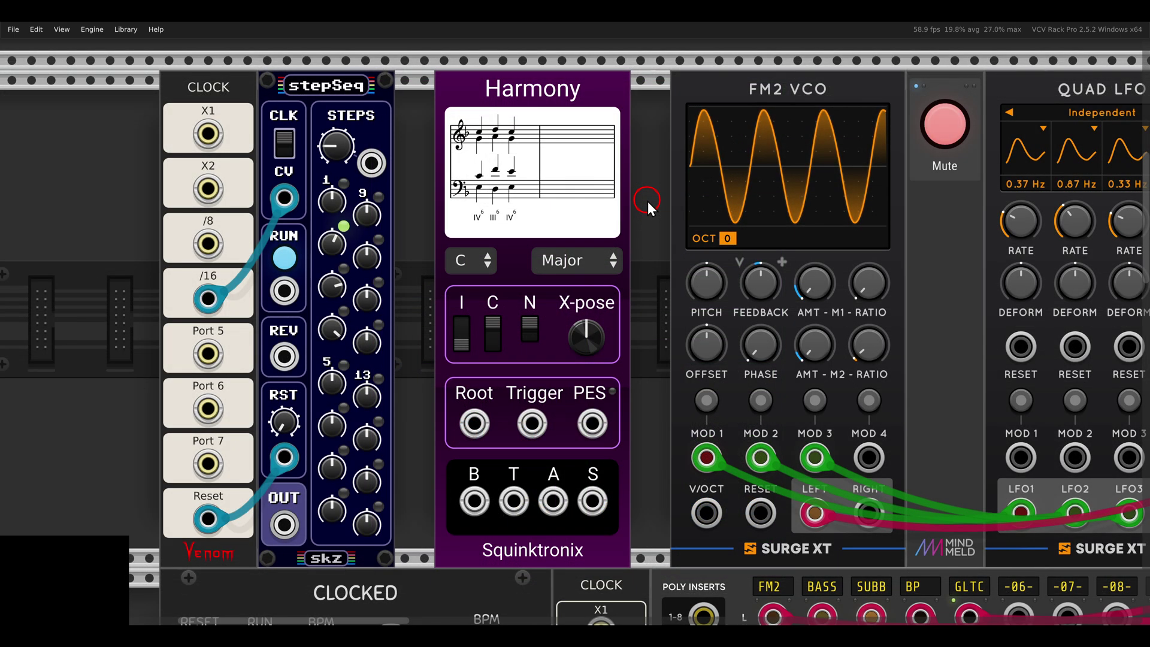
# Change the Harmony module's key from C Major to root G with the Dorian mode
pyautogui.moveTo(415, 236); pyautogui.dragTo(644, 292)
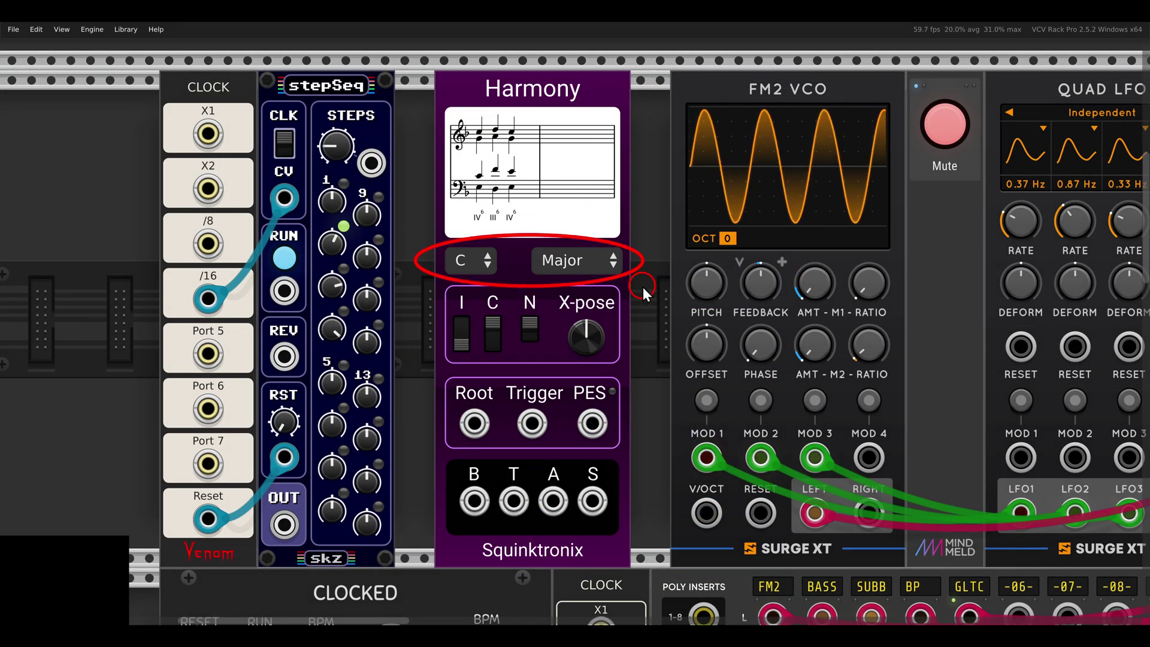
pyautogui.click(460, 262)
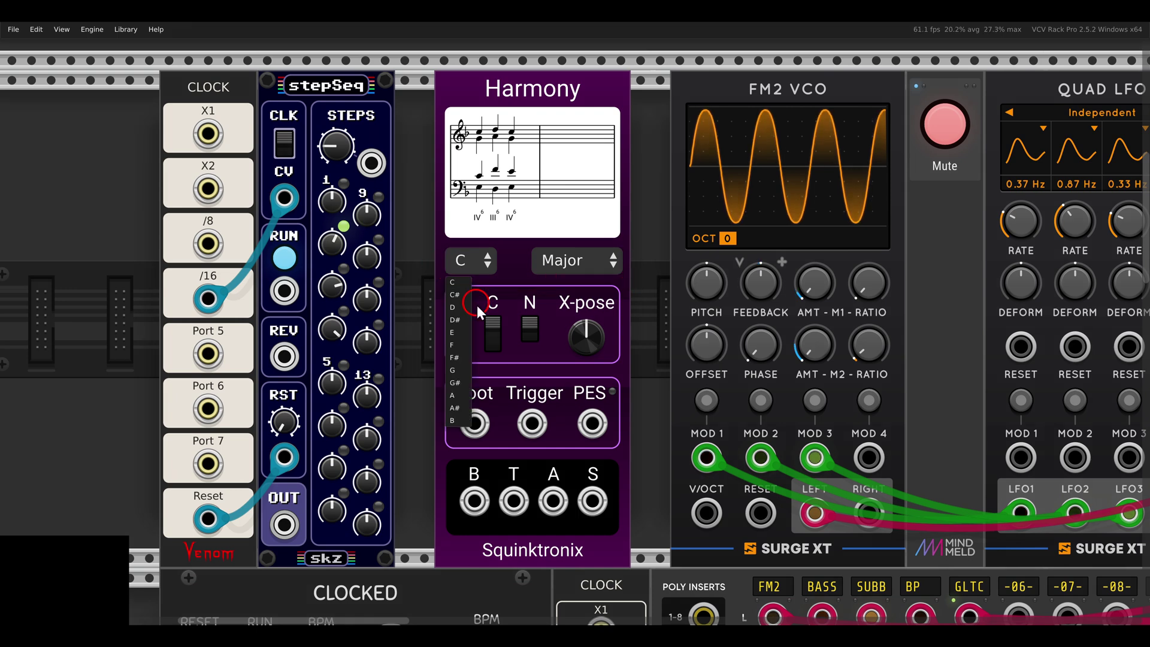
pyautogui.click(461, 369)
pyautogui.click(557, 262)
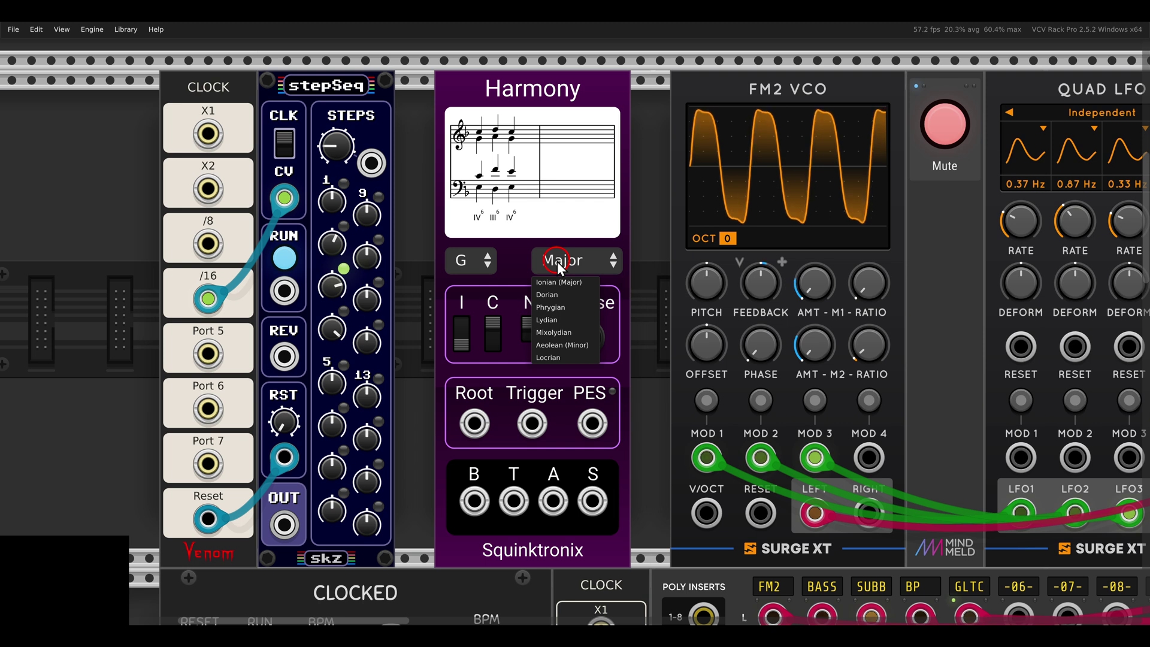
pyautogui.click(555, 297)
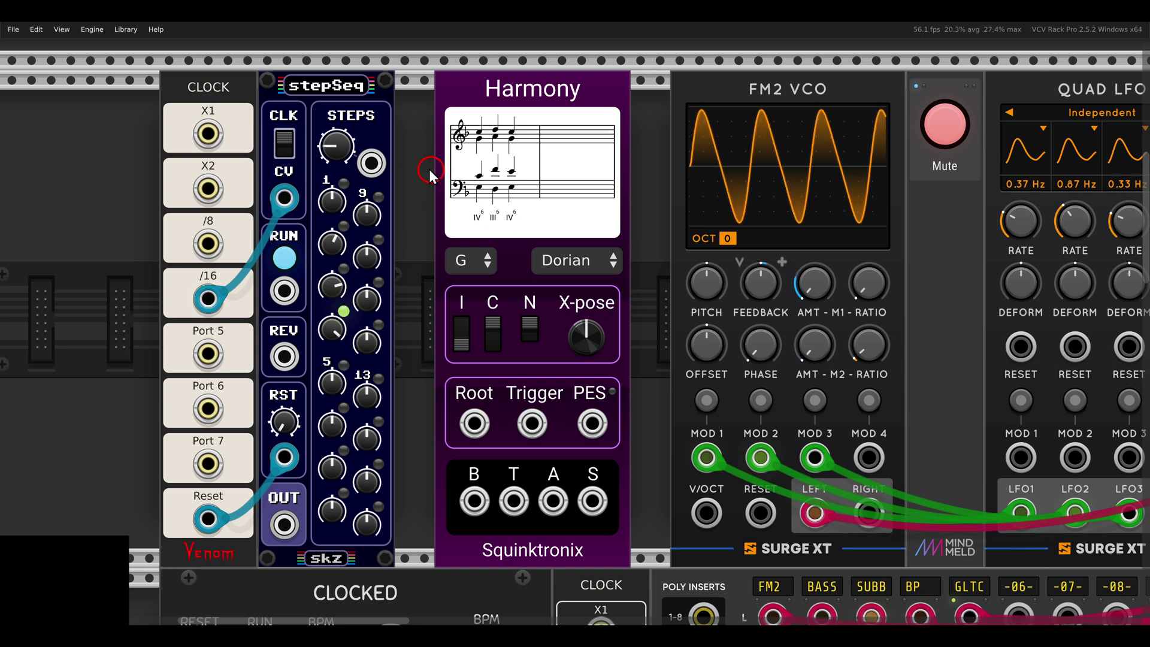
# Cable stepSeq's OUT jack into the Harmony module's Root input
pyautogui.moveTo(268, 66); pyautogui.dragTo(384, 109)
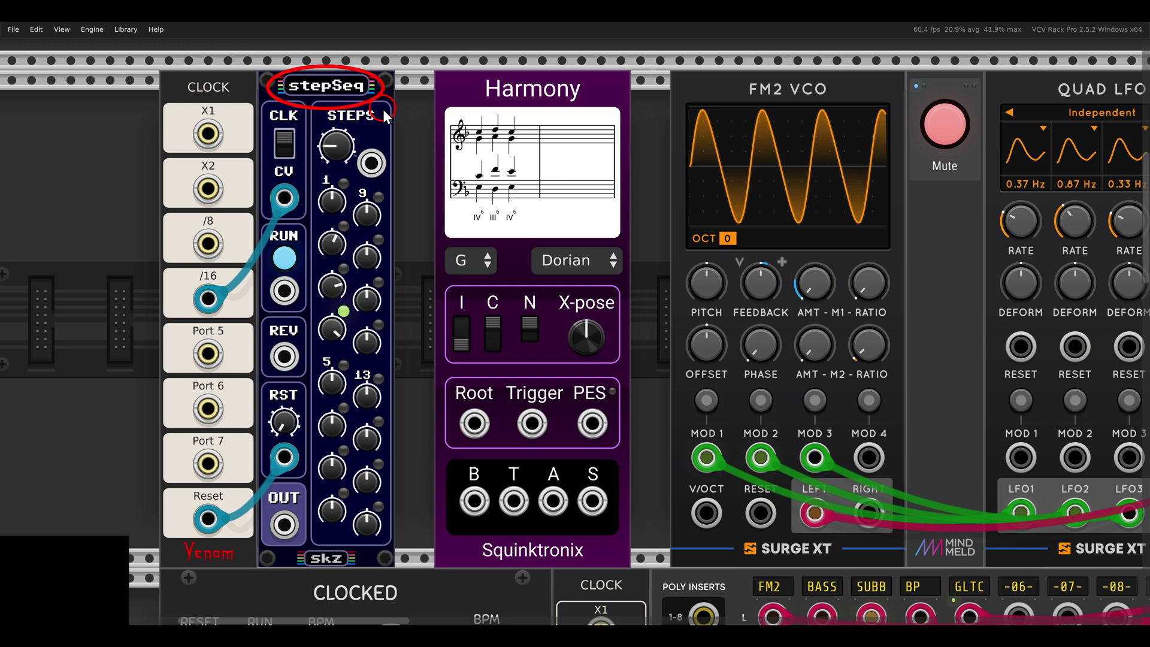
pyautogui.moveTo(294, 175); pyautogui.dragTo(363, 356)
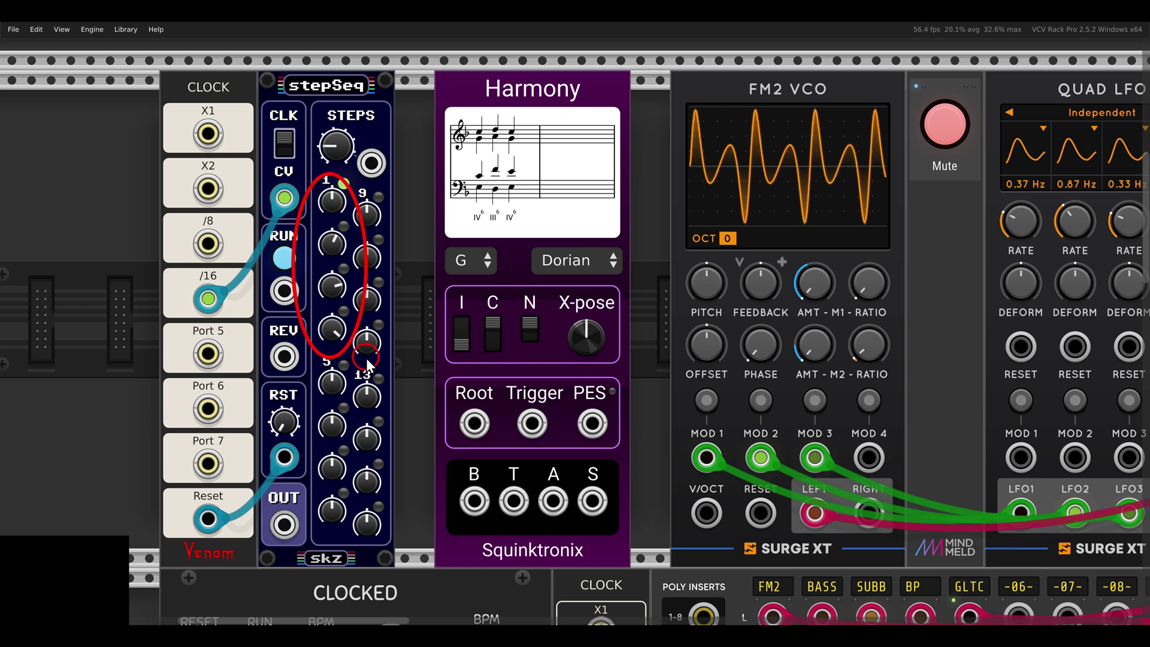
pyautogui.moveTo(237, 272)
pyautogui.mouseDown()
pyautogui.moveTo(232, 311)
pyautogui.moveTo(243, 277)
pyautogui.mouseUp()
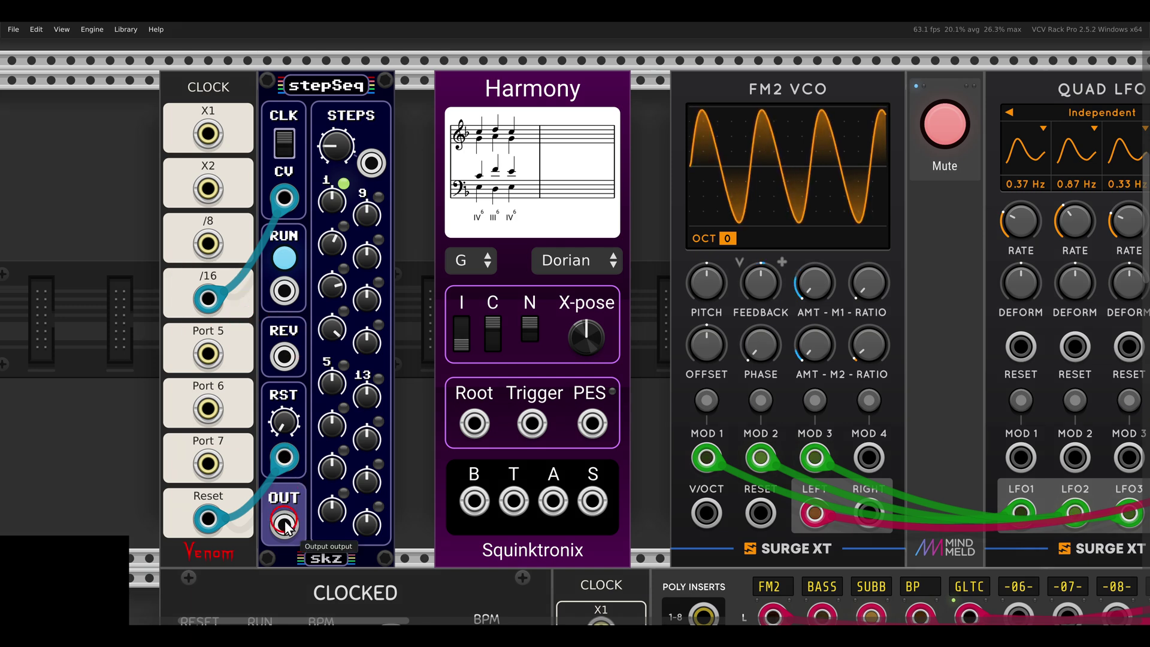
pyautogui.moveTo(284, 525); pyautogui.dragTo(474, 424)
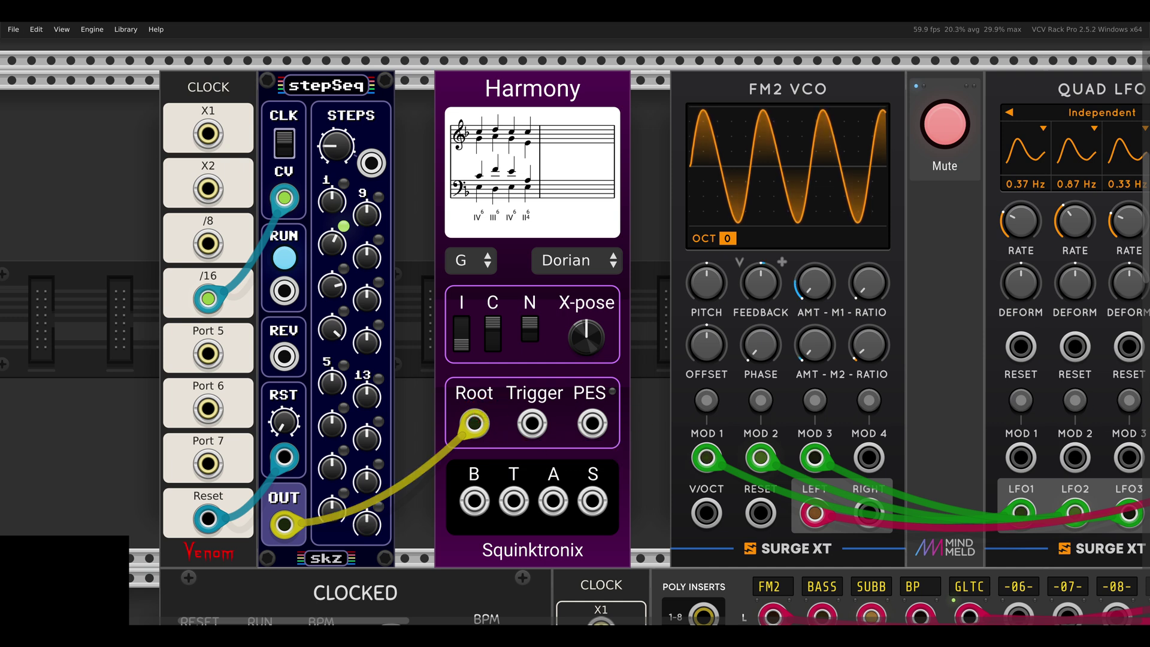
pyautogui.moveTo(442, 454); pyautogui.dragTo(635, 531)
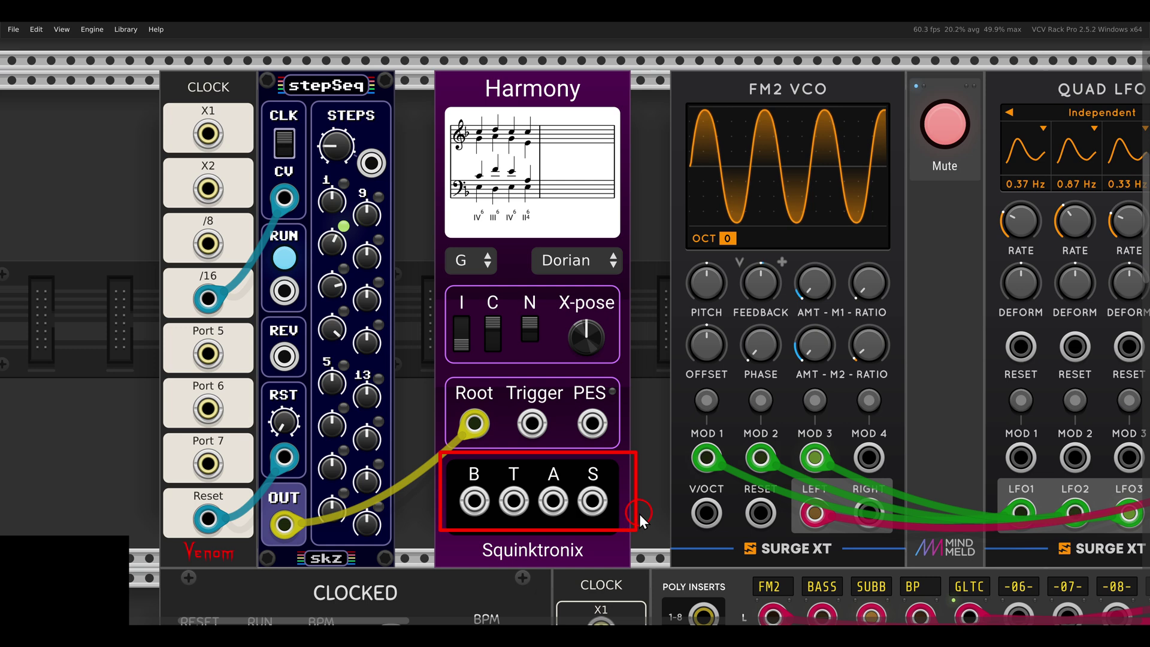
# Unmute the FM2 VCO and patch Harmony's S (soprano) output into its V/OCT input
pyautogui.click(519, 501)
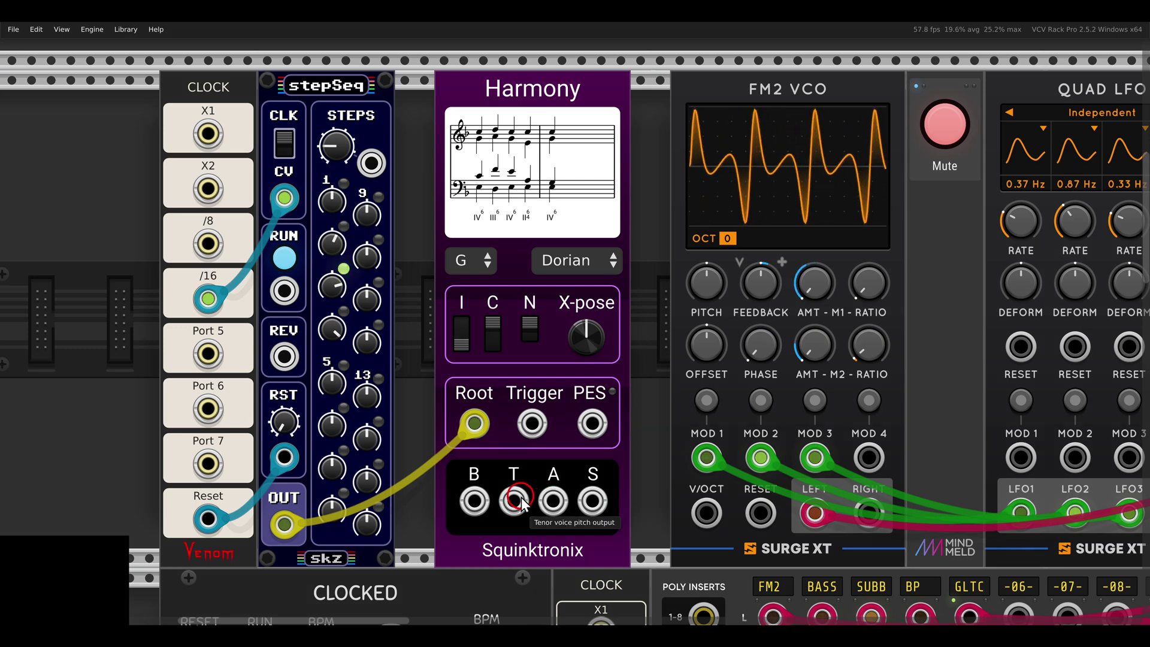
pyautogui.click(550, 502)
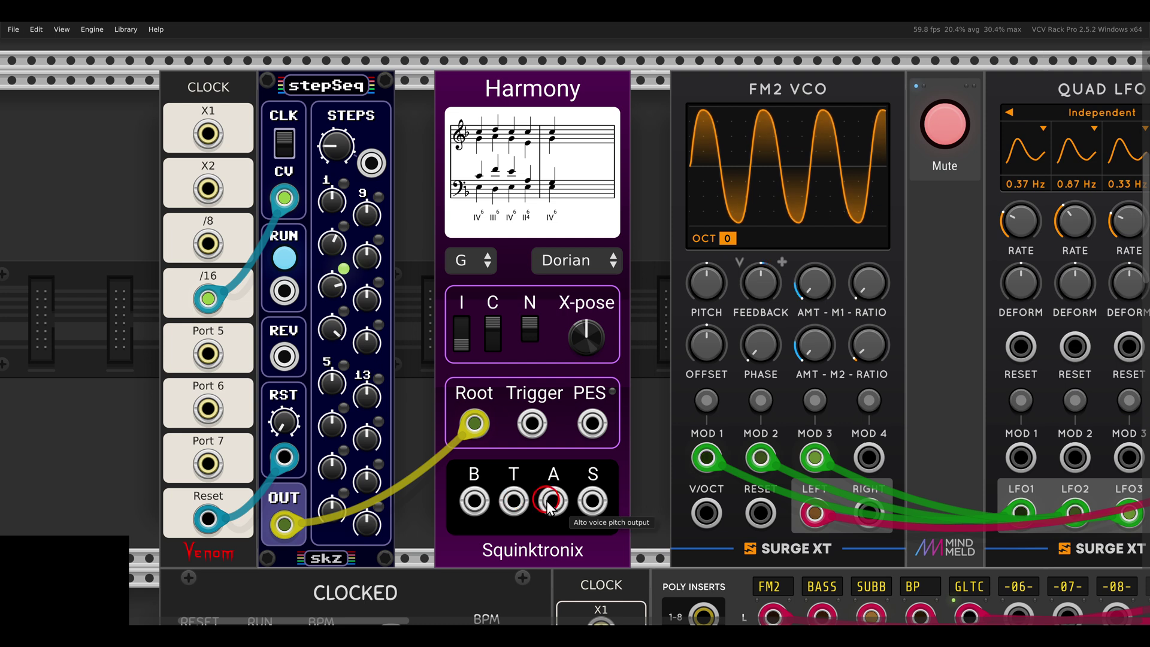
pyautogui.click(599, 500)
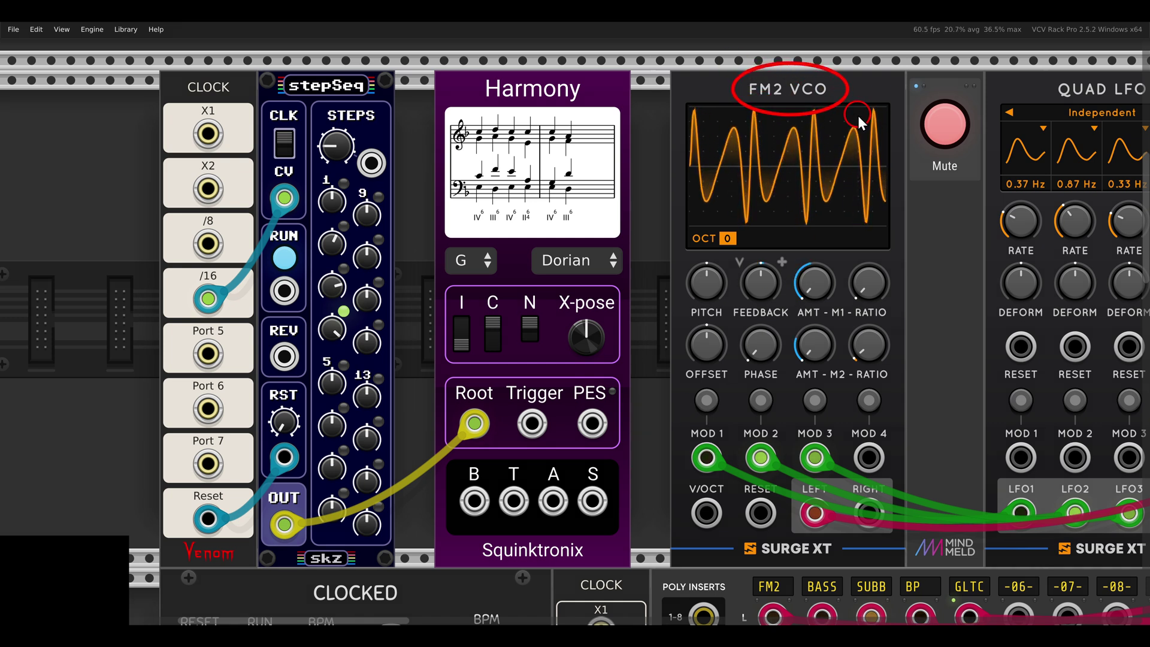
pyautogui.click(945, 124)
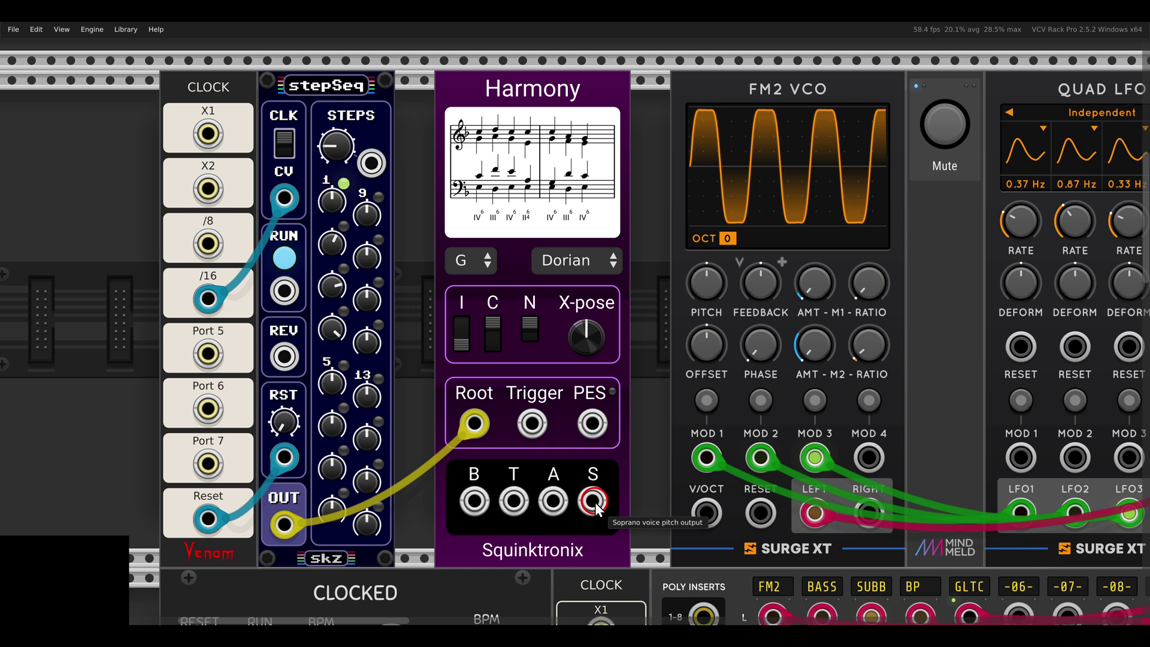
pyautogui.moveTo(593, 502); pyautogui.dragTo(698, 512)
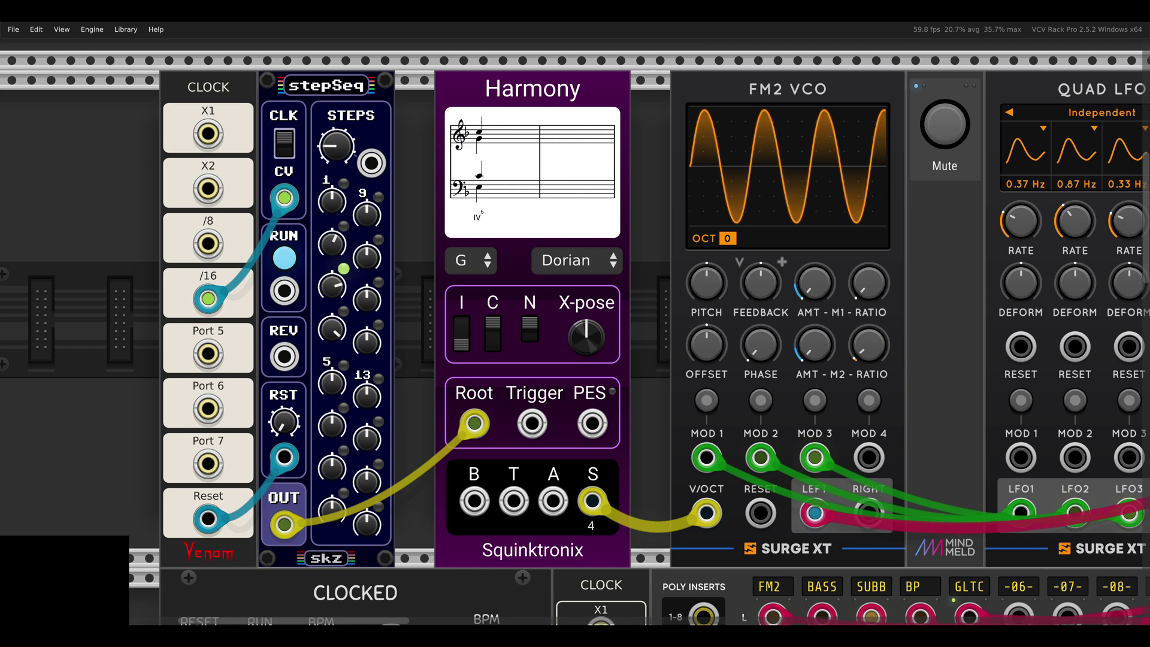
pyautogui.click(737, 405)
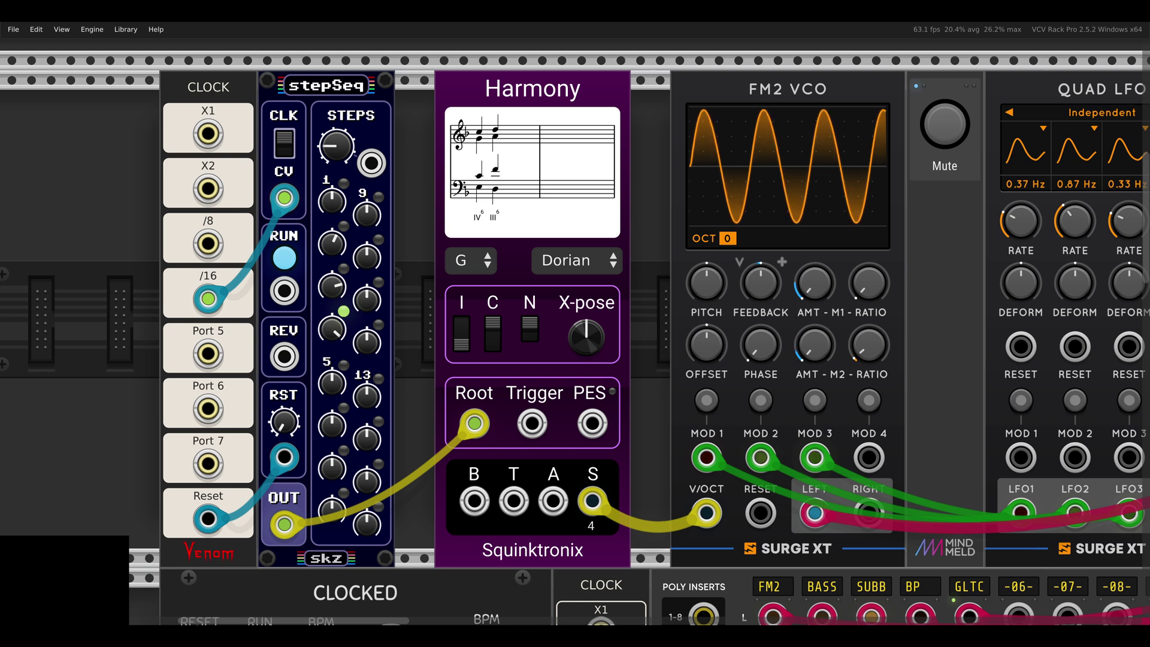
pyautogui.click(462, 332)
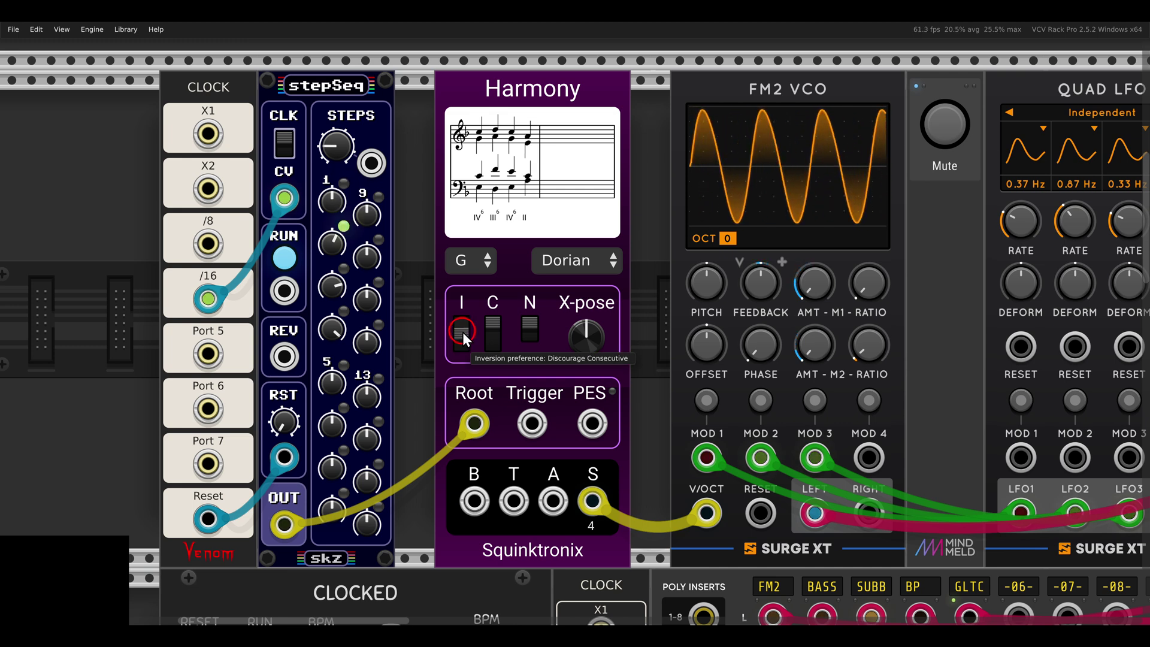
pyautogui.click(463, 332)
pyautogui.click(462, 332)
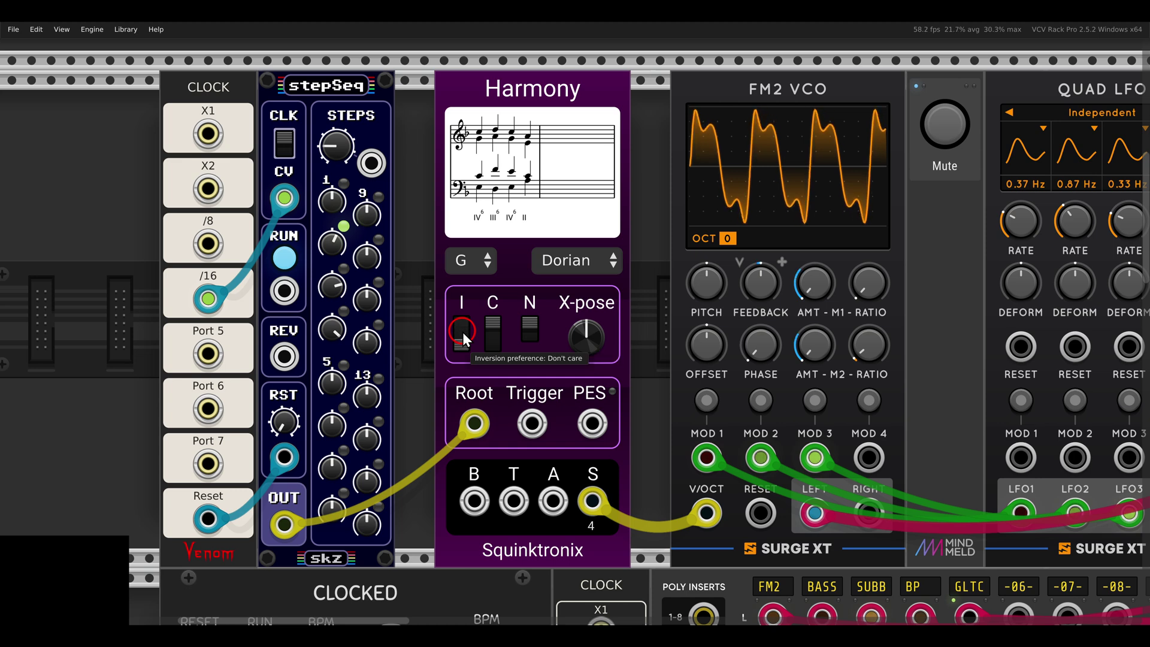
pyautogui.click(494, 331)
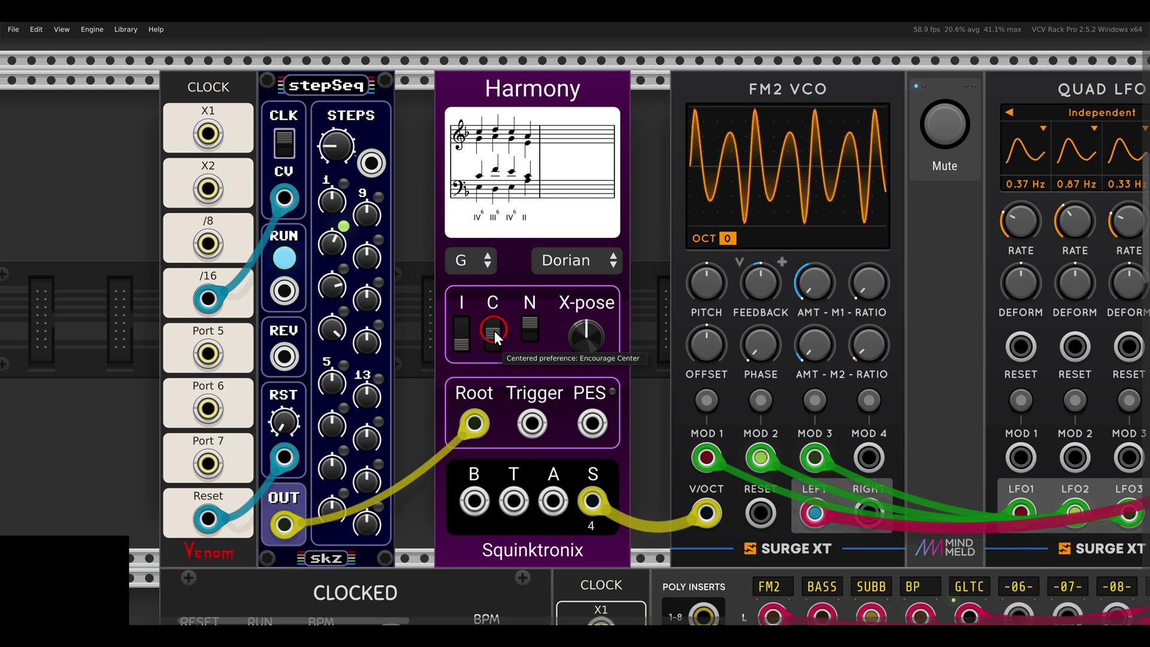
pyautogui.click(495, 331)
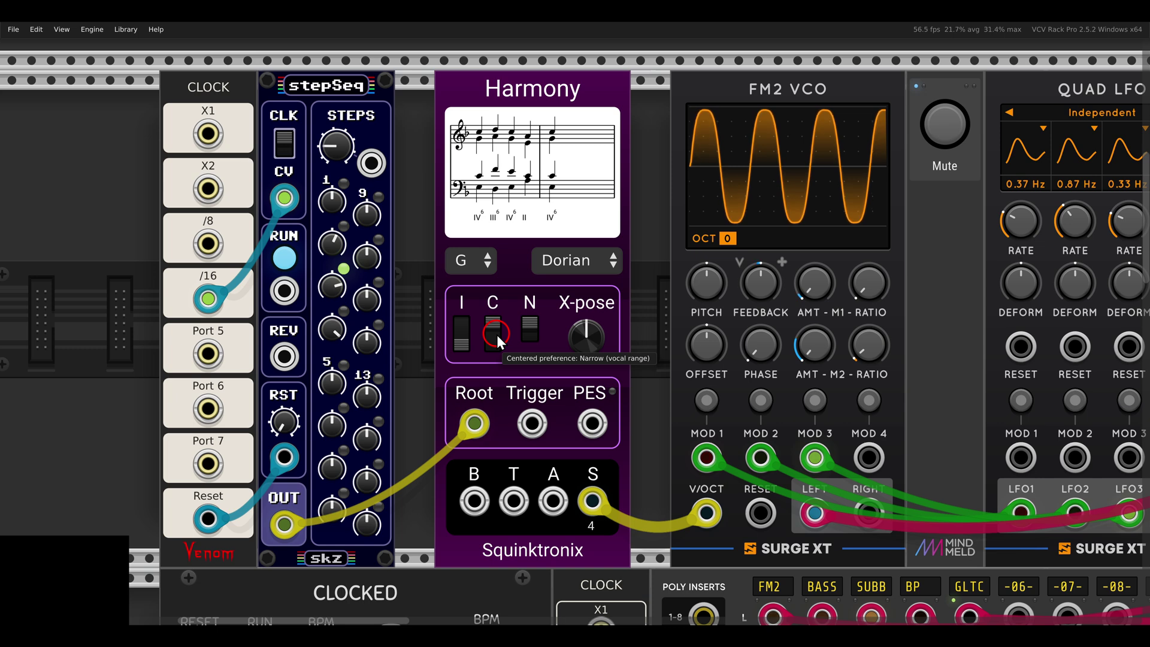
pyautogui.moveTo(587, 344)
pyautogui.mouseDown()
pyautogui.moveTo(570, 303)
pyautogui.moveTo(583, 351)
pyautogui.mouseUp()
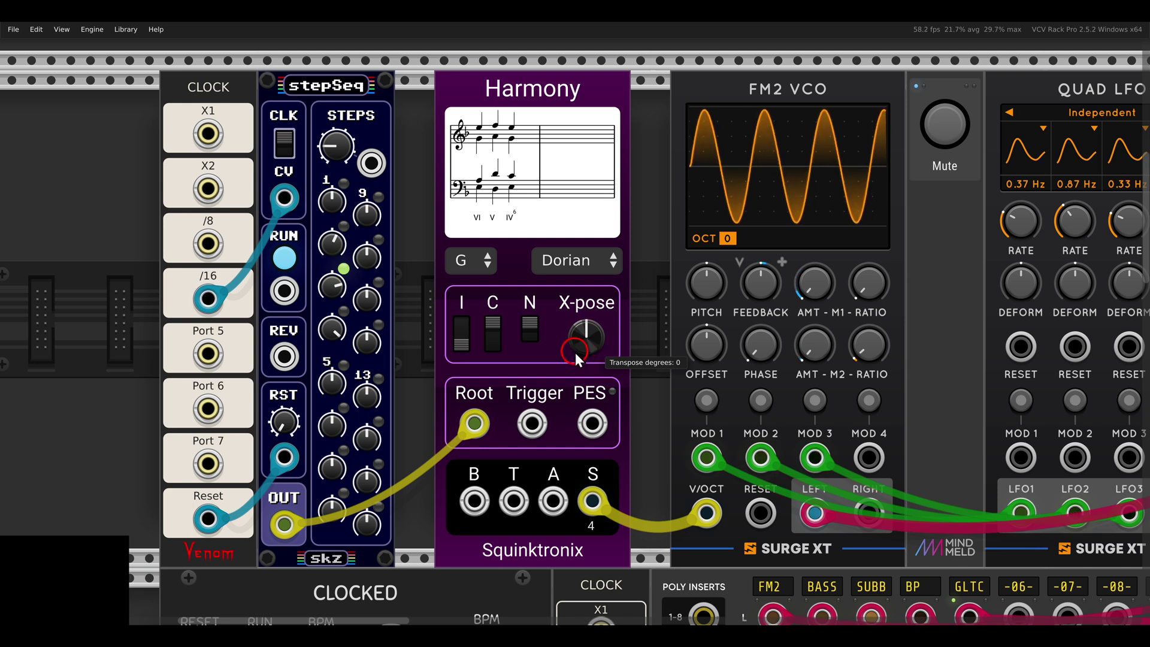
# Cable the Clock to Harmony's Trigger input, moving the cable from X2 to /8
pyautogui.click(179, 152)
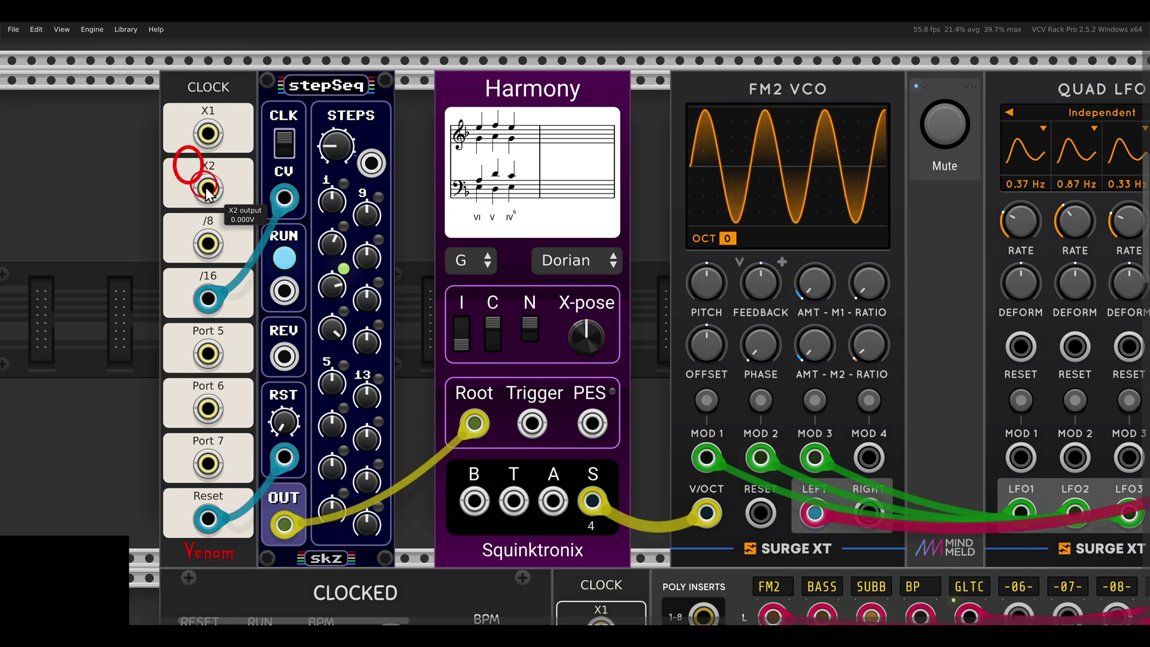
pyautogui.moveTo(215, 188); pyautogui.dragTo(527, 417)
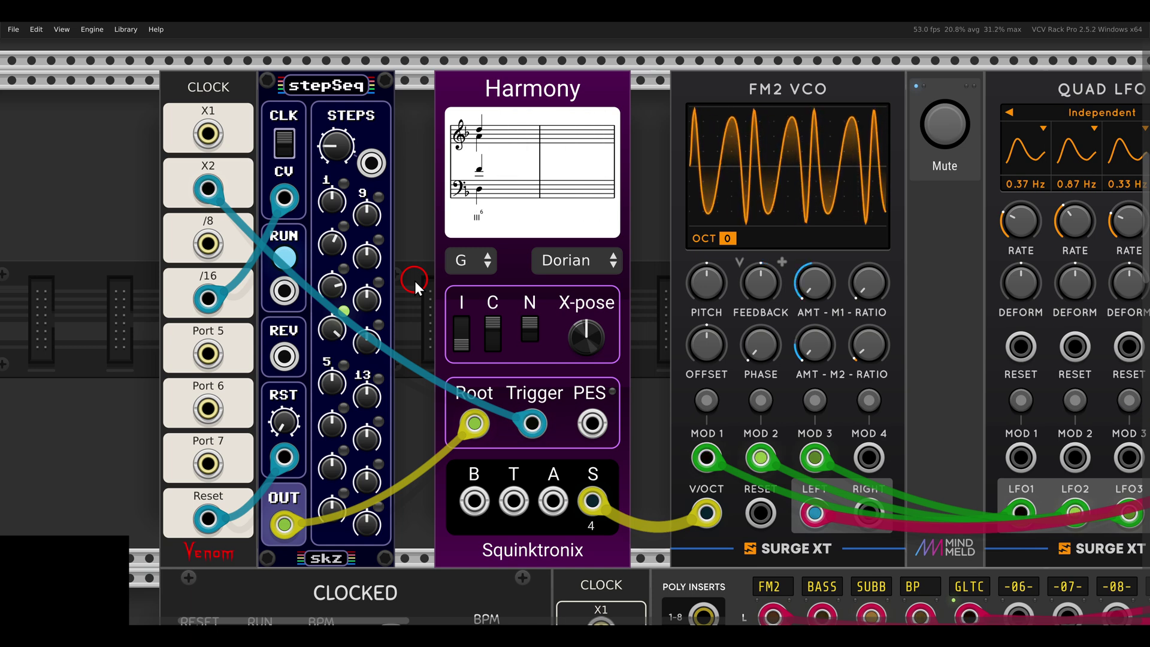
pyautogui.moveTo(214, 192); pyautogui.dragTo(208, 244)
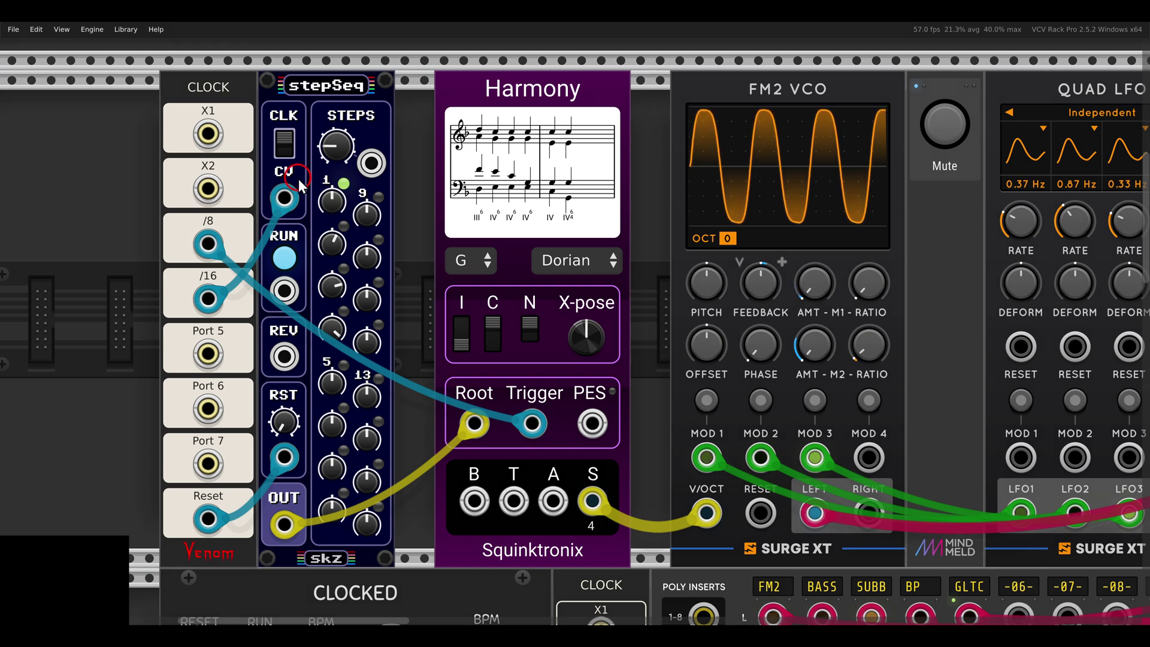
pyautogui.moveTo(299, 177)
pyautogui.mouseDown()
pyautogui.moveTo(341, 272)
pyautogui.moveTo(362, 356)
pyautogui.mouseUp()
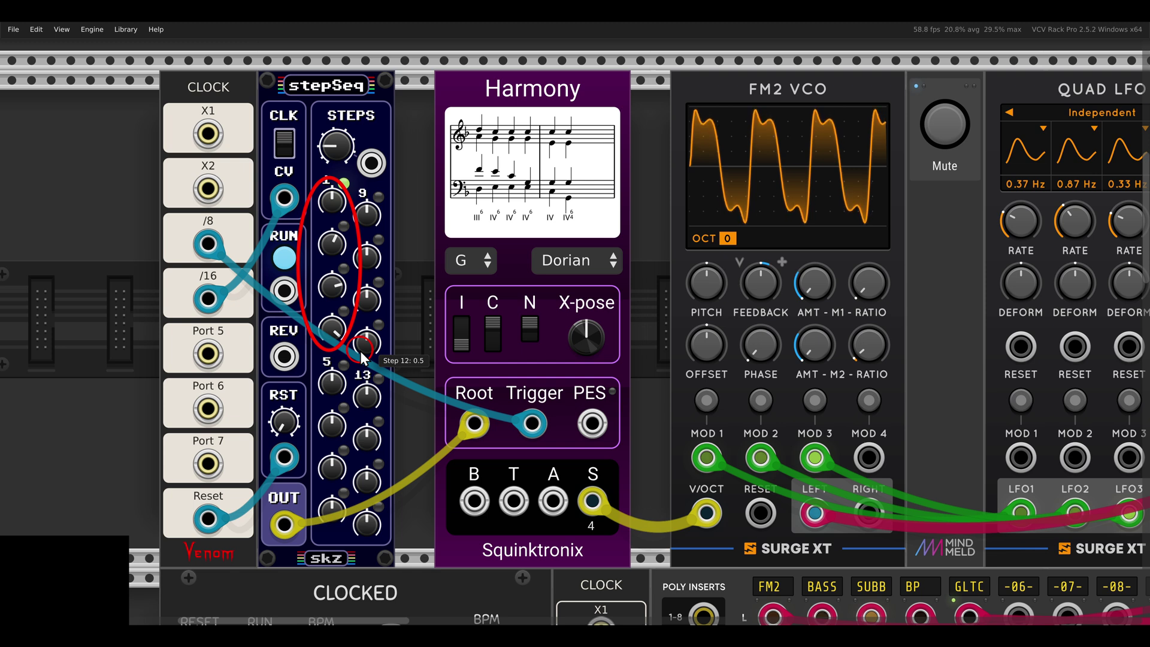
pyautogui.moveTo(219, 267)
pyautogui.mouseDown()
pyautogui.moveTo(181, 303)
pyautogui.moveTo(222, 270)
pyautogui.moveTo(183, 235)
pyautogui.moveTo(227, 264)
pyautogui.mouseUp()
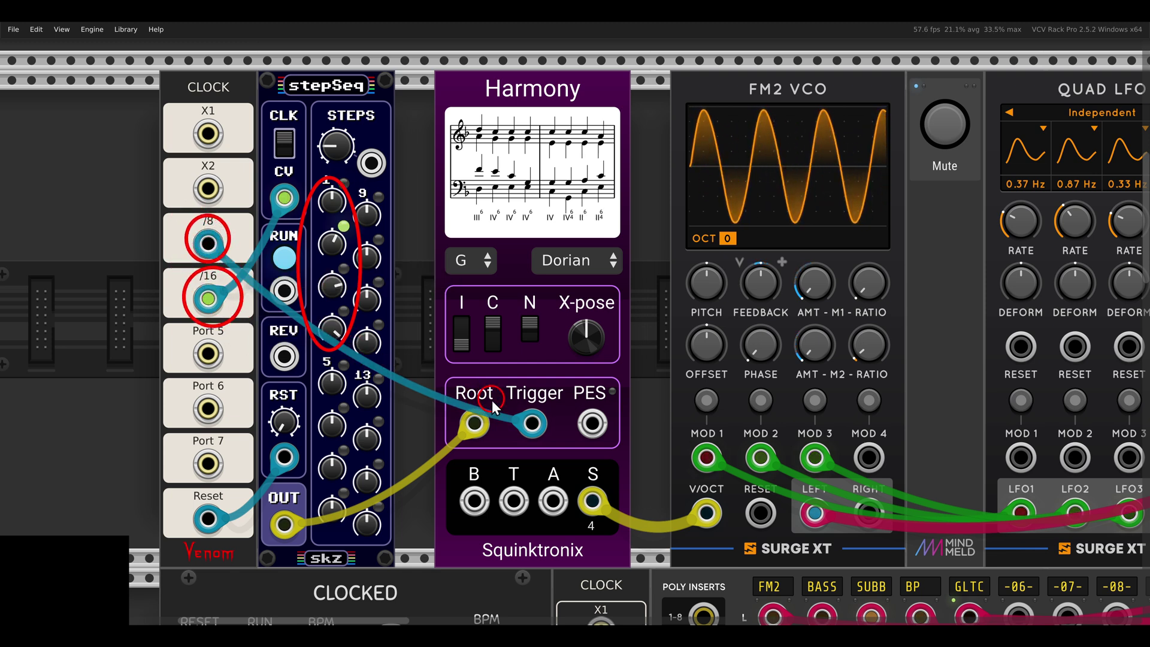
pyautogui.moveTo(493, 401); pyautogui.dragTo(564, 441)
pyautogui.press('Escape')
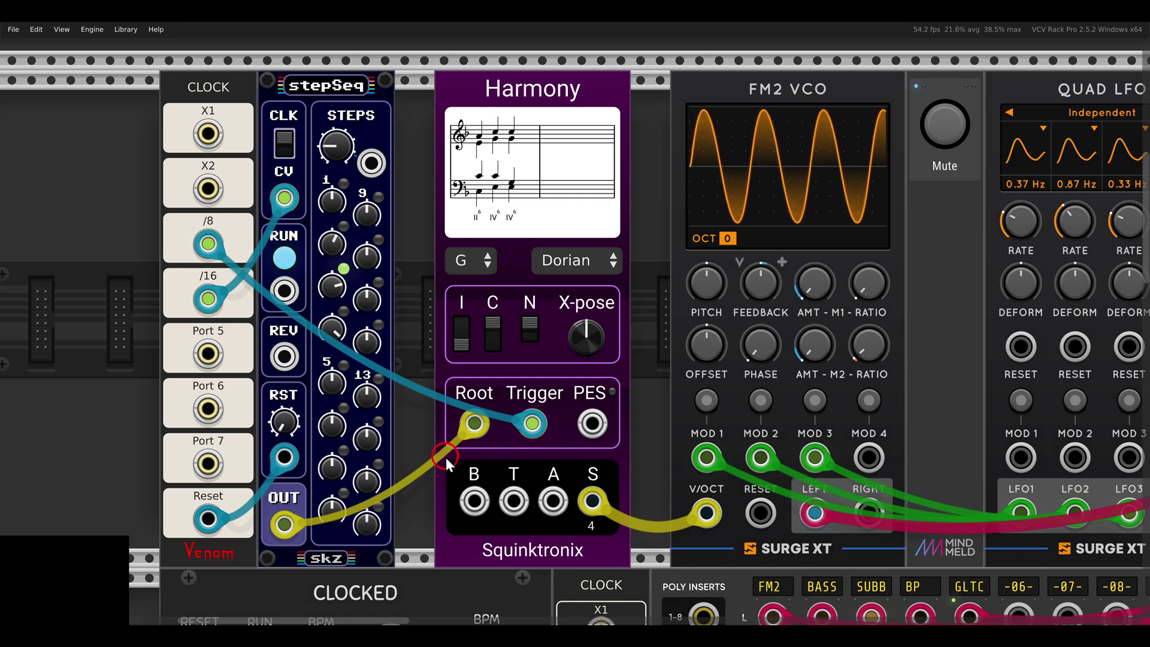
# Bring the lower row of modules into view
pyautogui.moveTo(446, 457); pyautogui.dragTo(577, 537)
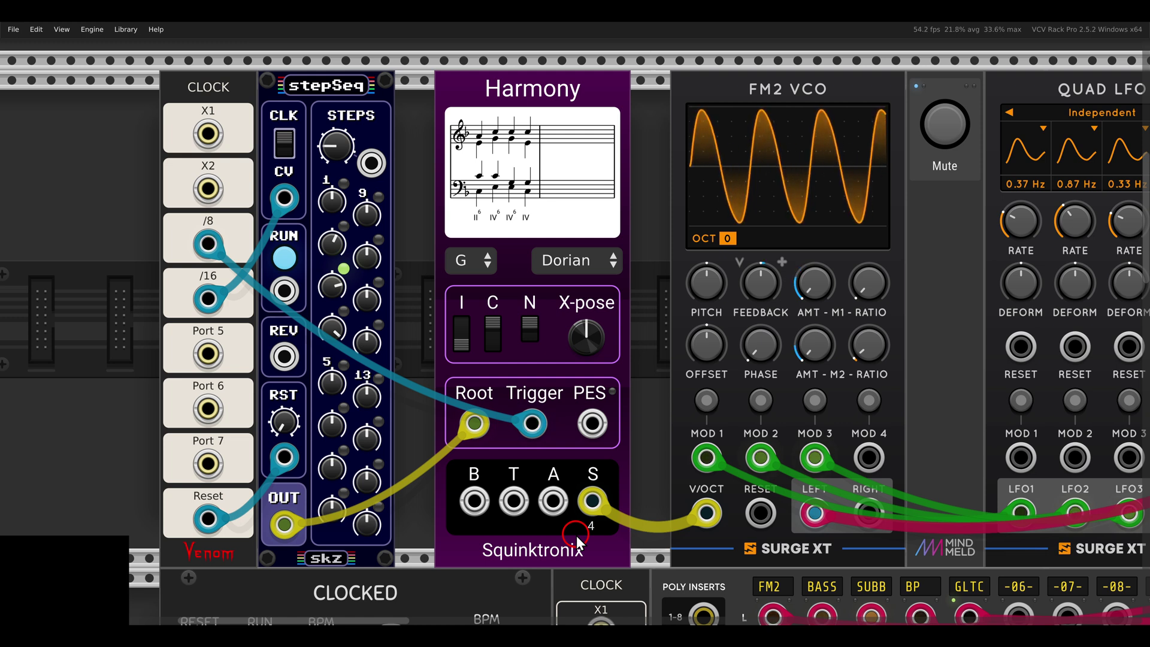
pyautogui.click(469, 476)
pyautogui.scroll(-3, 515, 469)
pyautogui.scroll(-18, 516, 470)
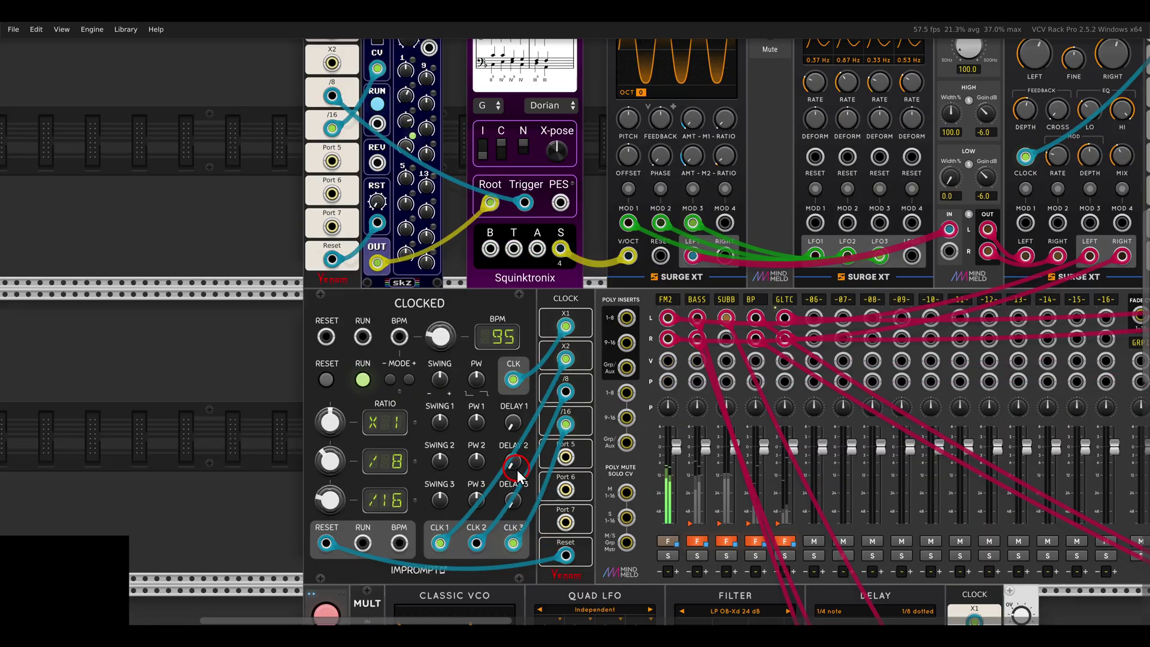
pyautogui.moveTo(632, 520); pyautogui.dragTo(574, 479)
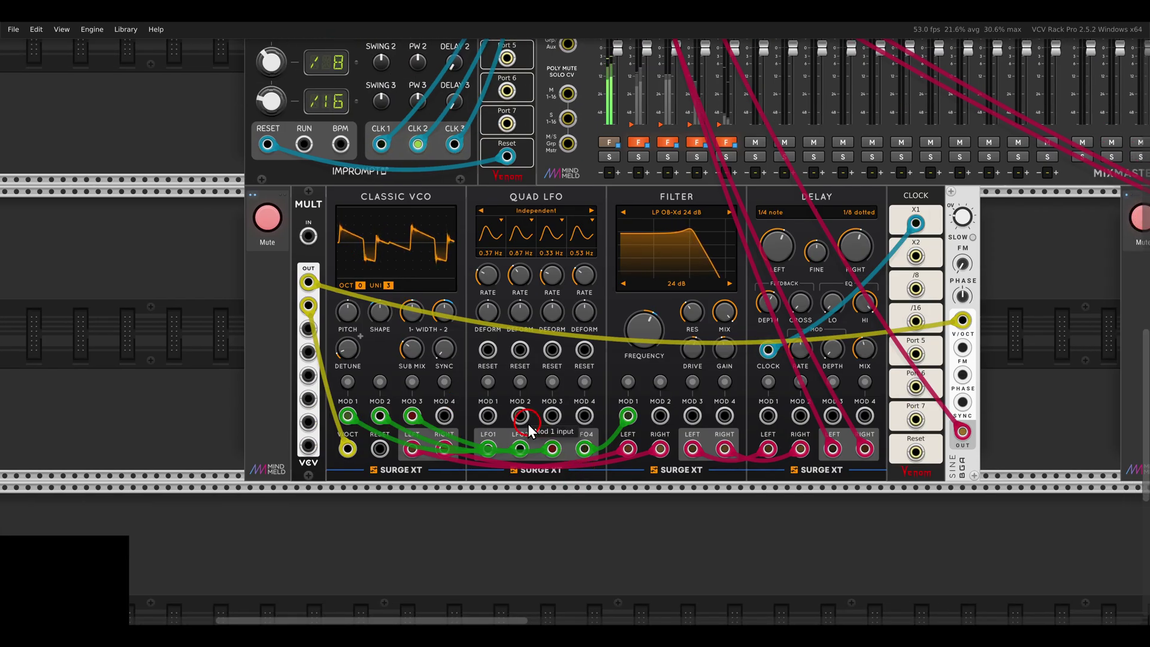
pyautogui.scroll(1, 564, 400)
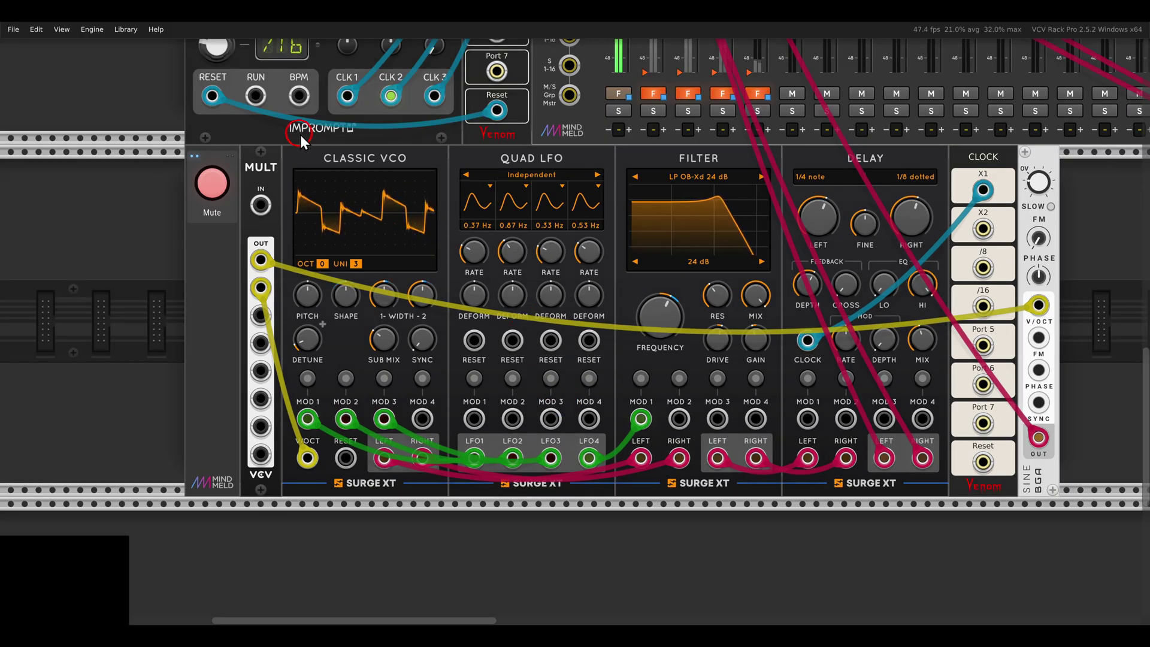
# Circle the Classic VCO, Filter, Delay and sine oscillator knob, then clear the marks
pyautogui.moveTo(299, 144); pyautogui.dragTo(415, 187)
pyautogui.moveTo(664, 137); pyautogui.dragTo(732, 173)
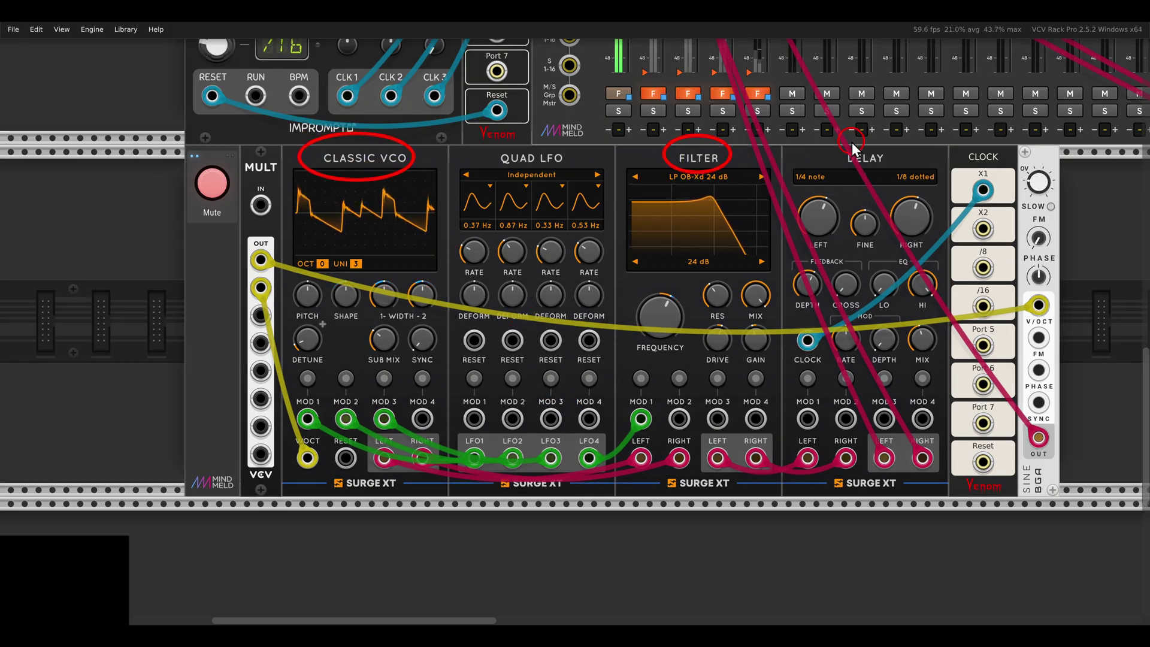
pyautogui.moveTo(858, 163); pyautogui.dragTo(895, 181)
pyautogui.moveTo(1001, 143); pyautogui.dragTo(1082, 232)
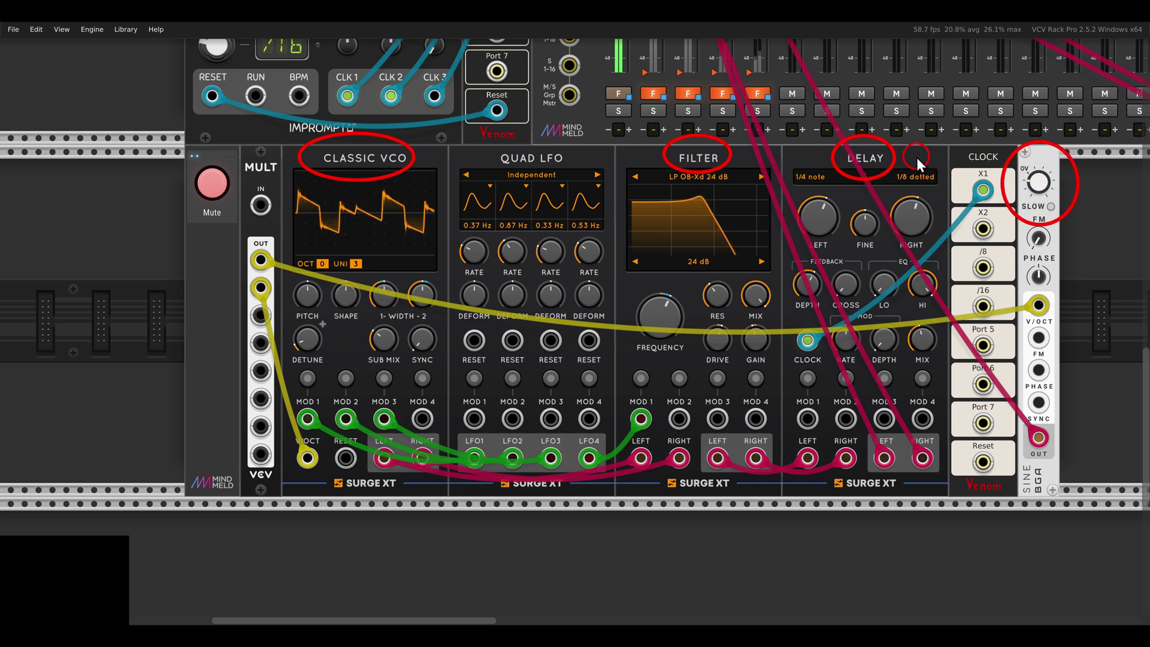
pyautogui.press('Escape')
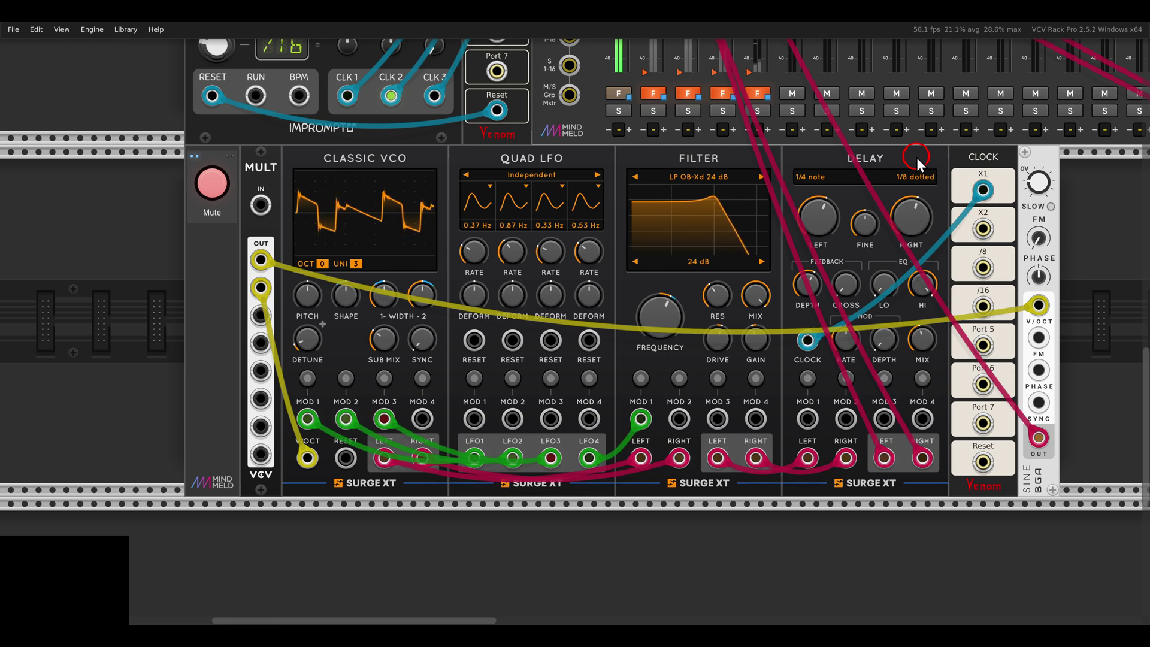
# Unmute the Classic VCO voice and pan up to the clock and mixer modules
pyautogui.click(213, 183)
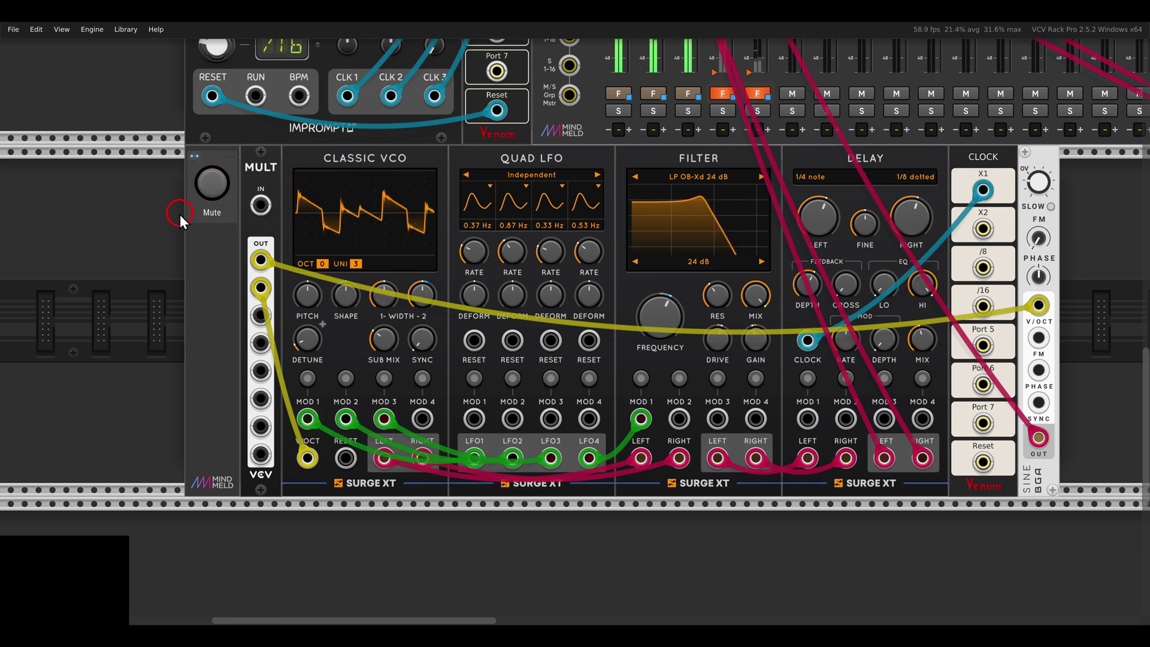
pyautogui.scroll(-1, 177, 217)
pyautogui.moveTo(178, 217); pyautogui.dragTo(285, 260)
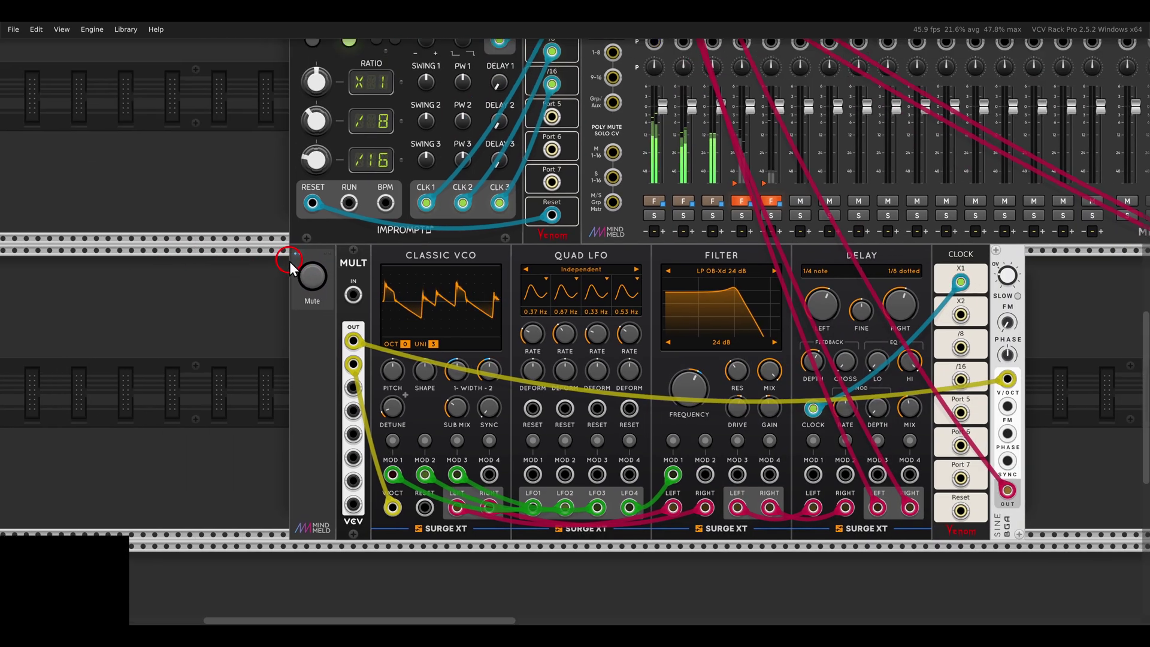
pyautogui.scroll(4, 300, 252)
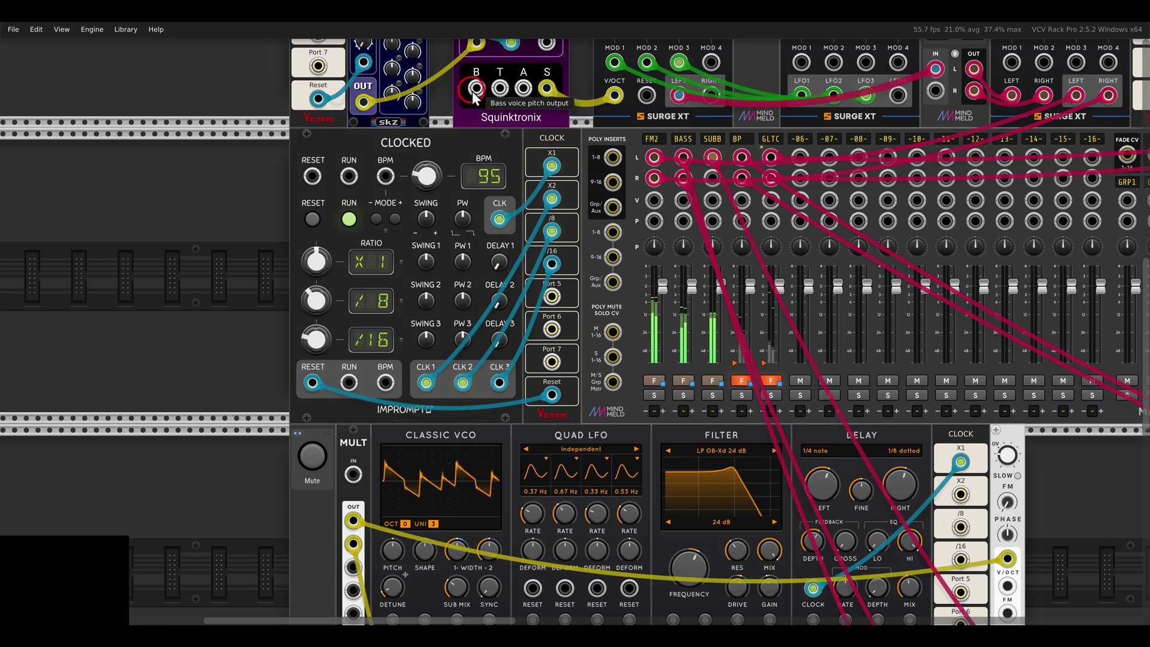
# Patch the Squinktronix Harmony B (bass) output into the MULT IN jack
pyautogui.moveTo(476, 91); pyautogui.dragTo(354, 474)
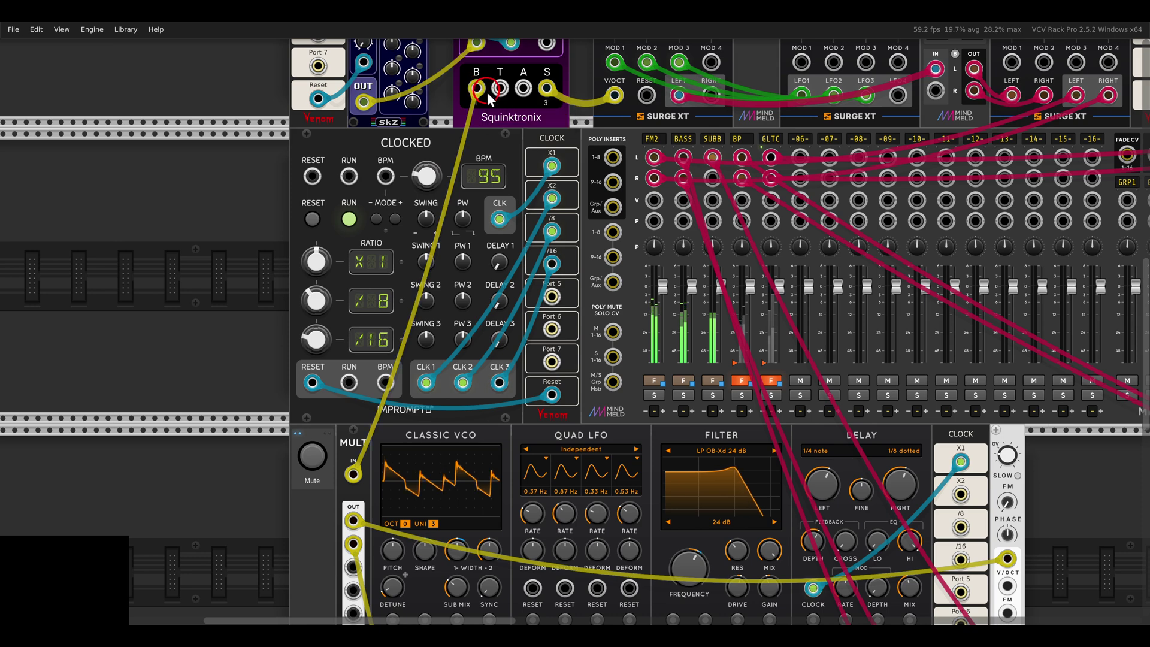
pyautogui.scroll(-5, 491, 207)
pyautogui.scroll(-2, 492, 207)
pyautogui.moveTo(549, 206); pyautogui.dragTo(510, 206)
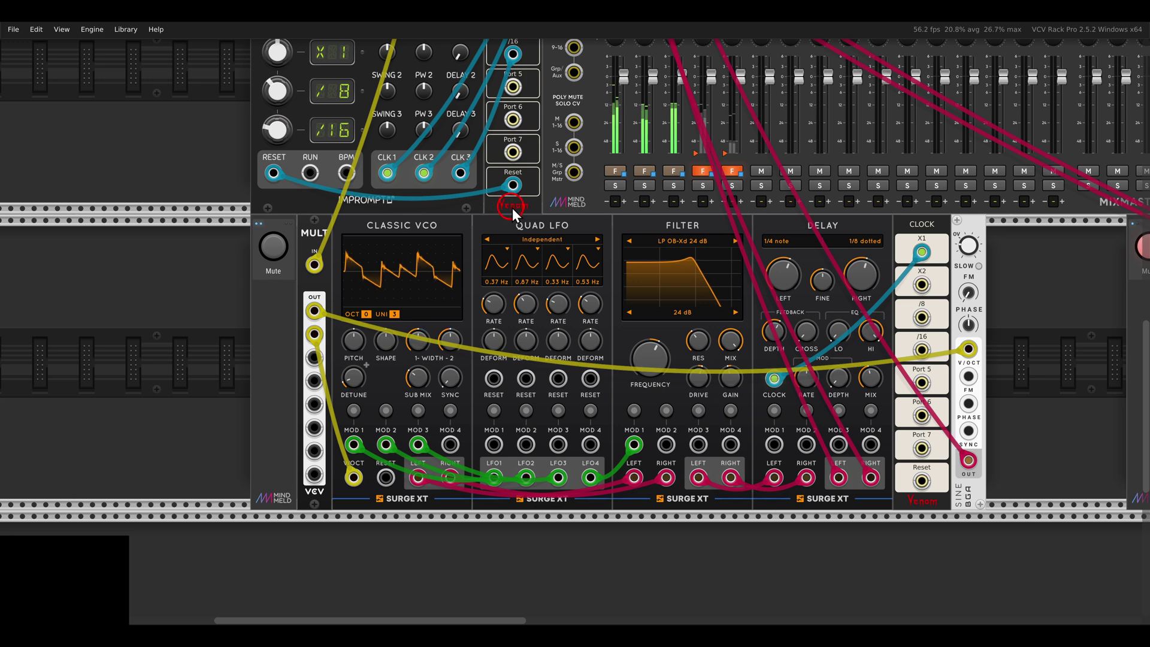
# Scroll right to the stepSeq row and unmute the voice beside the step sequencer
pyautogui.hscroll(8, 807, 242)
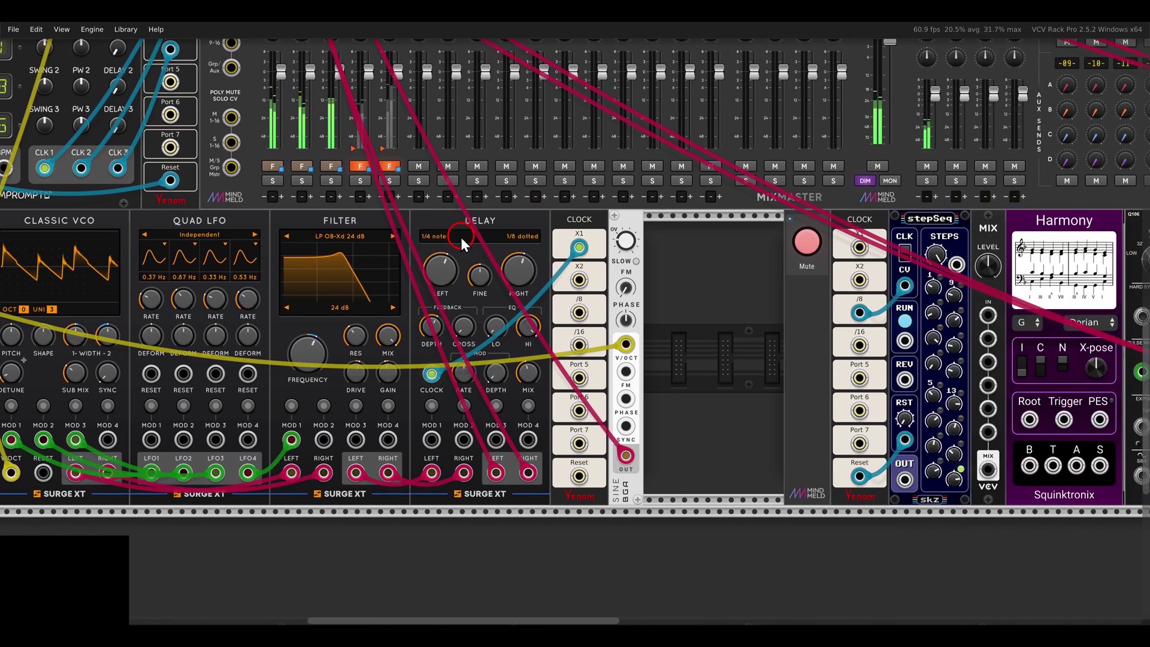
pyautogui.hscroll(6, 656, 268)
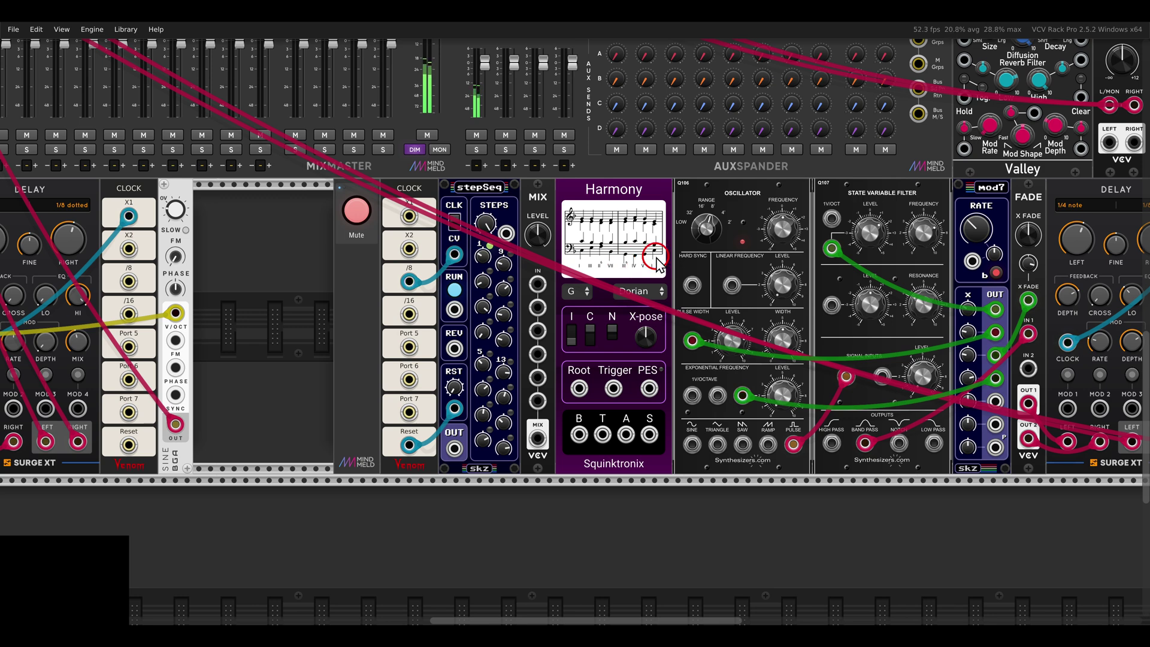
pyautogui.hscroll(1, 626, 263)
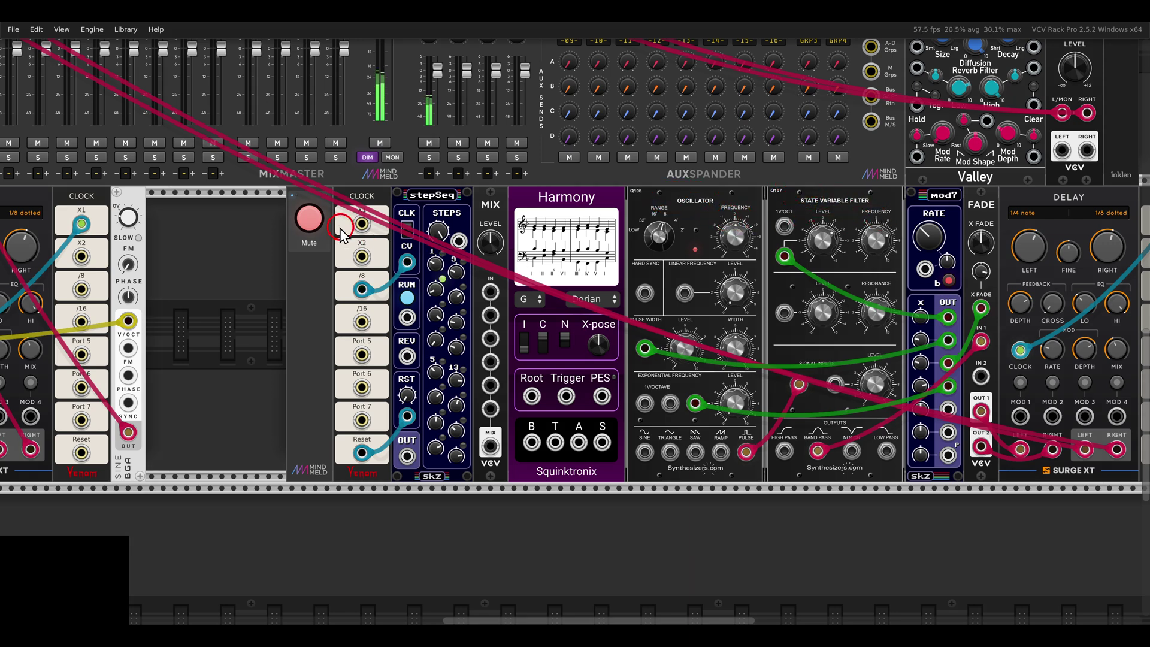
pyautogui.click(309, 218)
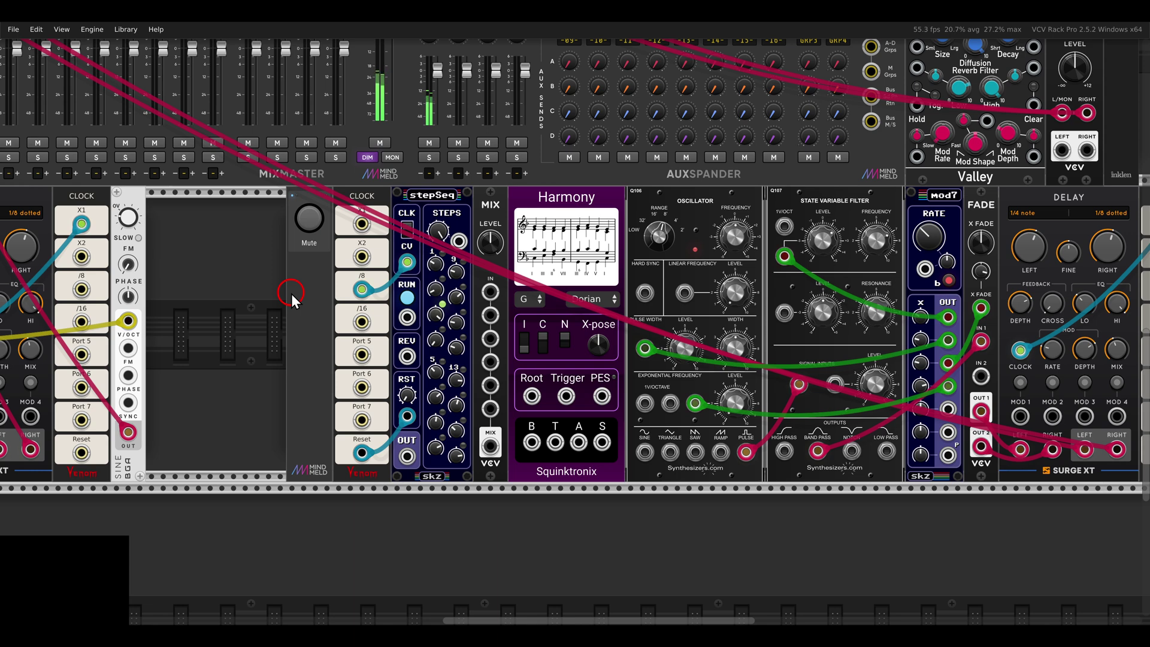
# Cable stepSeq's OUT jack into this Harmony module's Root input
pyautogui.moveTo(292, 294); pyautogui.dragTo(357, 292)
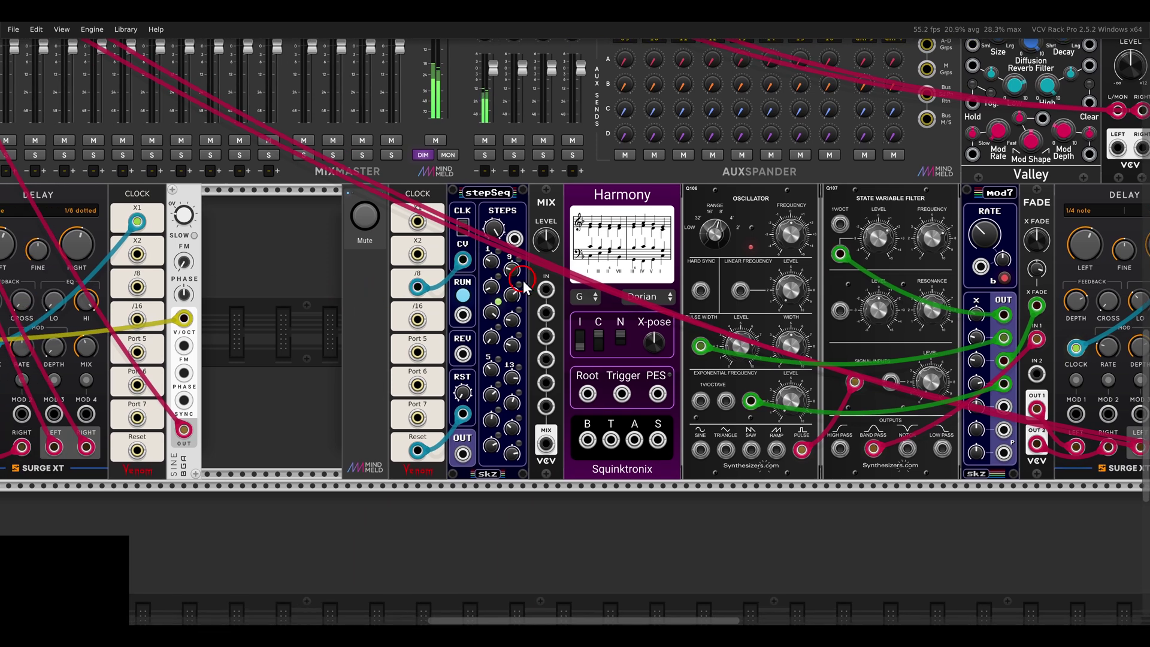
pyautogui.scroll(2, 525, 280)
pyautogui.moveTo(555, 284); pyautogui.dragTo(505, 260)
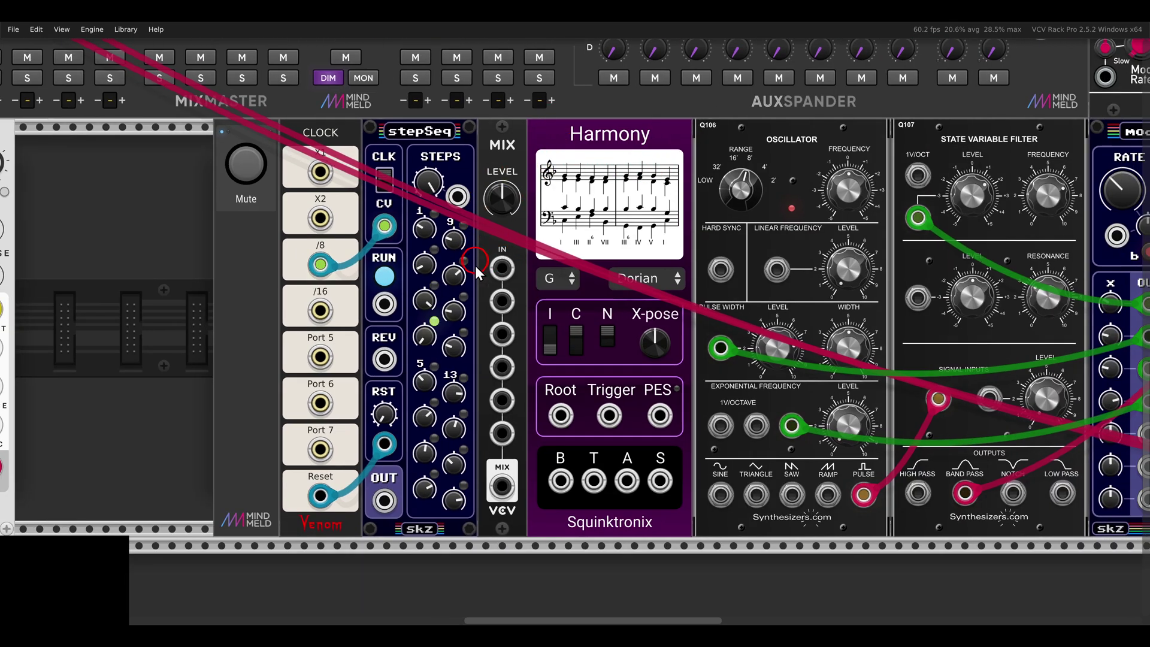
pyautogui.moveTo(384, 500); pyautogui.dragTo(561, 415)
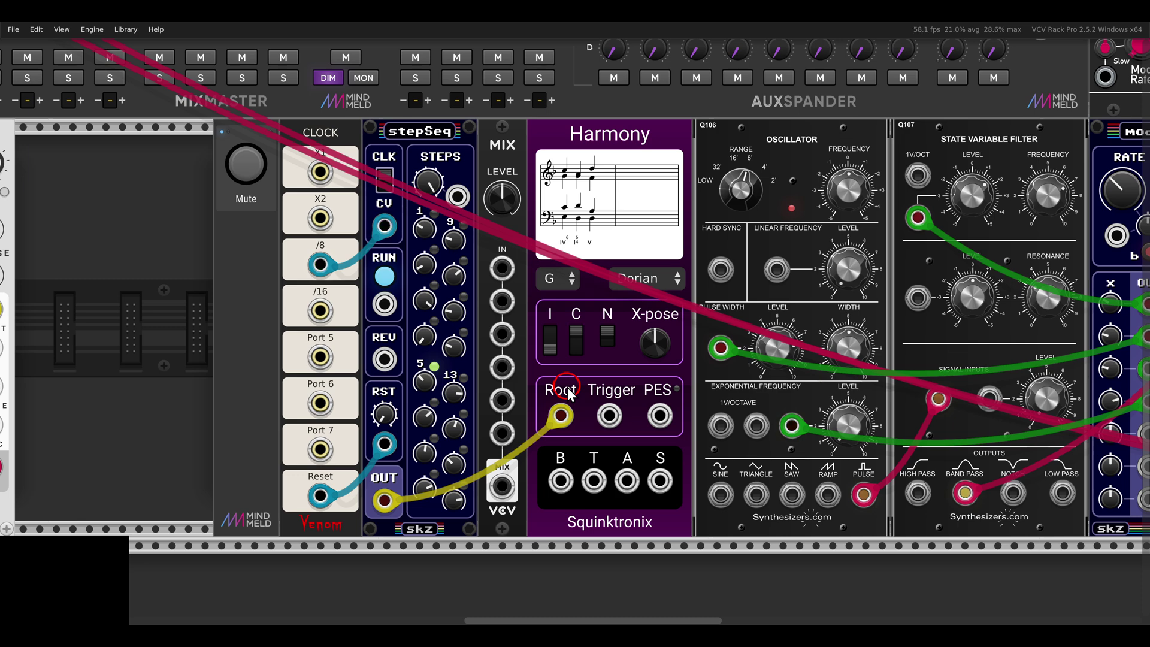
# Patch Harmony's A output to VCV MIX IN and its S output to the Q106 1V/OCTAVE input
pyautogui.hscroll(1, 601, 397)
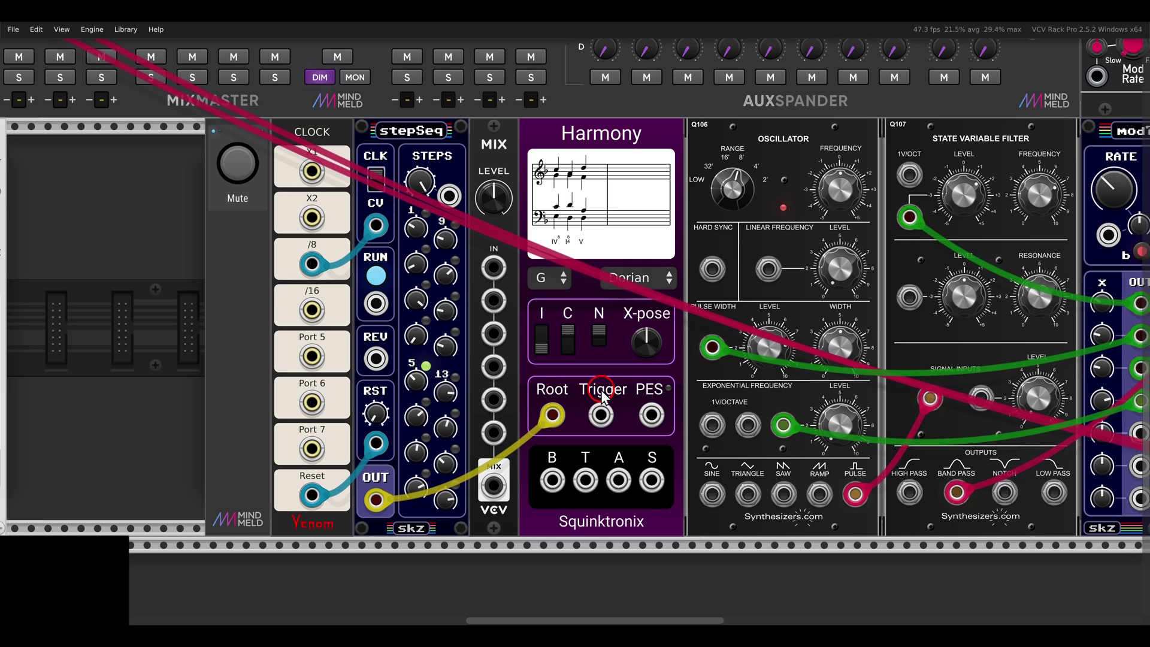
pyautogui.moveTo(610, 446); pyautogui.dragTo(646, 490)
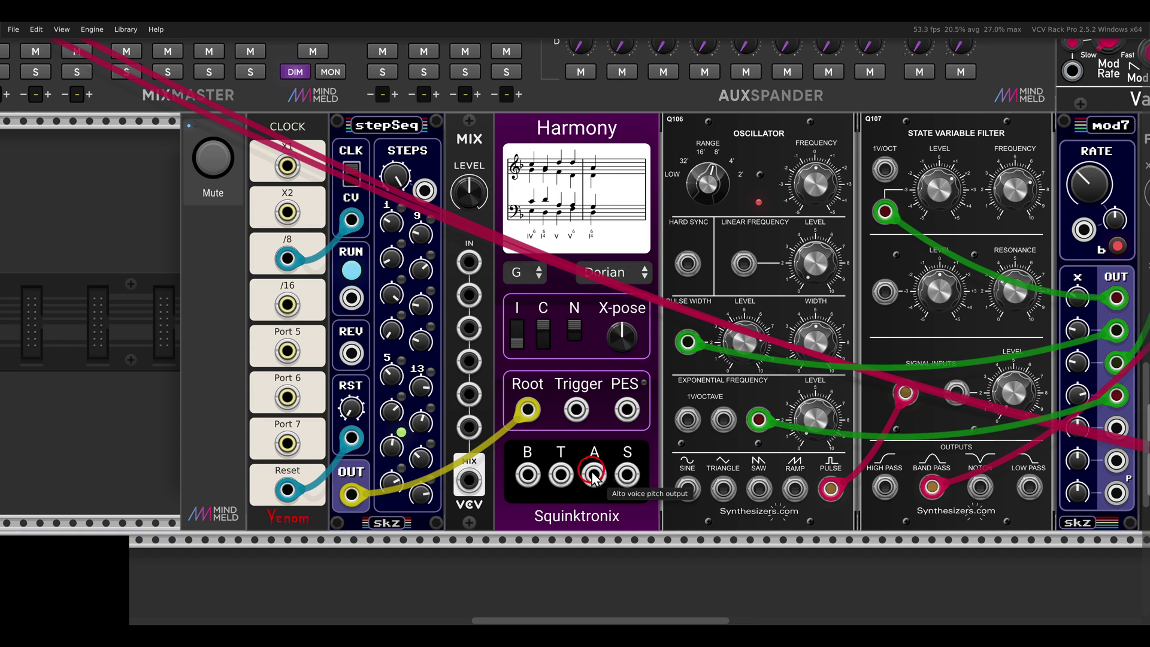
pyautogui.moveTo(596, 473); pyautogui.dragTo(478, 265)
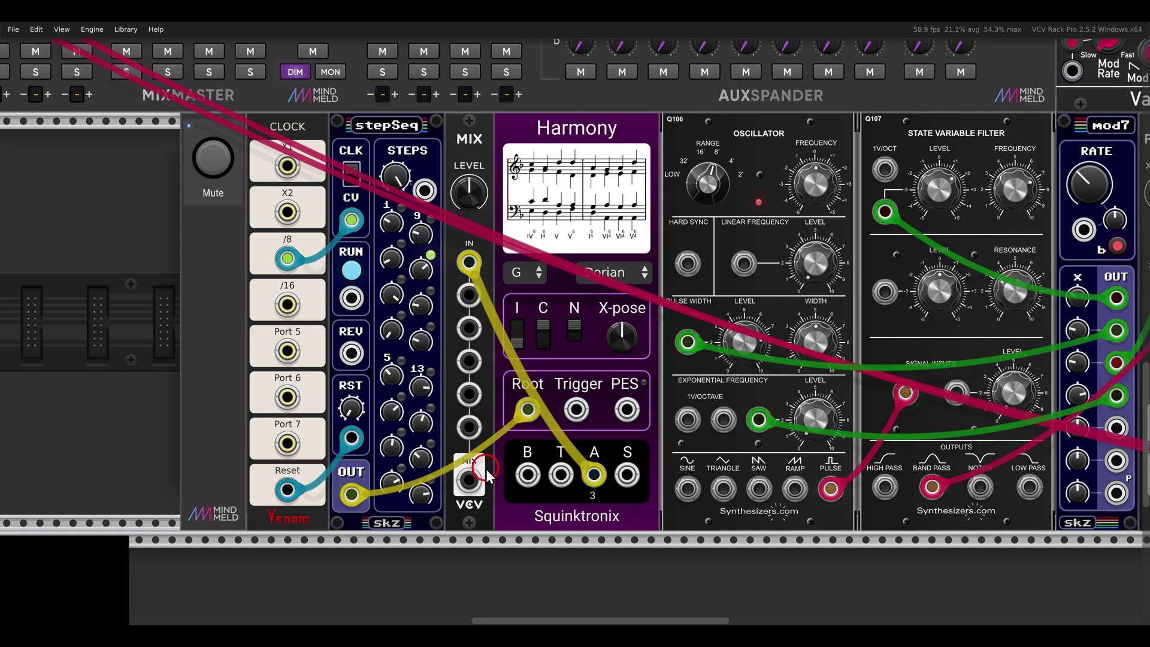
pyautogui.moveTo(506, 443)
pyautogui.mouseDown()
pyautogui.moveTo(527, 510)
pyautogui.moveTo(615, 523)
pyautogui.mouseUp()
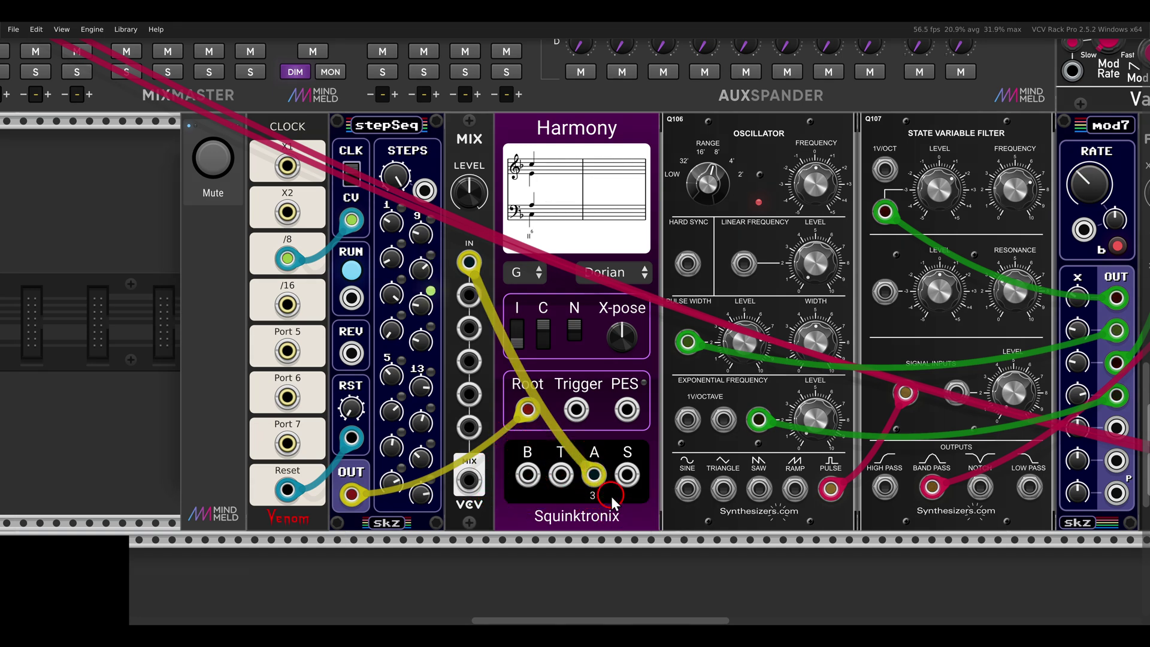
pyautogui.moveTo(627, 475); pyautogui.dragTo(688, 419)
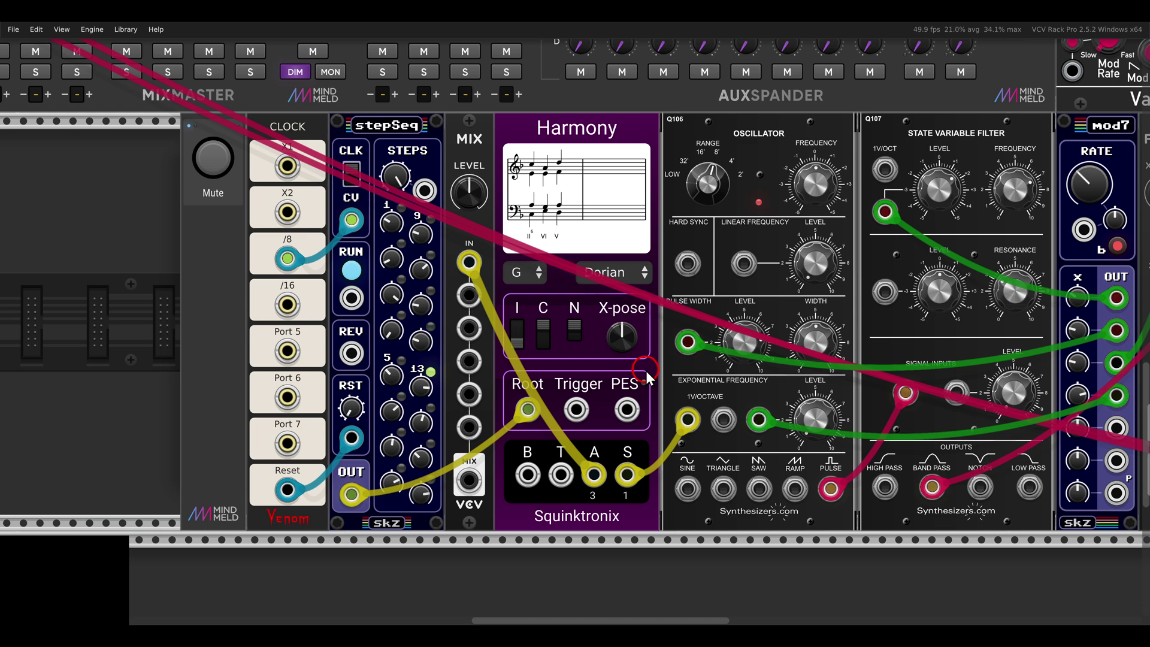
# Cable the Clock module's X2 output into the Harmony Trigger input
pyautogui.moveTo(619, 369); pyautogui.dragTo(625, 371)
pyautogui.hscroll(-3, 624, 370)
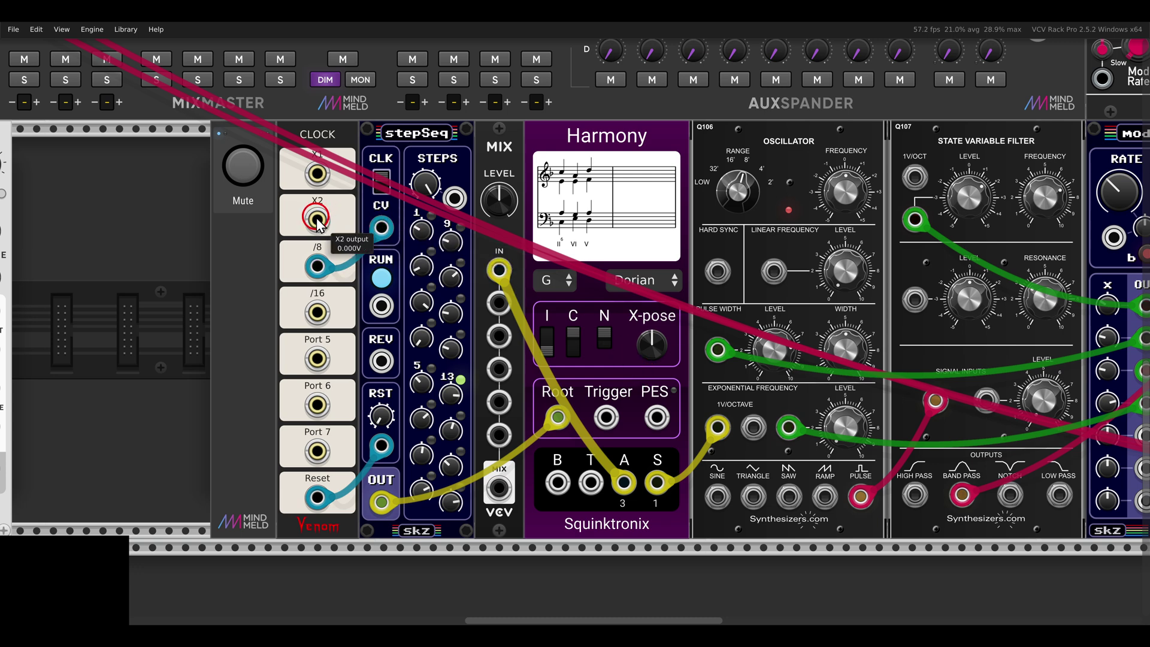
pyautogui.moveTo(318, 221); pyautogui.dragTo(606, 418)
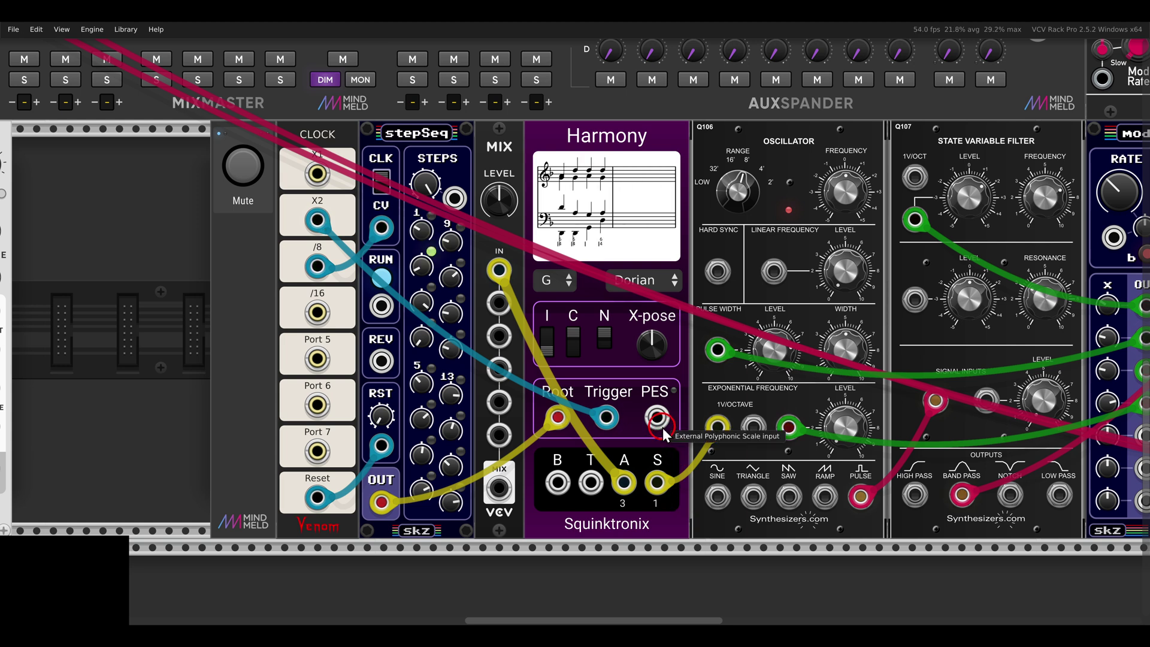
pyautogui.scroll(-4, 663, 427)
pyautogui.scroll(8, 719, 427)
pyautogui.moveTo(815, 353); pyautogui.dragTo(521, 399)
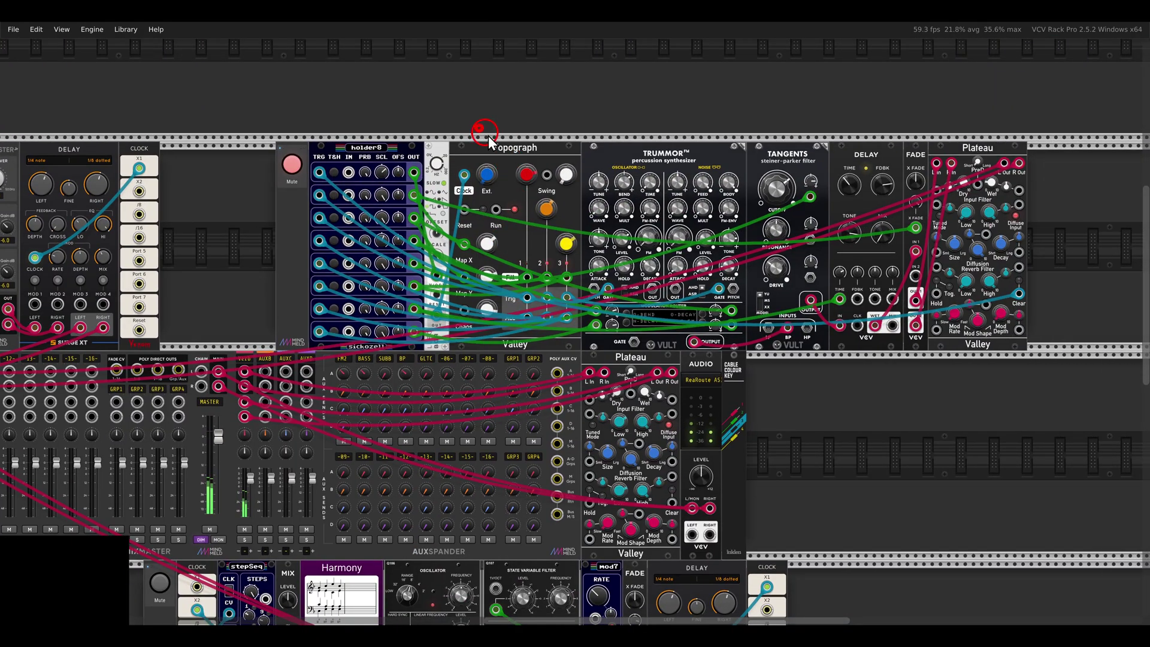
pyautogui.moveTo(487, 135); pyautogui.dragTo(544, 162)
pyautogui.moveTo(621, 139); pyautogui.dragTo(703, 178)
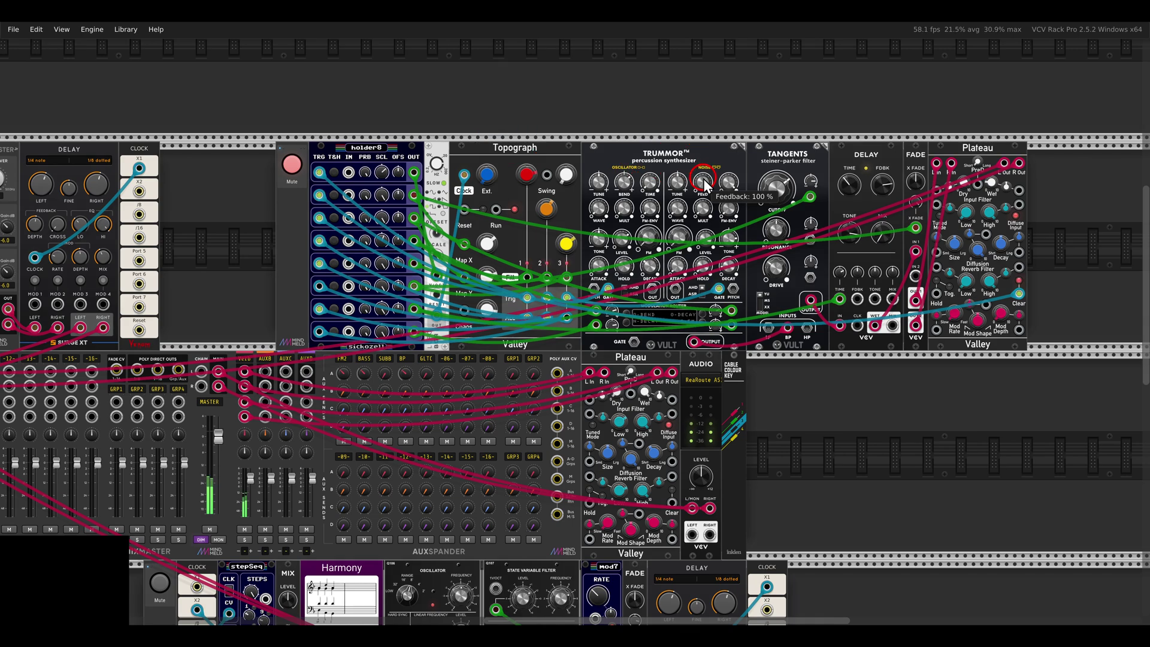
pyautogui.moveTo(311, 154); pyautogui.dragTo(307, 166)
pyautogui.scroll(-3, 265, 396)
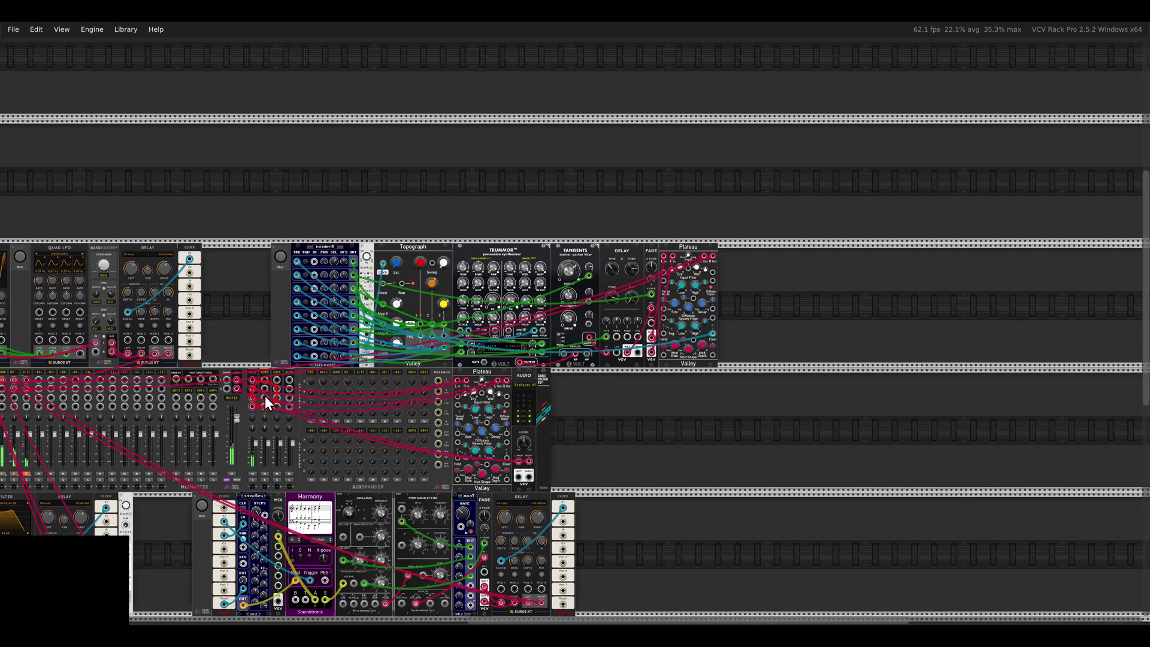
pyautogui.moveTo(265, 395); pyautogui.dragTo(552, 299)
pyautogui.scroll(1, 580, 315)
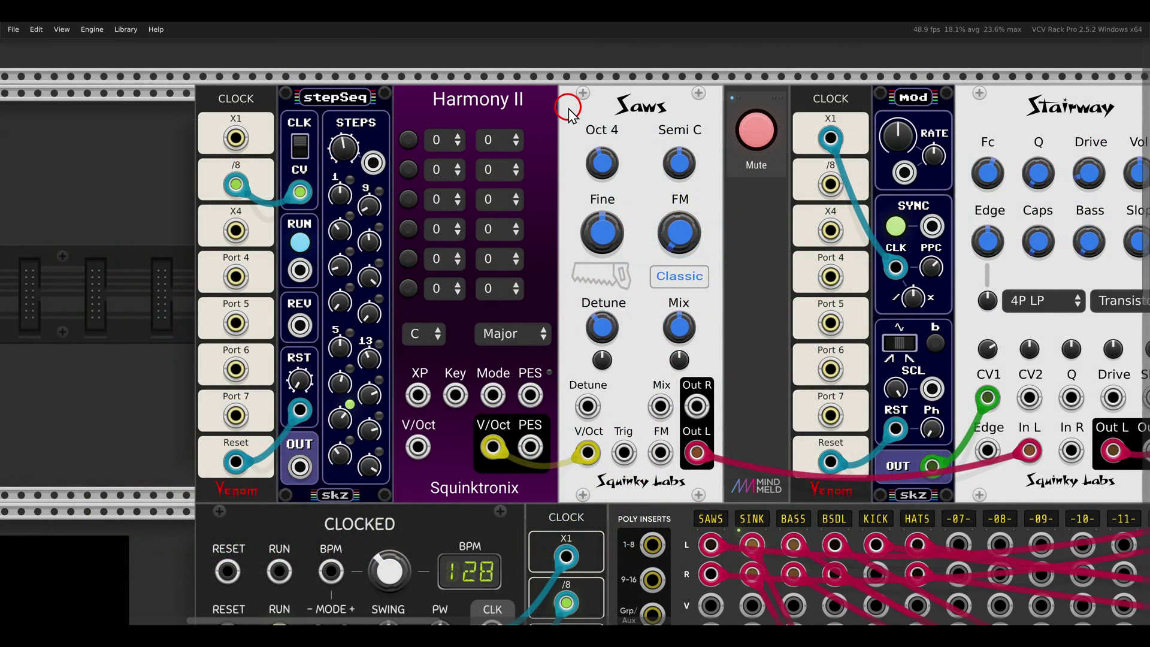
# Set Harmony II's key to E with the Mixolydian mode
pyautogui.click(418, 334)
pyautogui.click(411, 404)
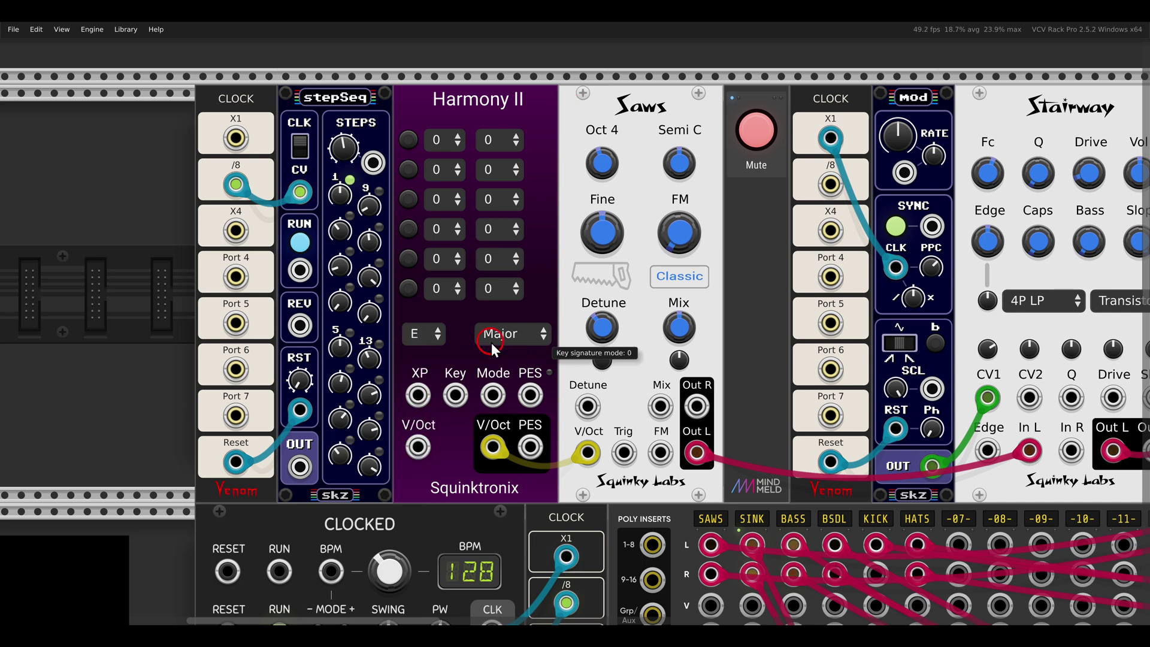
pyautogui.click(500, 345)
pyautogui.click(508, 403)
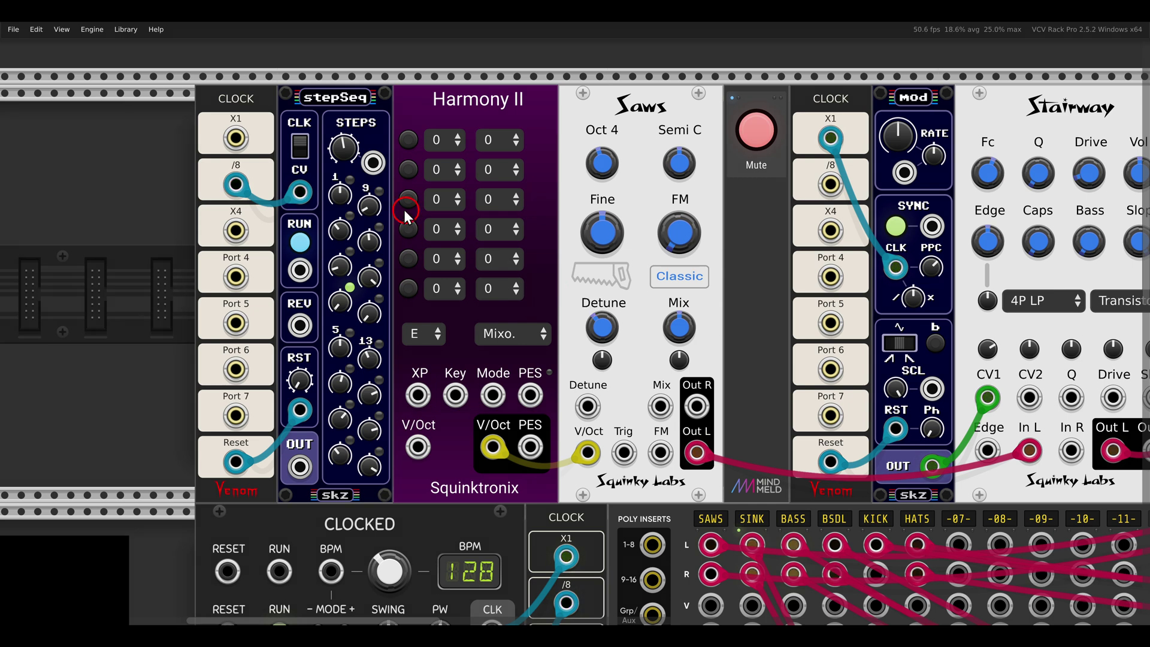
# Highlight Harmony II's transposition grid and the Saws module, and unmute the Saws voice
pyautogui.moveTo(385, 120); pyautogui.dragTo(538, 305)
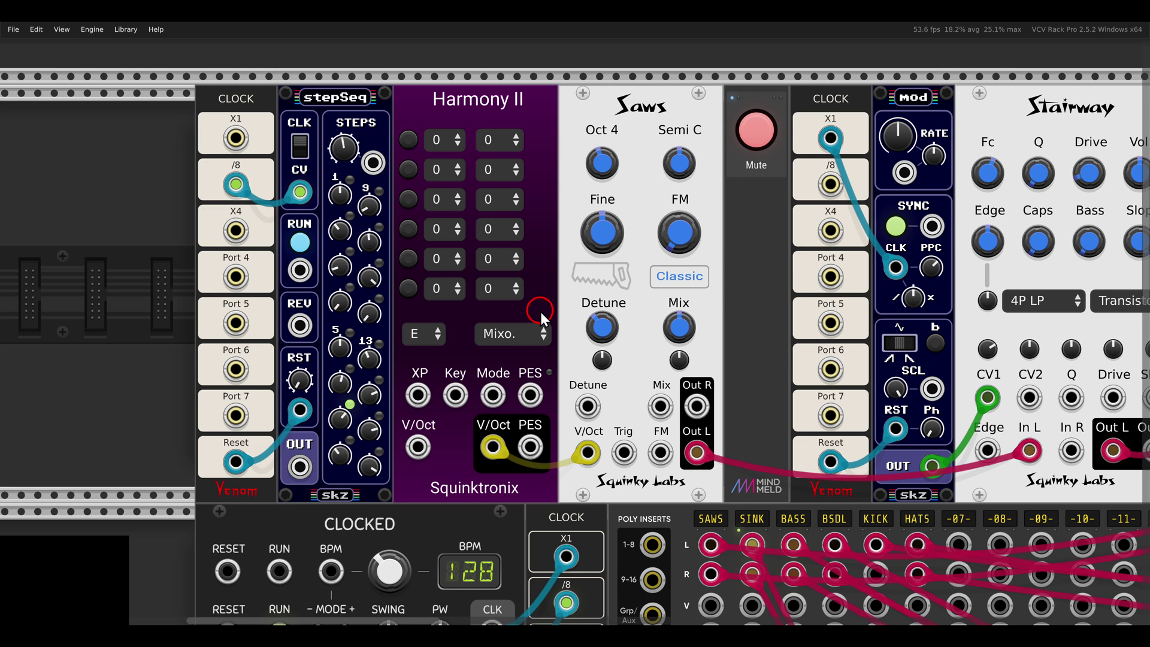
pyautogui.moveTo(592, 81); pyautogui.dragTo(677, 147)
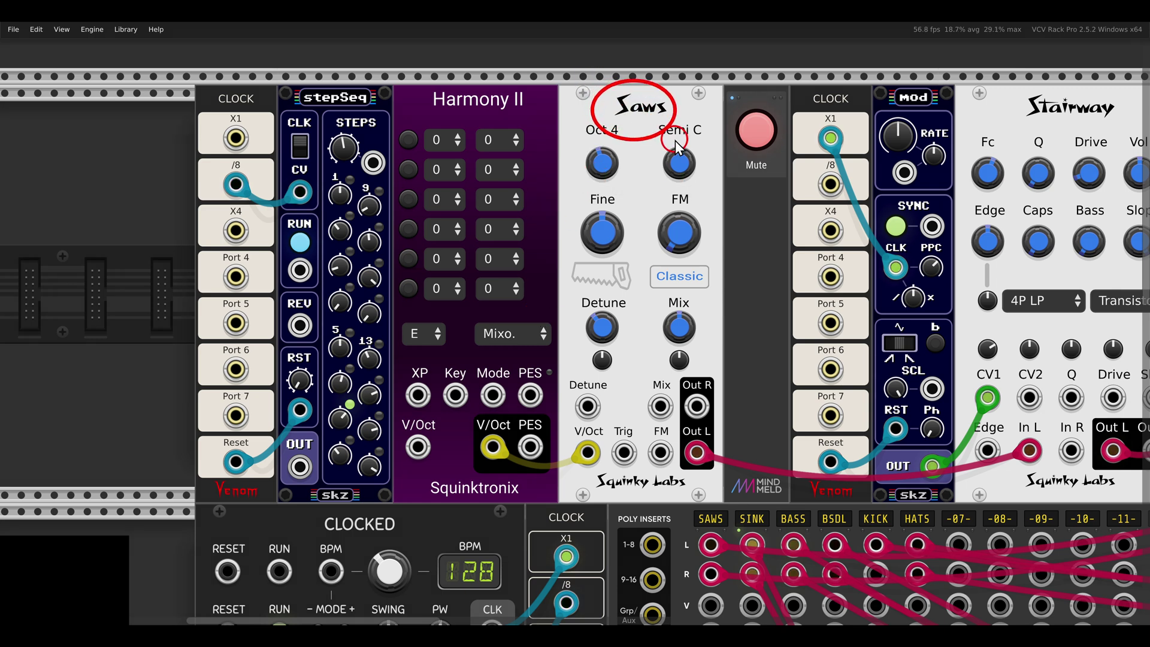
pyautogui.click(752, 140)
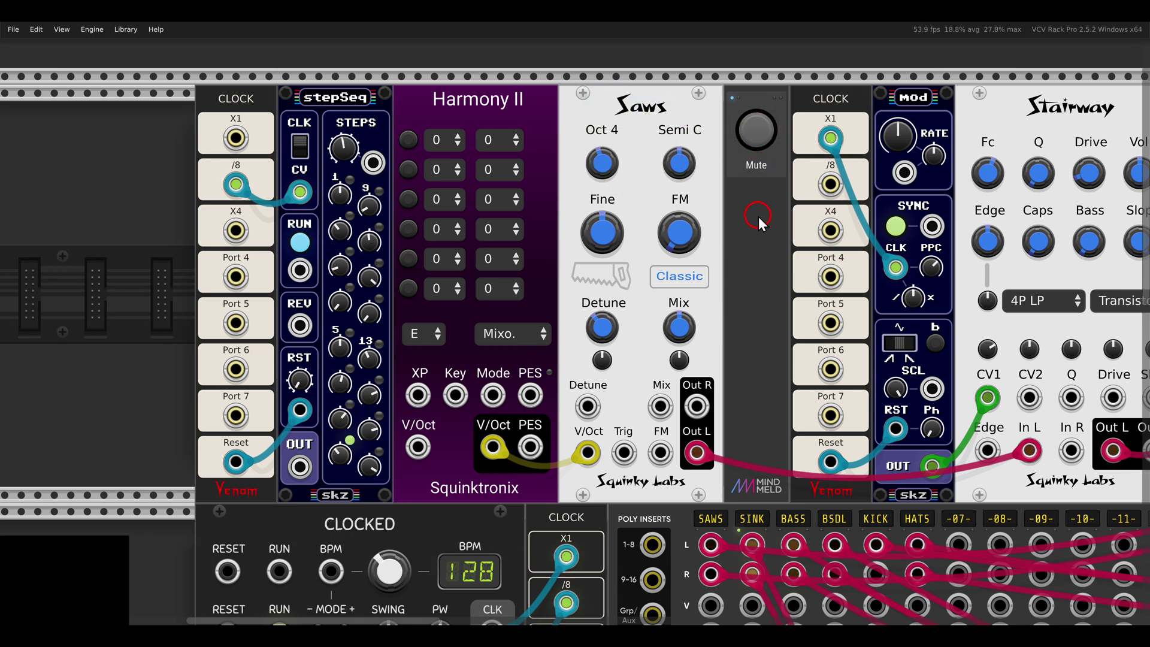
pyautogui.scroll(-1, 759, 217)
pyautogui.moveTo(758, 217); pyautogui.dragTo(682, 217)
pyautogui.moveTo(888, 100); pyautogui.dragTo(1000, 157)
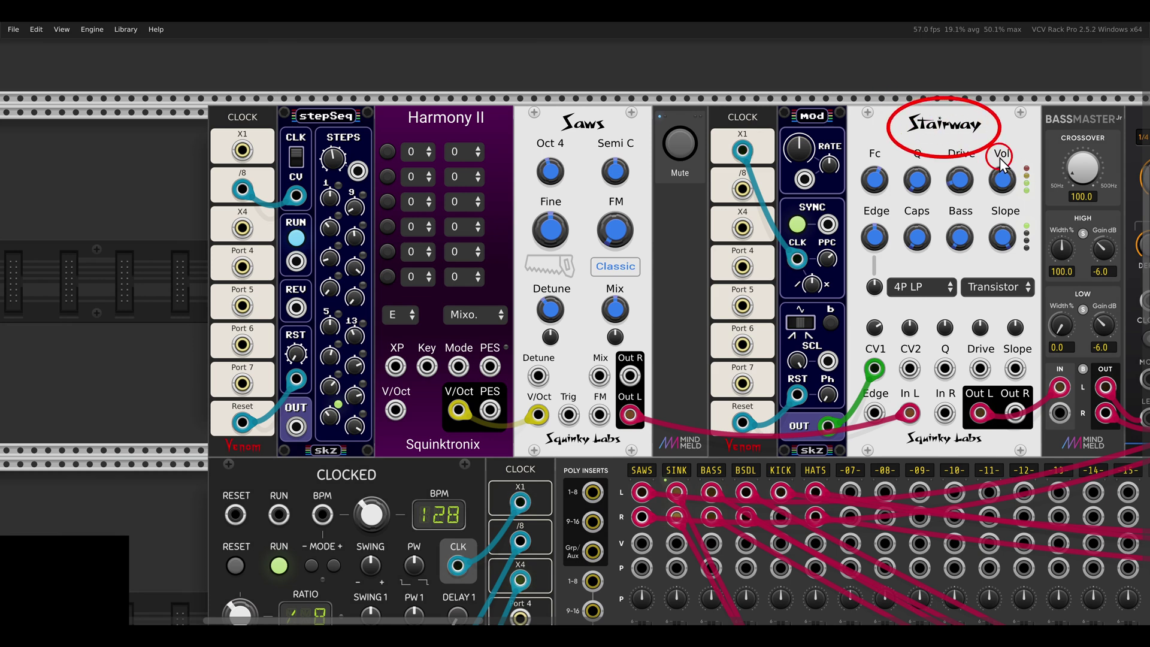
pyautogui.scroll(1, 742, 201)
pyautogui.scroll(1, 570, 216)
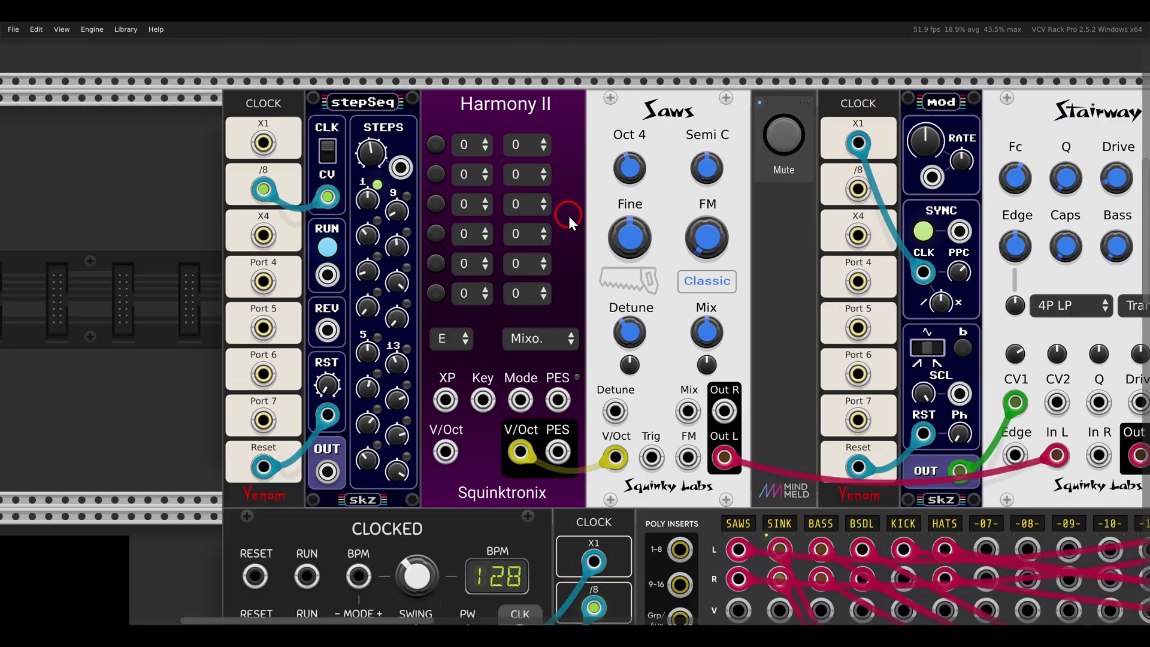
pyautogui.moveTo(569, 216); pyautogui.dragTo(639, 218)
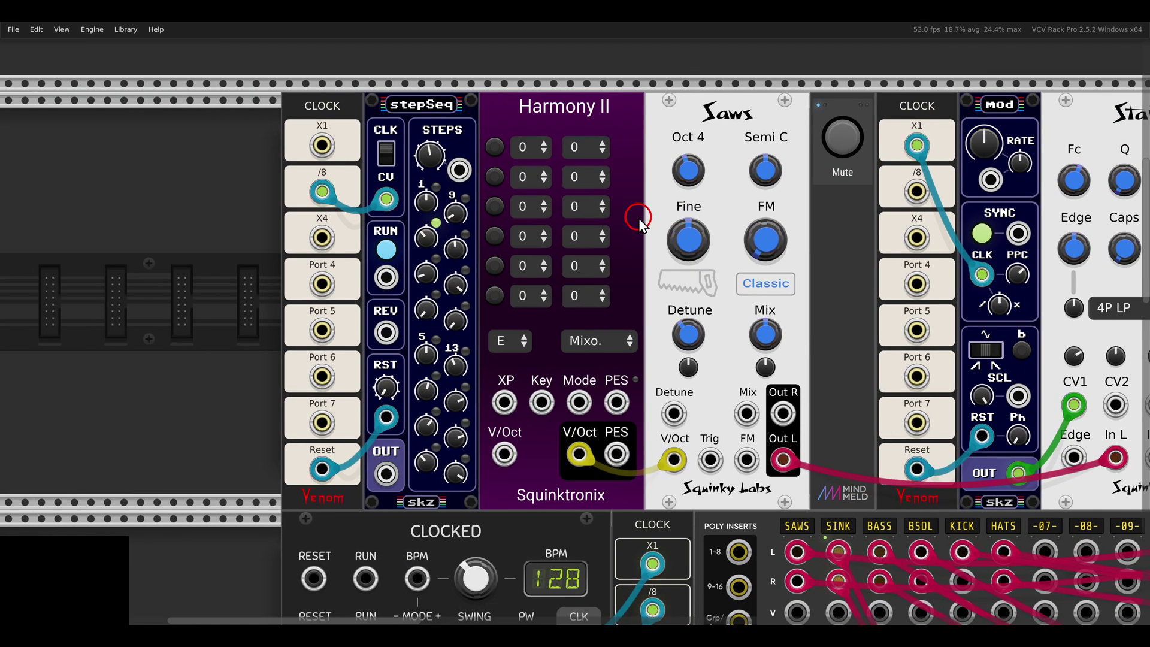
# Enable the first four Harmony II voice channels
pyautogui.click(495, 148)
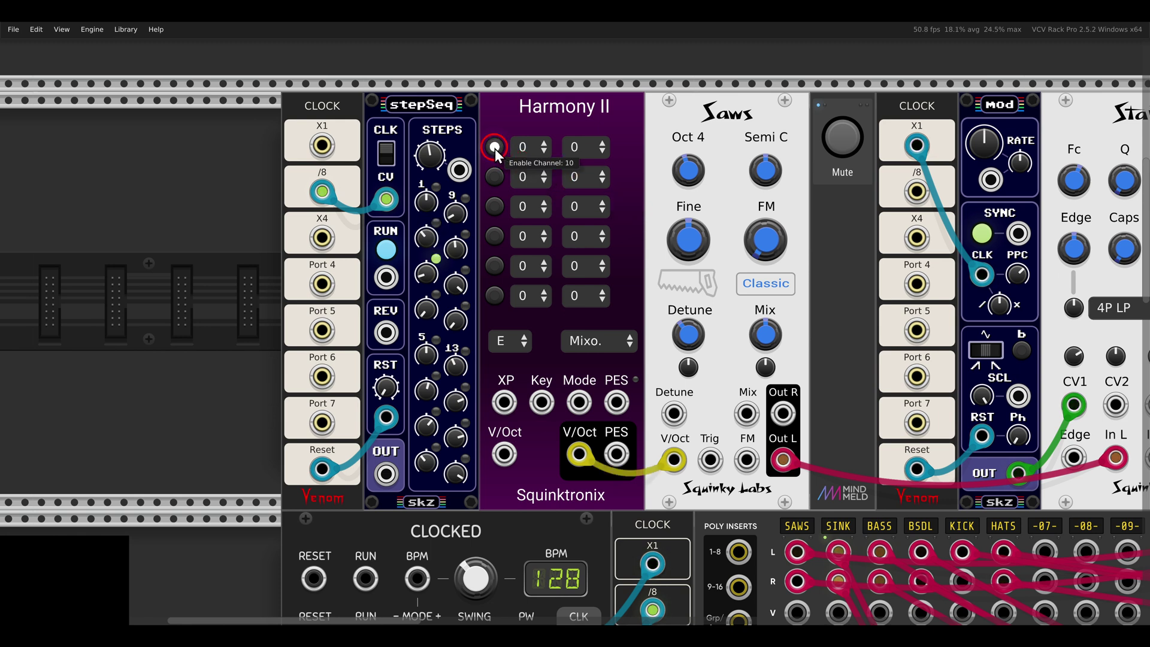
pyautogui.click(494, 176)
pyautogui.click(494, 207)
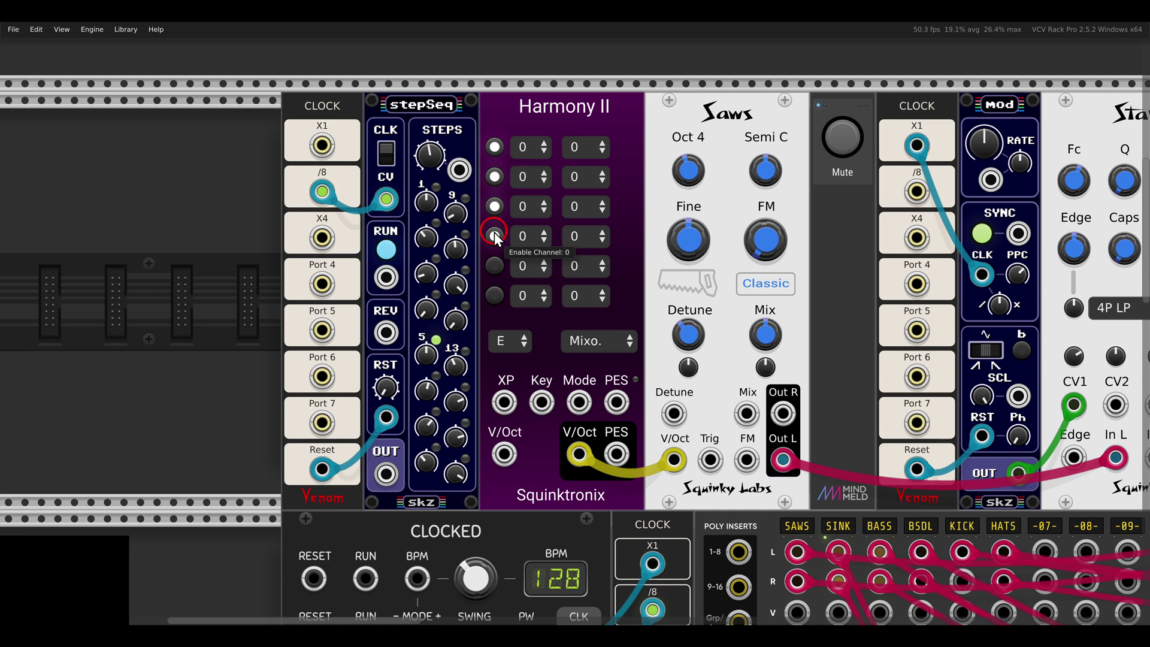
pyautogui.click(495, 235)
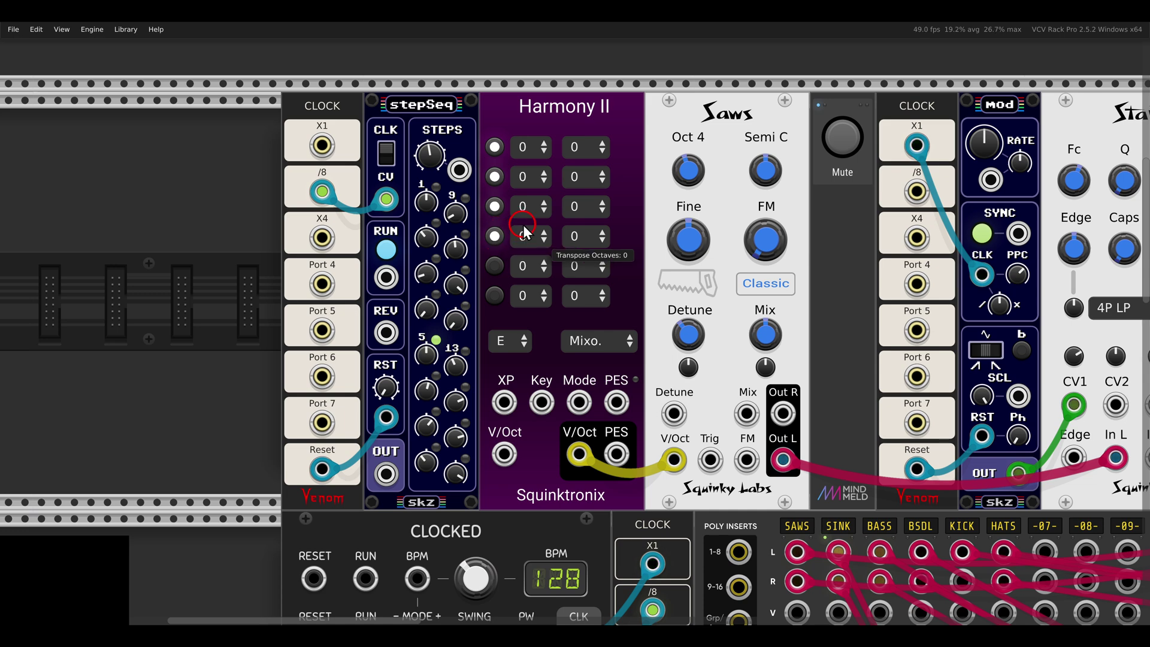
# Transpose voice two by +1, voice three by +2, and set voice four's left value to -1
pyautogui.click(574, 178)
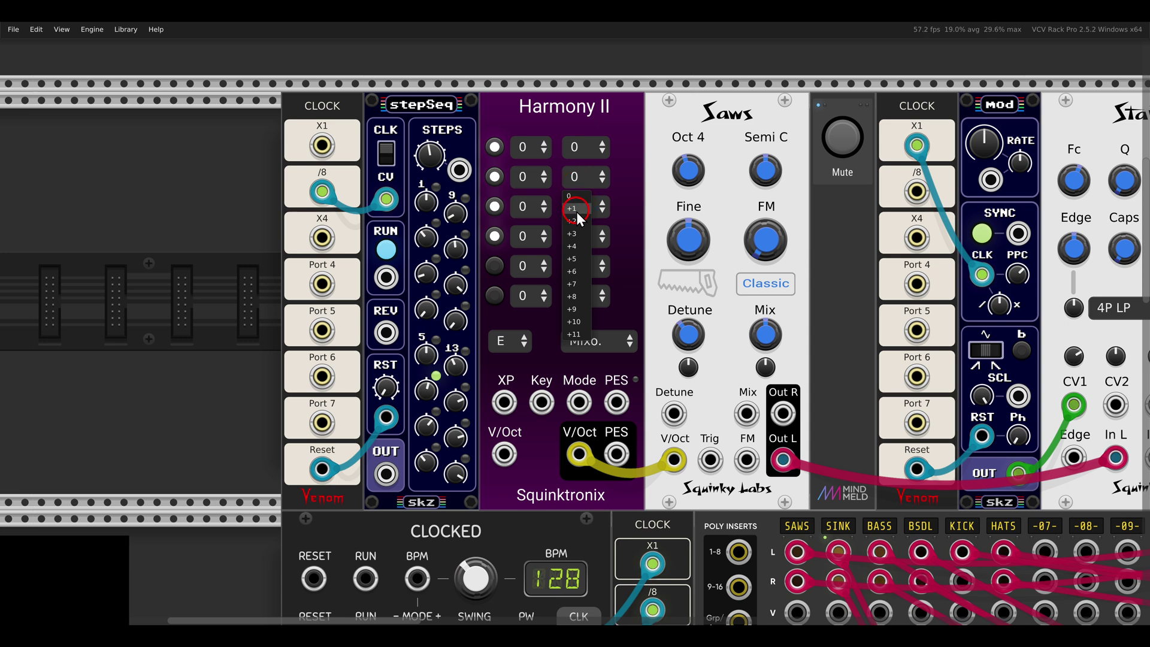
pyautogui.click(576, 211)
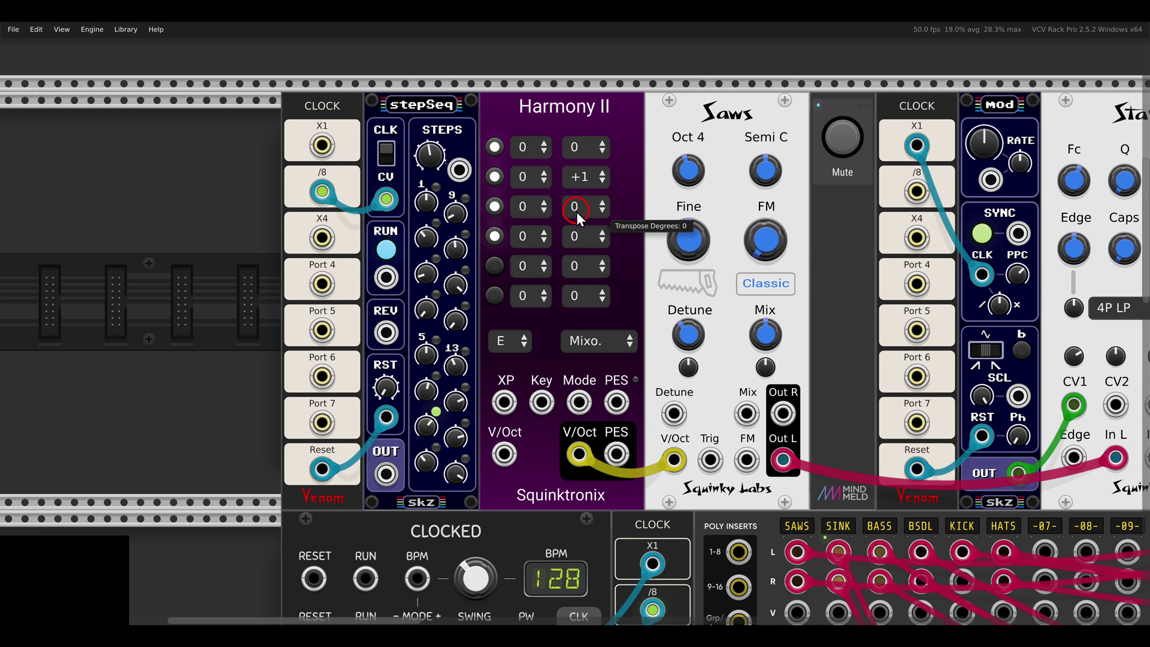
pyautogui.click(576, 211)
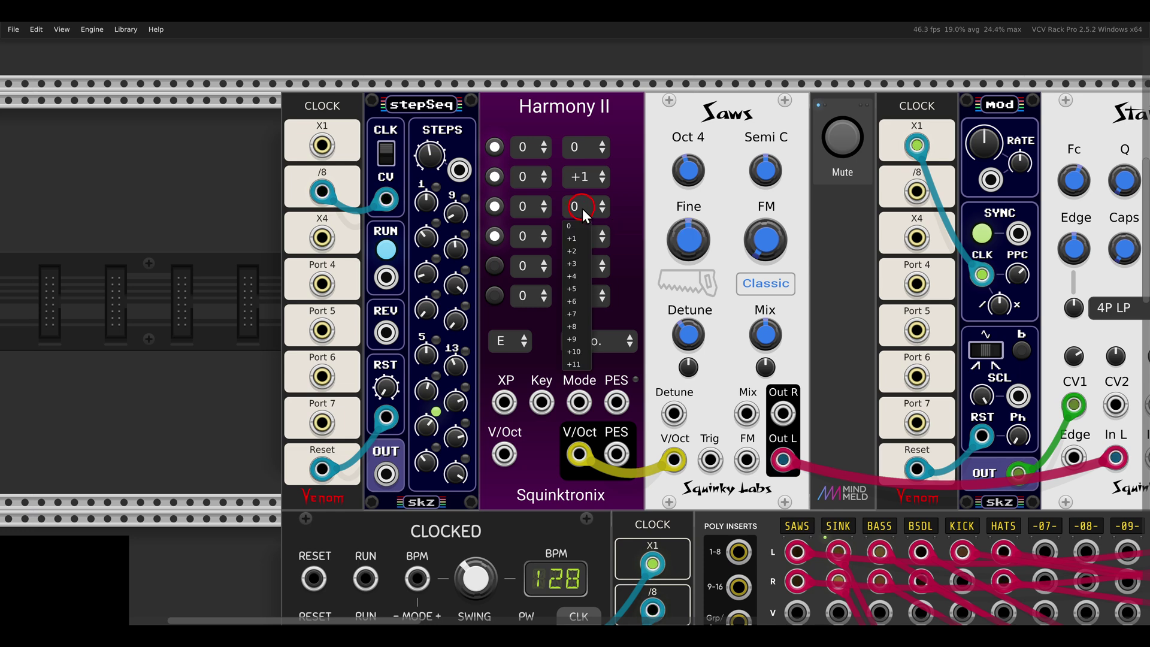
pyautogui.click(577, 251)
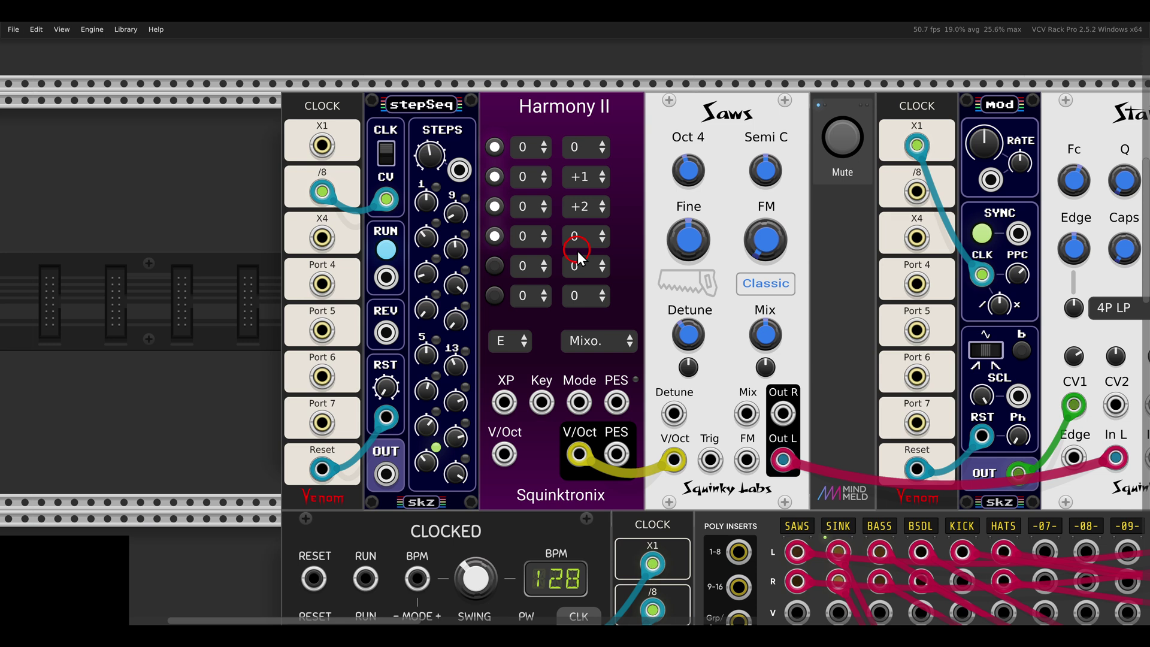
pyautogui.click(523, 236)
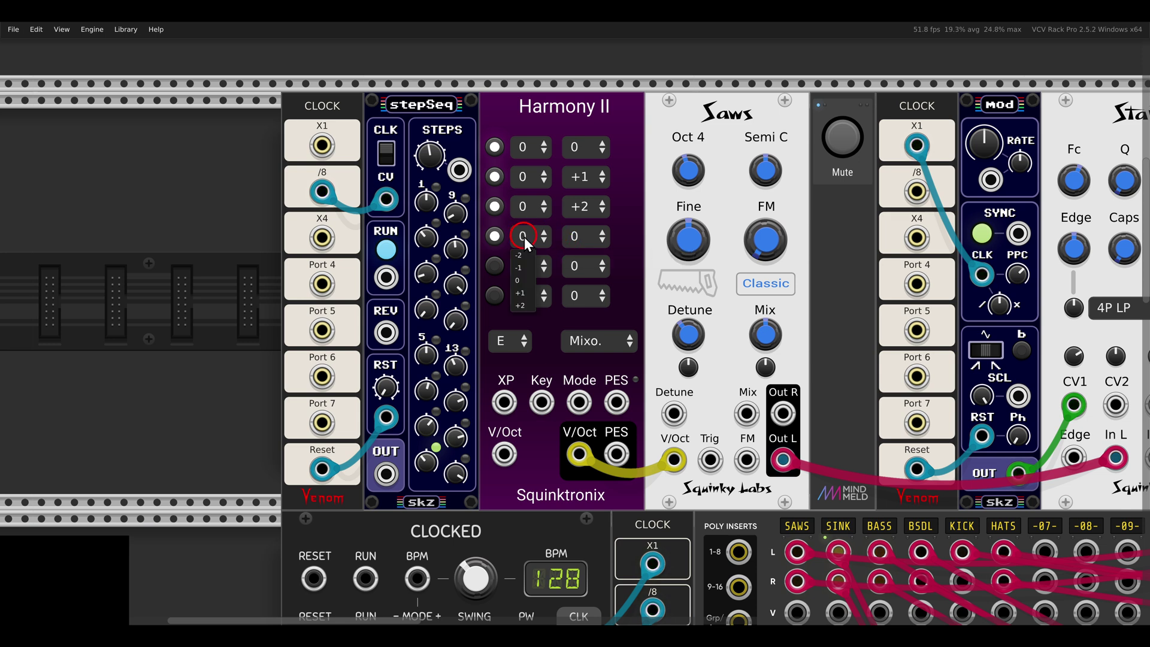
pyautogui.click(522, 268)
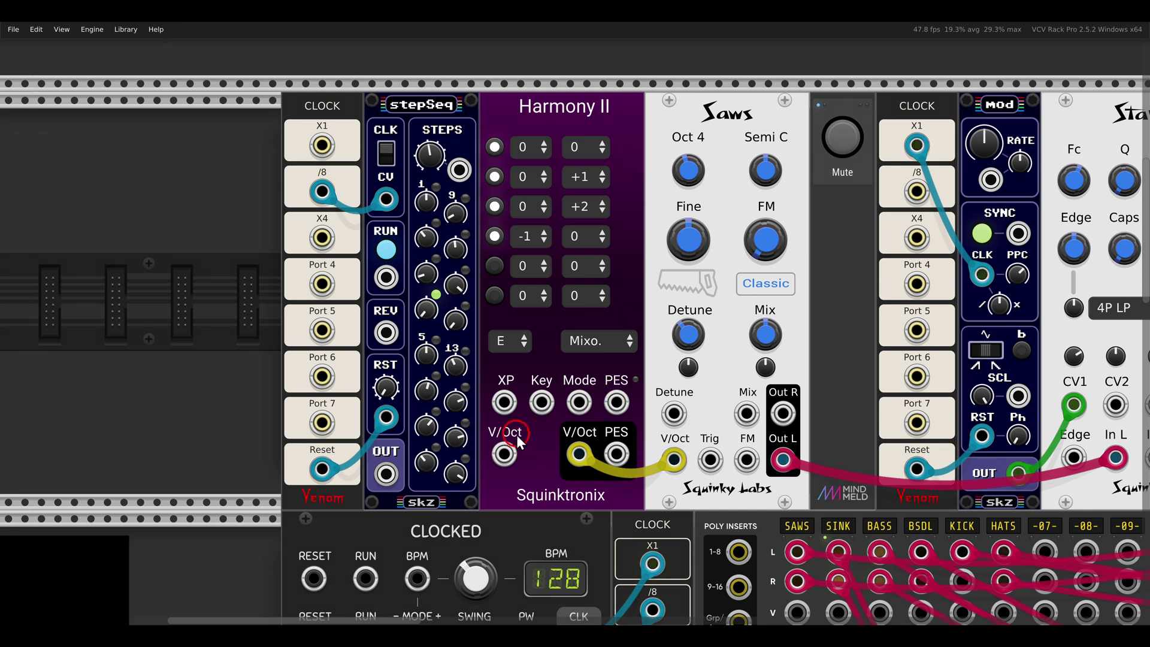
# Cable stepSeq's OUT jack into Harmony II's V/Oct input
pyautogui.moveTo(480, 426); pyautogui.dragTo(535, 477)
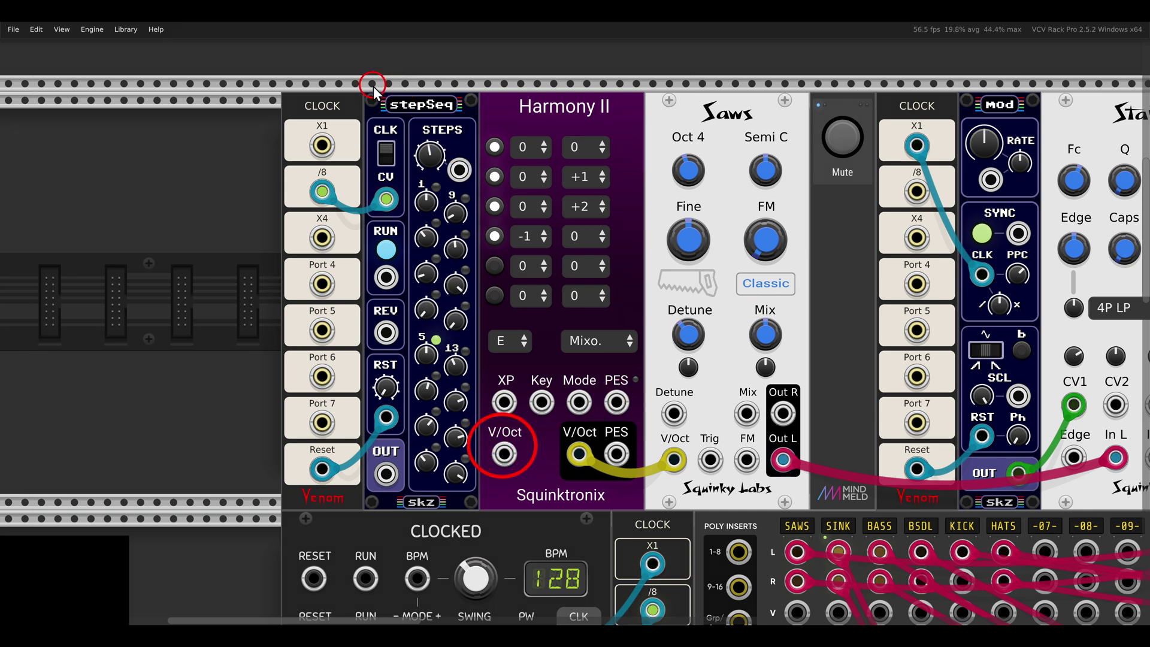
pyautogui.moveTo(374, 86); pyautogui.dragTo(449, 119)
pyautogui.press('Escape')
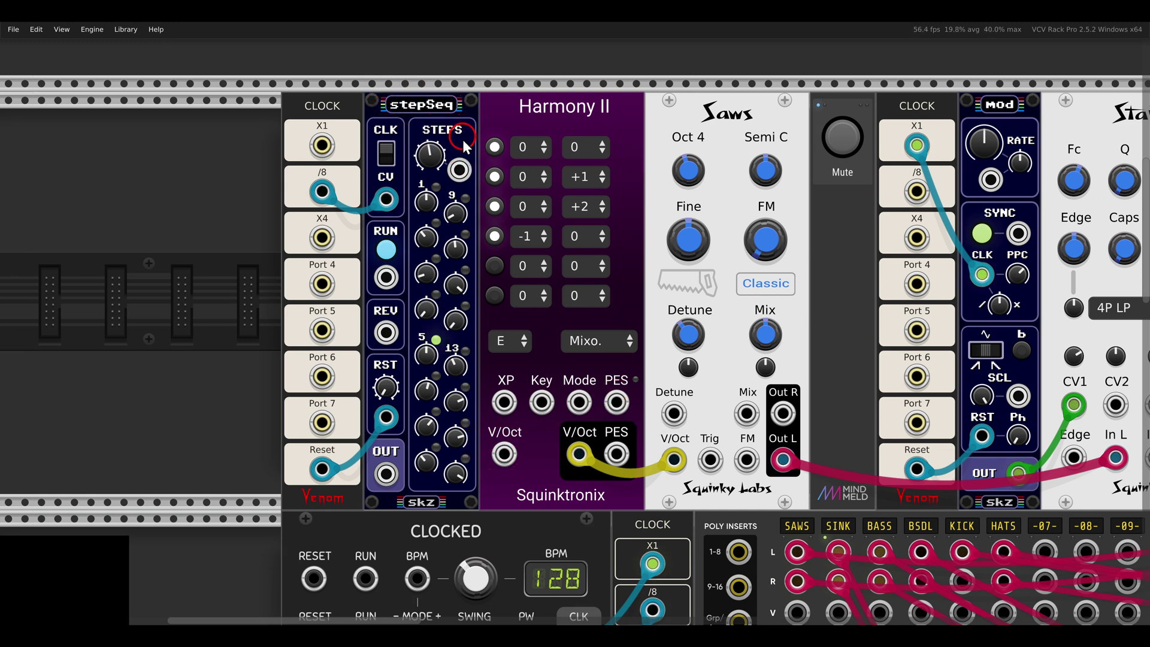
pyautogui.moveTo(386, 473); pyautogui.dragTo(500, 455)
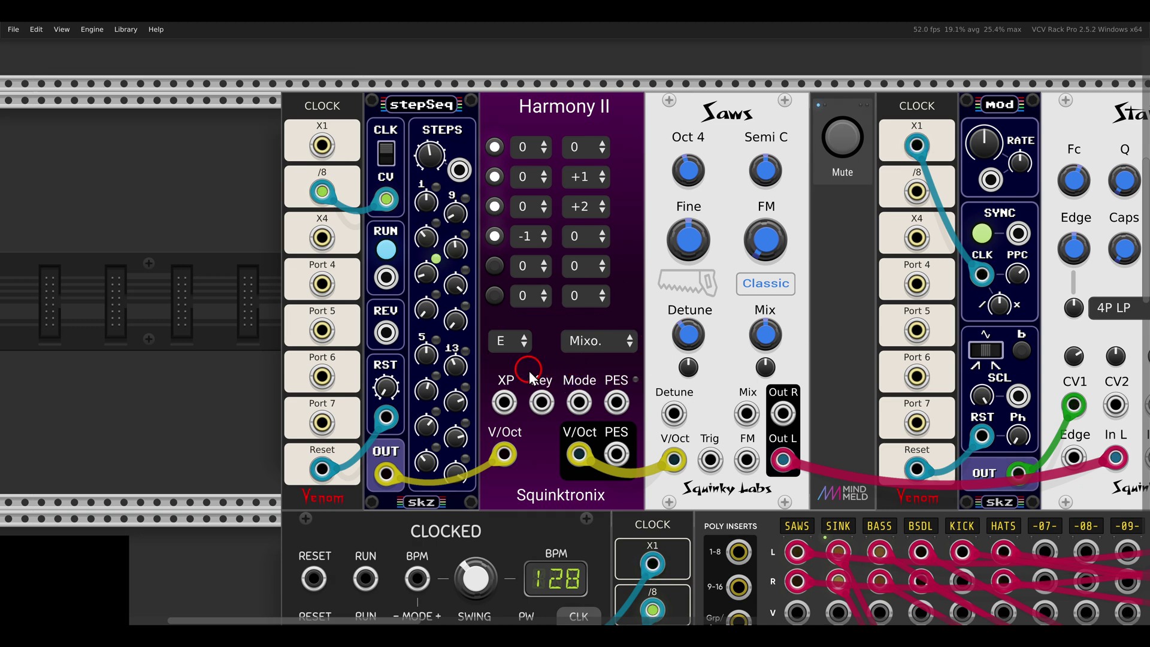
pyautogui.moveTo(532, 375); pyautogui.dragTo(602, 423)
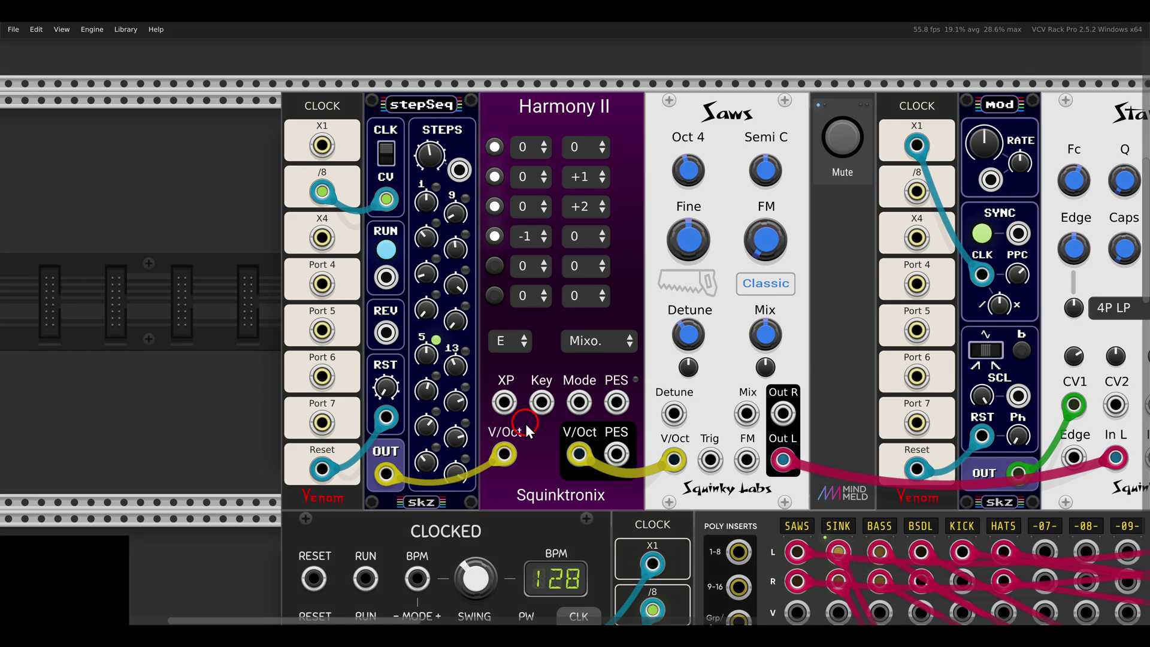
# Unmute the Kitchen Sink voice
pyautogui.scroll(-2, 526, 423)
pyautogui.scroll(-15, 527, 423)
pyautogui.moveTo(623, 472); pyautogui.dragTo(532, 434)
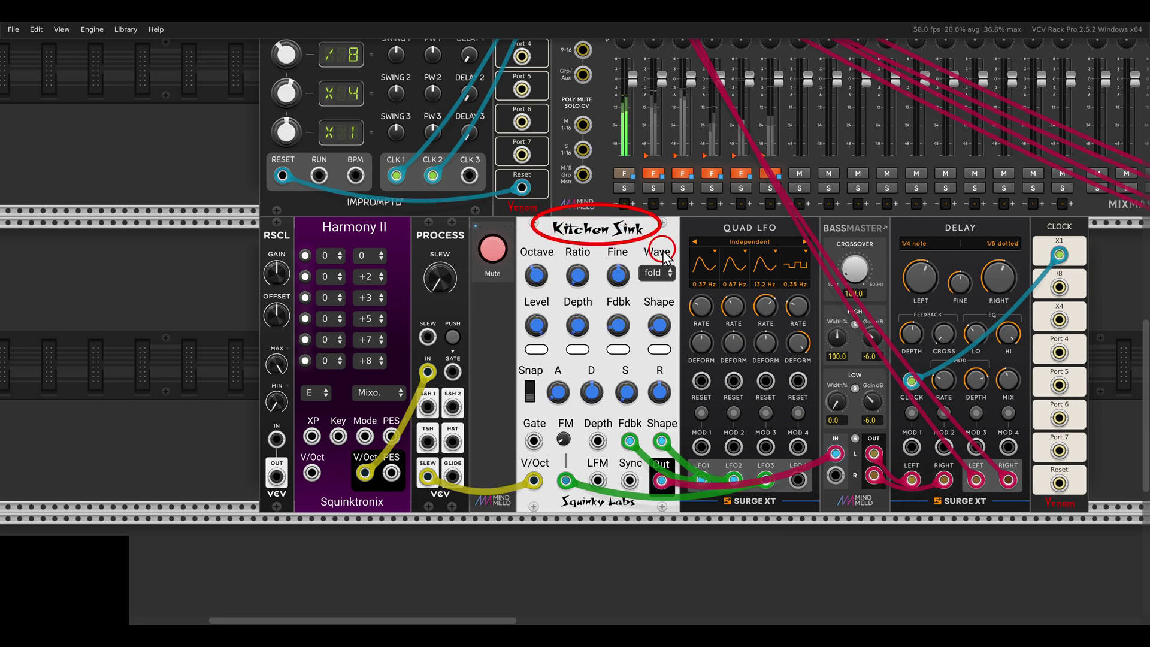
pyautogui.scroll(3, 446, 347)
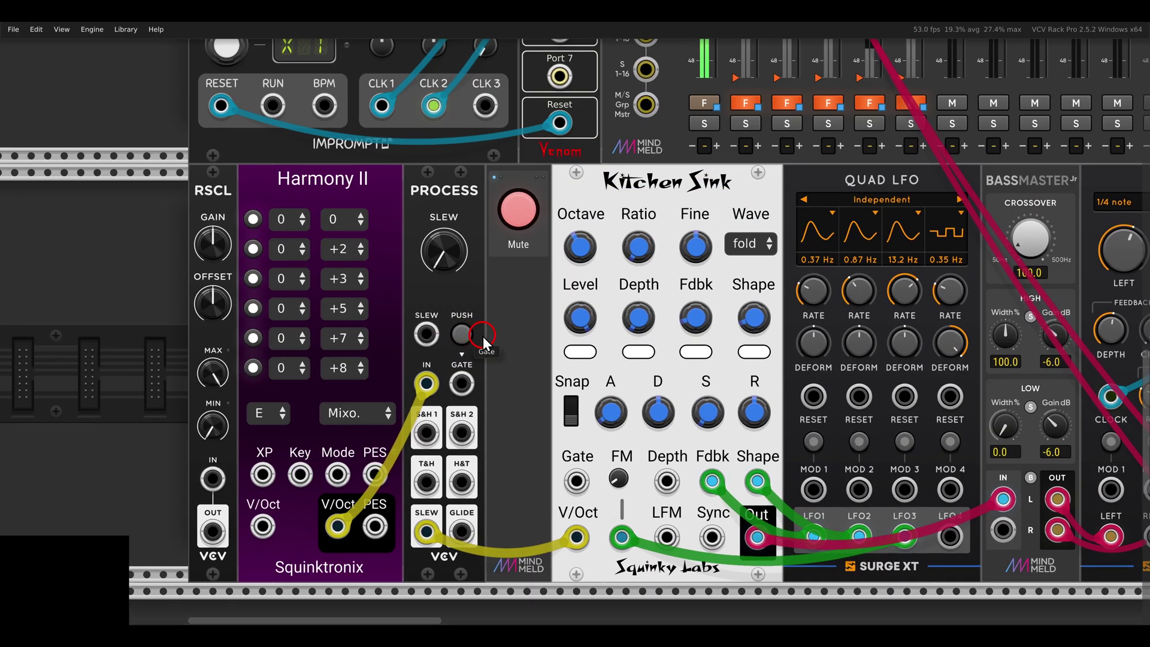
pyautogui.moveTo(435, 133); pyautogui.dragTo(549, 168)
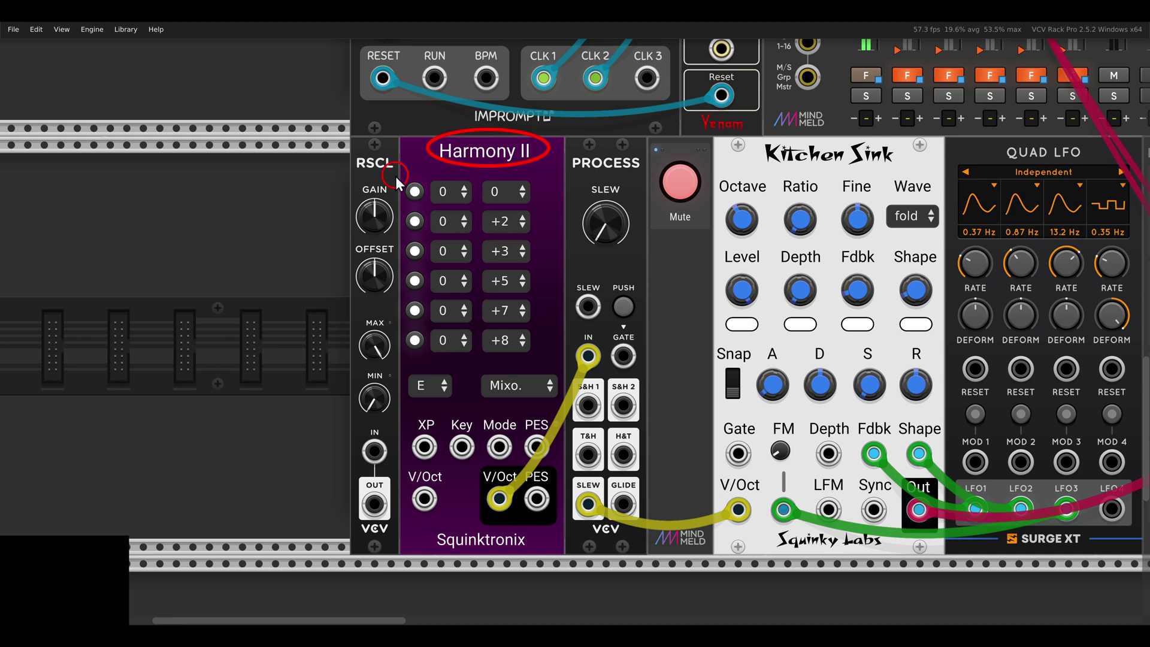
pyautogui.moveTo(394, 174); pyautogui.dragTo(539, 361)
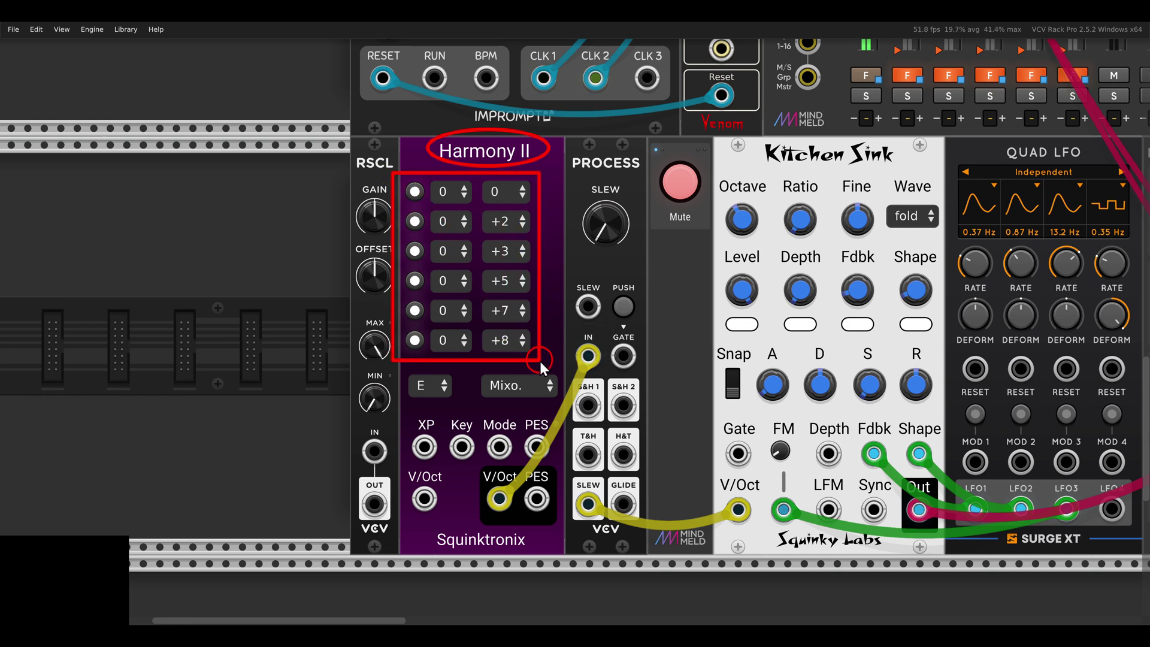
pyautogui.click(689, 184)
# Cable the lower Harmony II's V/Oct input to stepSeq's OUT jack
pyautogui.hscroll(1, 678, 275)
pyautogui.hscroll(1, 678, 276)
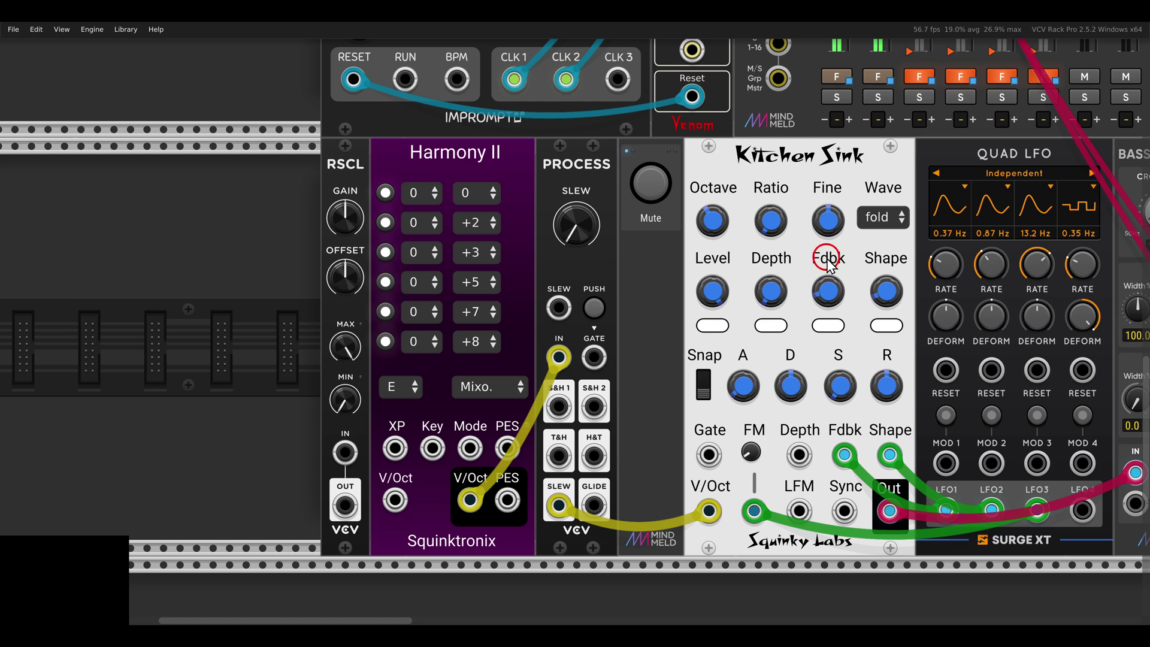
pyautogui.scroll(-2, 675, 251)
pyautogui.scroll(8, 677, 278)
pyautogui.scroll(8, 523, 149)
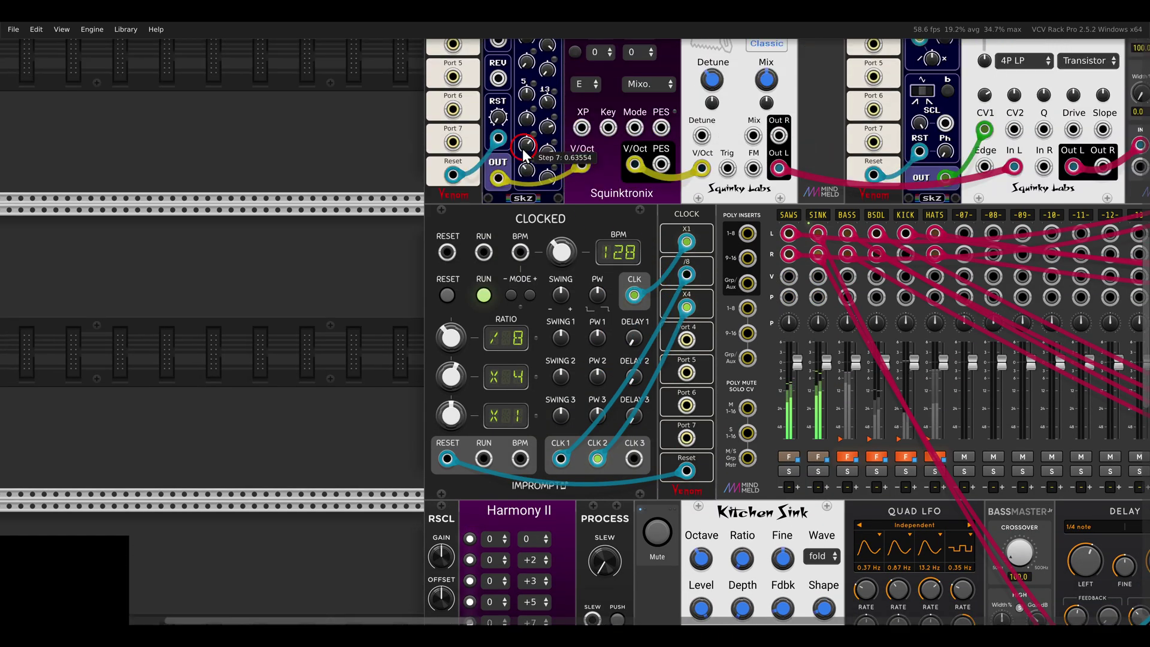
pyautogui.click(521, 111)
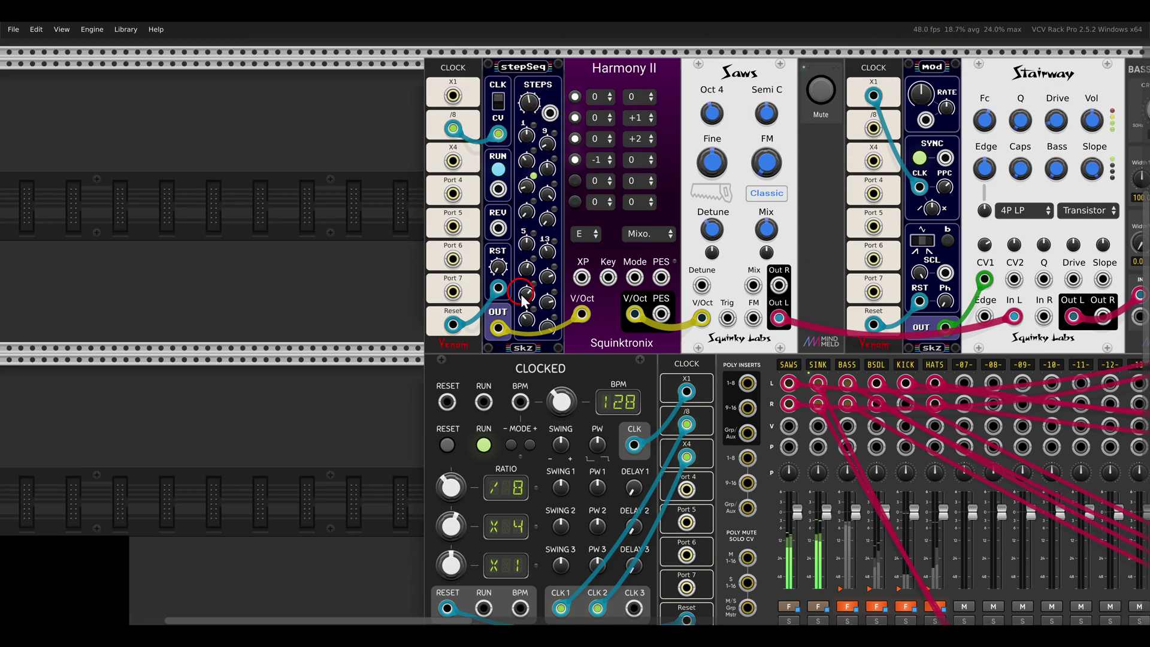
pyautogui.scroll(-5, 516, 301)
pyautogui.click(479, 520)
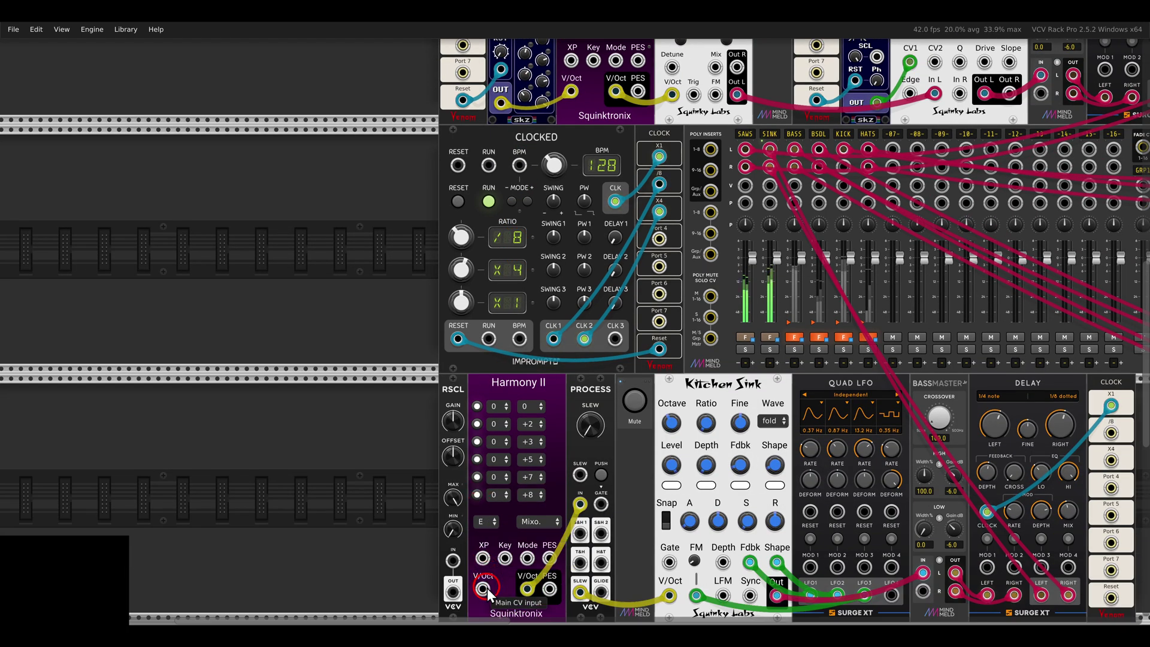
pyautogui.moveTo(486, 588); pyautogui.dragTo(502, 202)
pyautogui.scroll(3, 497, 540)
pyautogui.scroll(-6, 502, 202)
pyautogui.scroll(4, 524, 303)
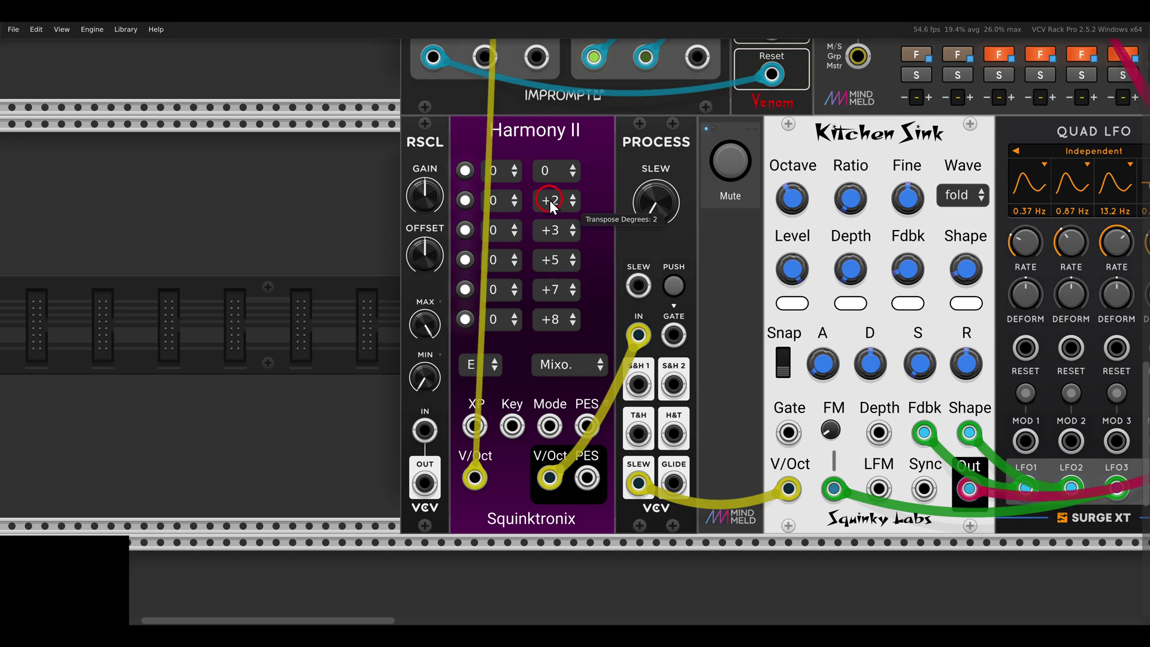
# Keep the Quad LFO at 6 polyphonic channels in its options menu
pyautogui.moveTo(527, 146)
pyautogui.mouseDown()
pyautogui.moveTo(577, 248)
pyautogui.moveTo(588, 345)
pyautogui.mouseUp()
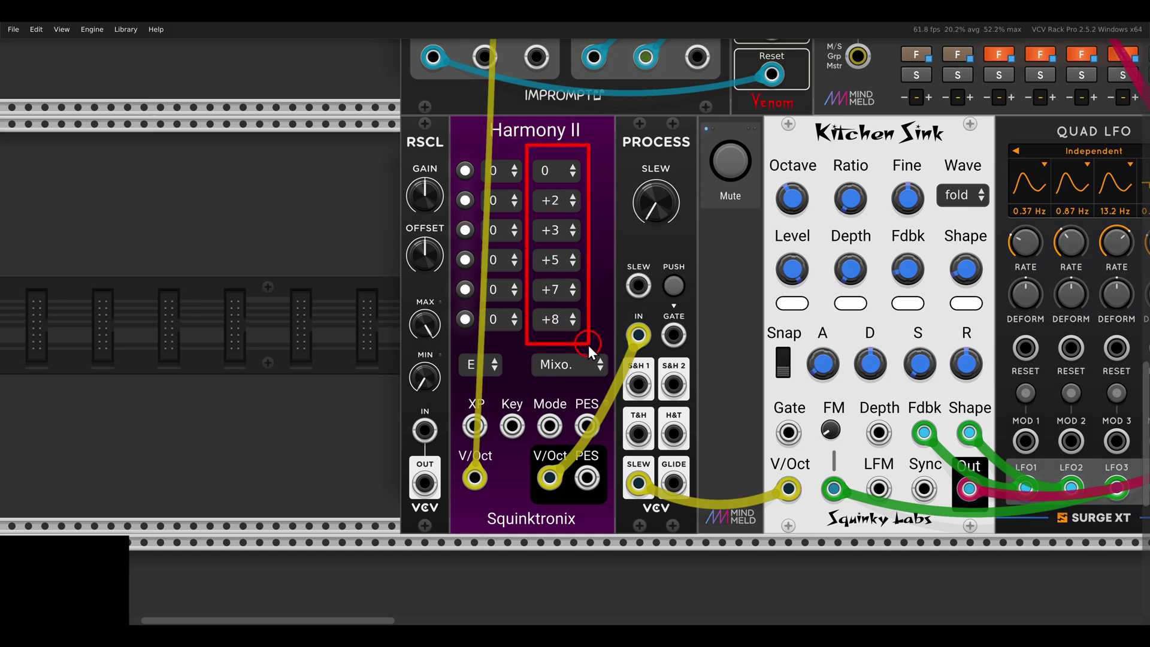
pyautogui.press('Escape')
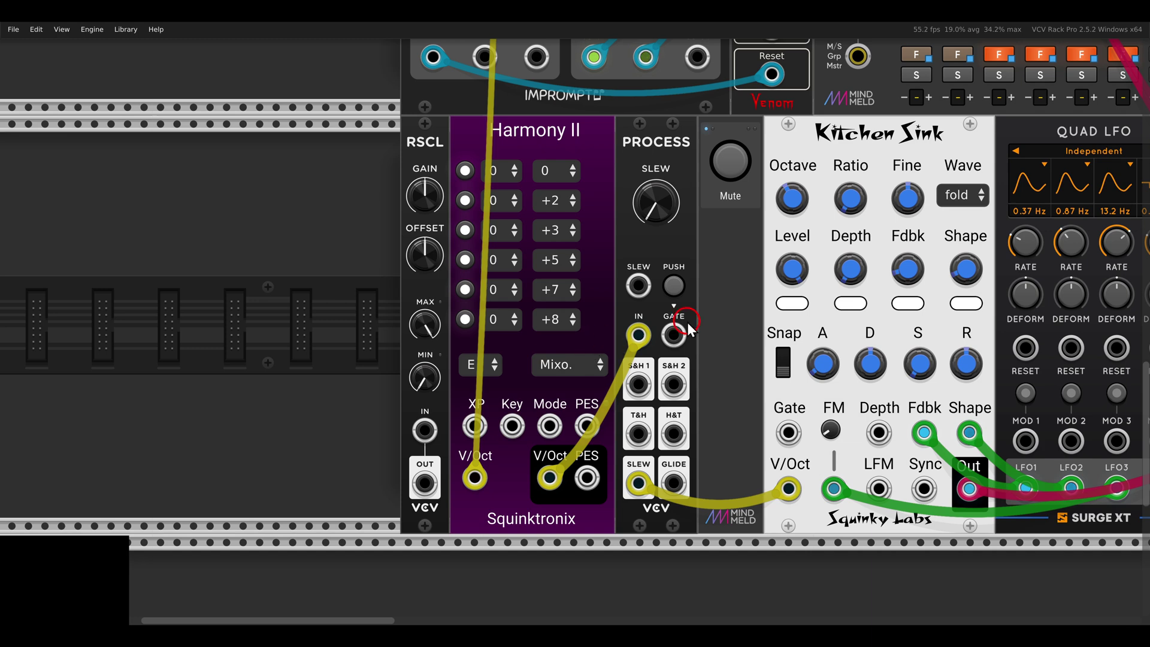
pyautogui.moveTo(688, 322); pyautogui.dragTo(531, 318)
pyautogui.moveTo(890, 100); pyautogui.dragTo(993, 157)
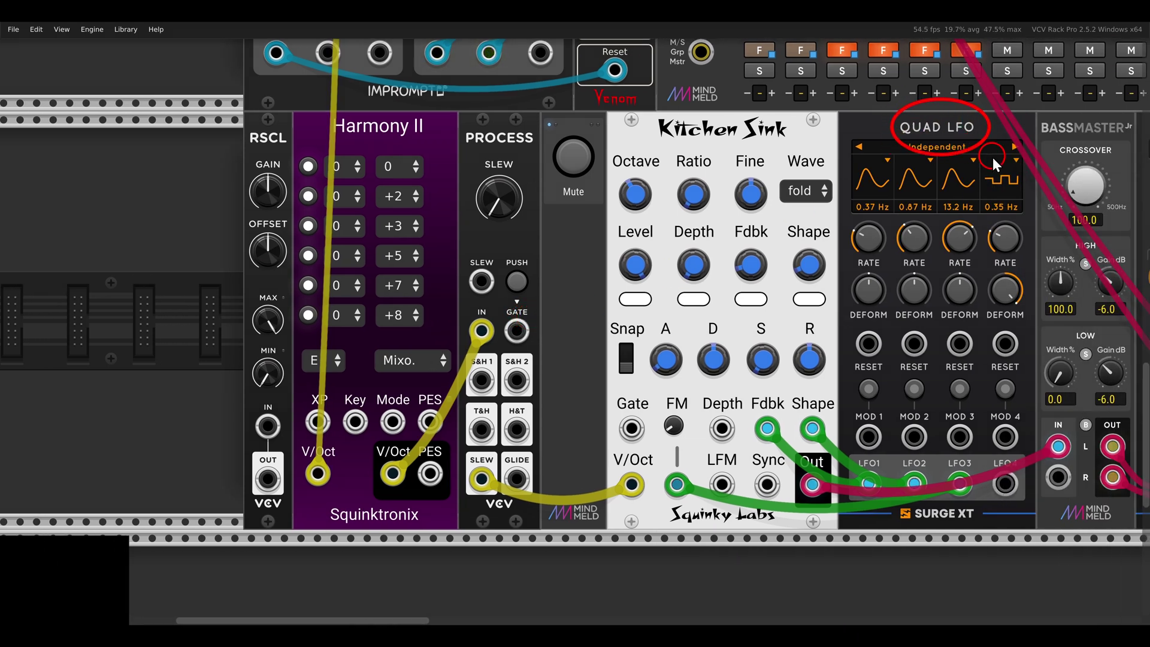
pyautogui.rightClick(881, 128)
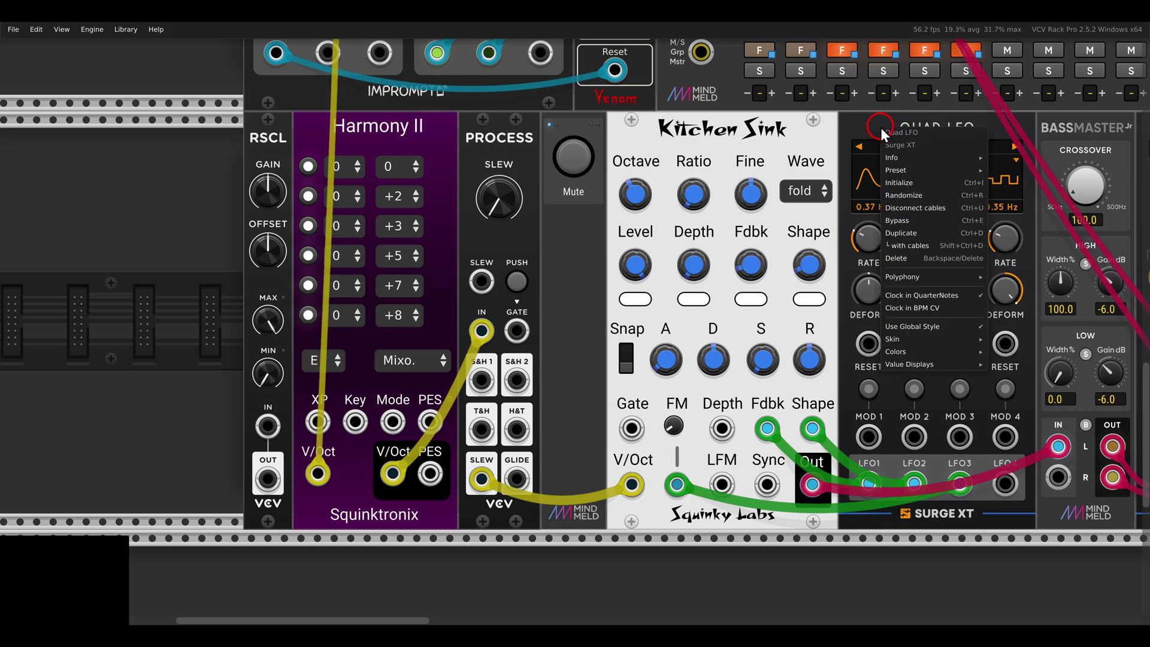
pyautogui.click(904, 278)
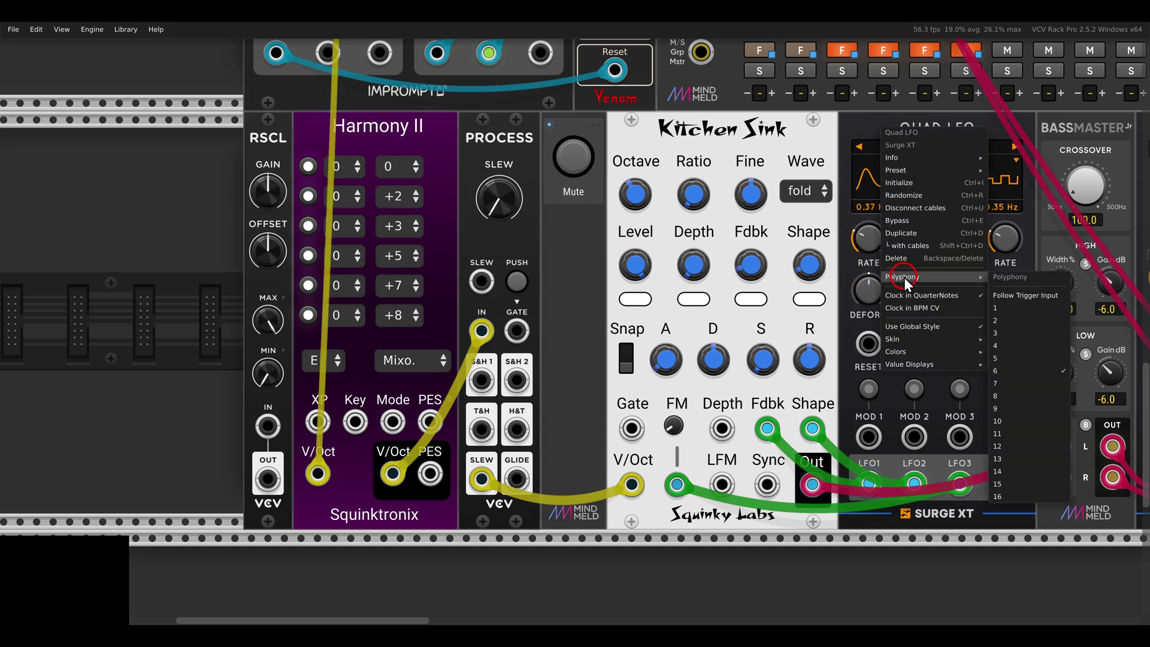
pyautogui.click(1012, 371)
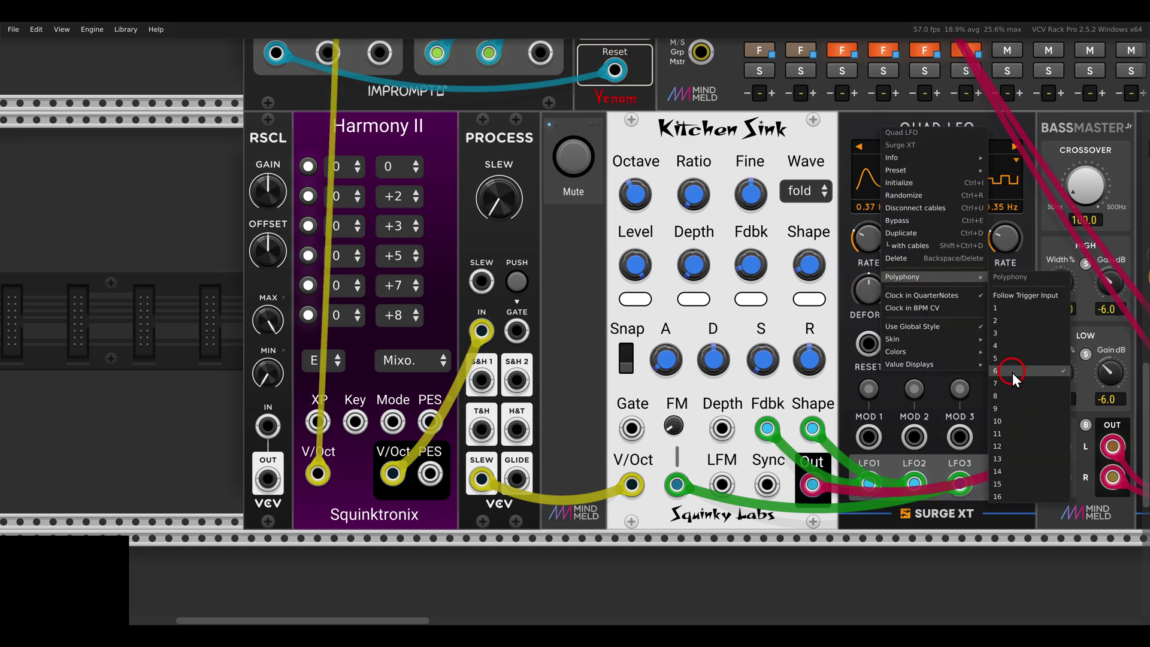
# Dismiss the Quad LFO options menu, leaving the Harmony II patch in view
pyautogui.click(775, 147)
pyautogui.moveTo(284, 139); pyautogui.dragTo(437, 339)
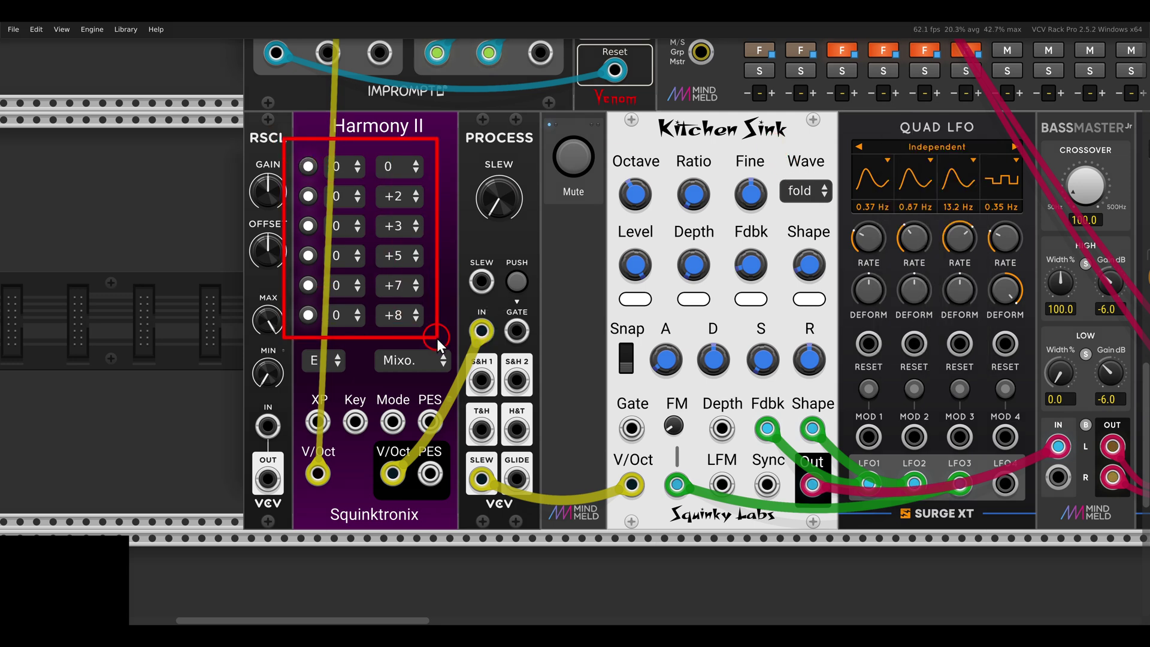
pyautogui.moveTo(391, 480)
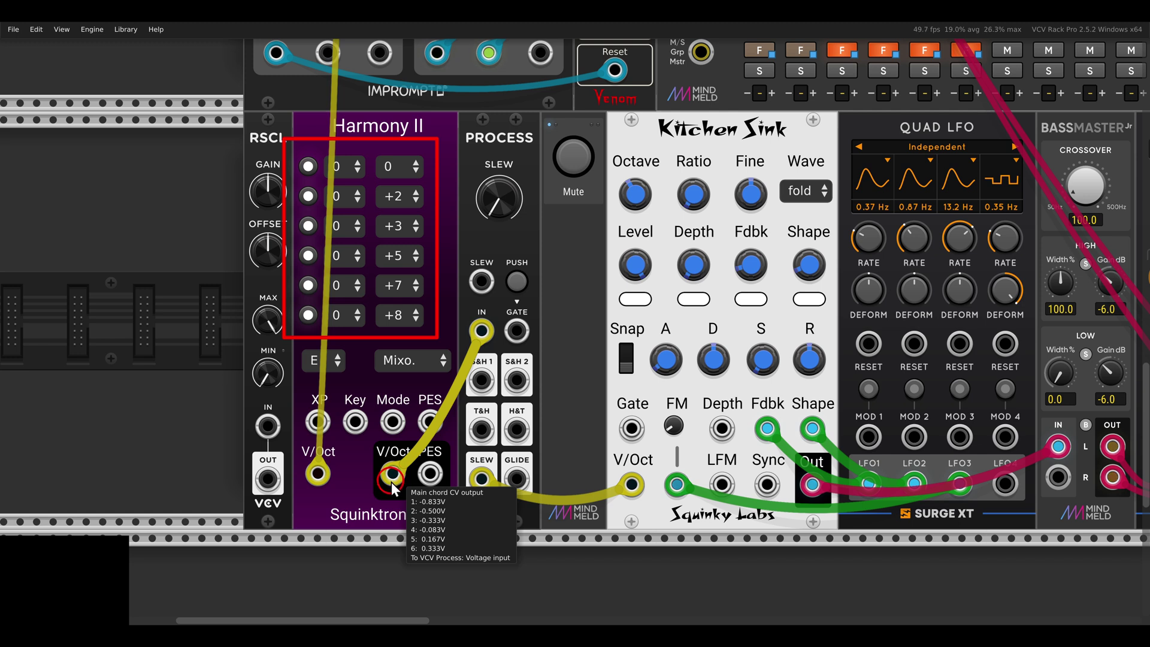
pyautogui.click(871, 132)
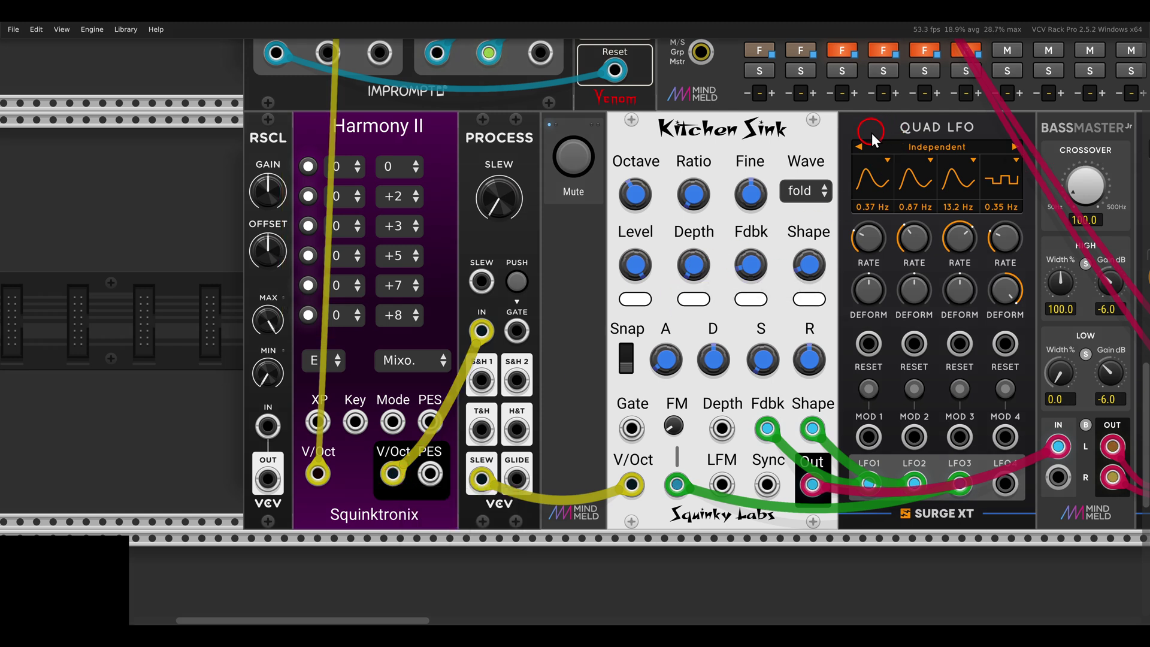
# Patch Quad LFO's LFO4 output into RSCL's IN jack
pyautogui.moveTo(724, 387); pyautogui.dragTo(841, 447)
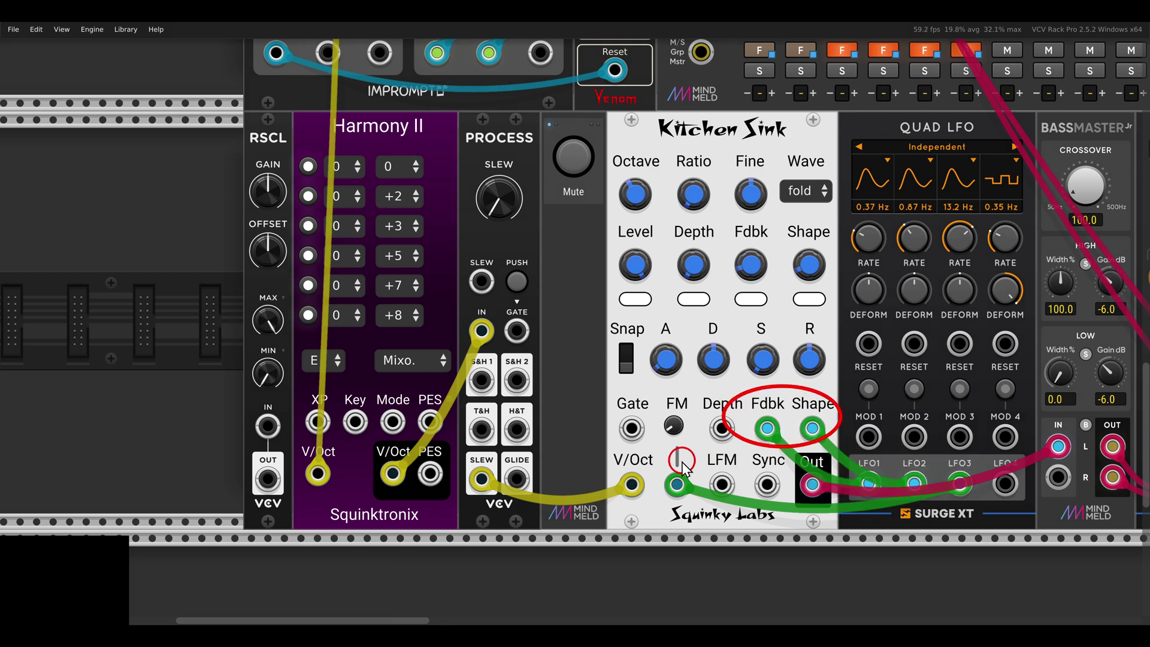
pyautogui.click(983, 491)
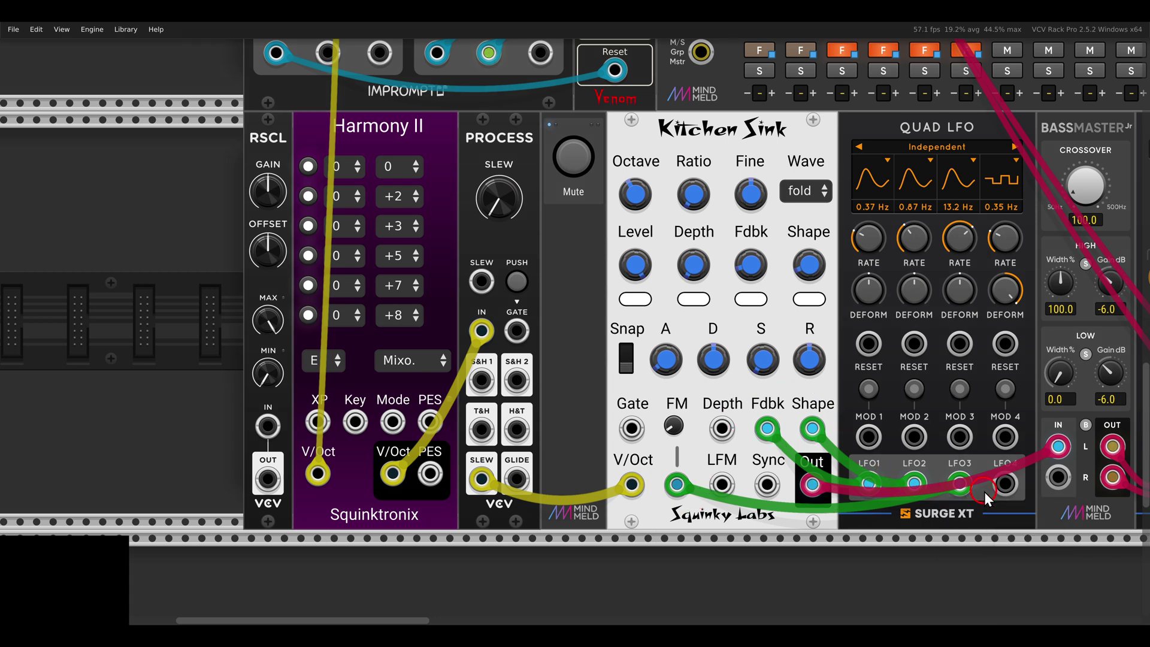
pyautogui.click(1007, 486)
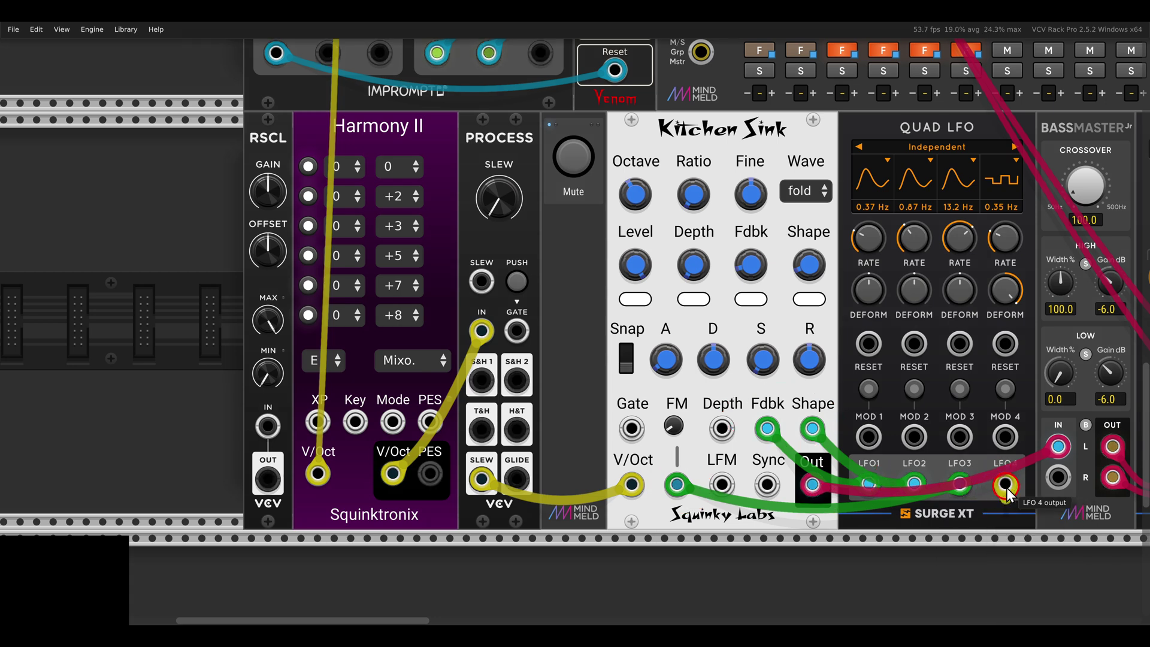
pyautogui.moveTo(1007, 495); pyautogui.dragTo(268, 426)
pyautogui.click(350, 296)
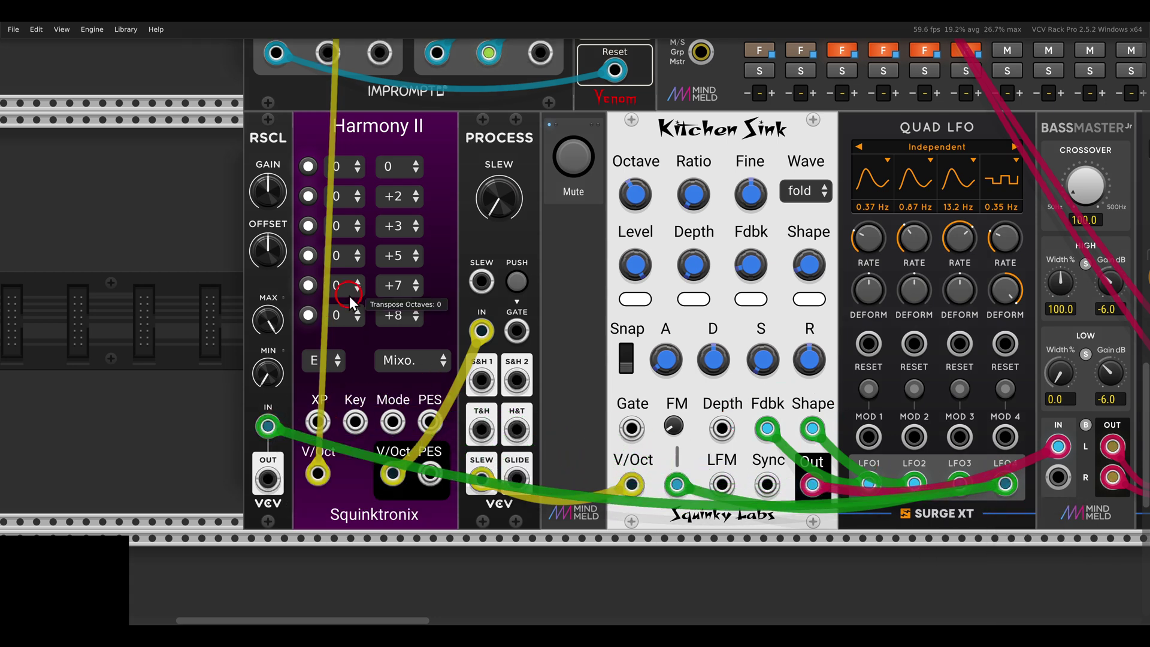
pyautogui.moveTo(350, 296); pyautogui.dragTo(435, 302)
# Cable RSCL's OUT into Harmony II's XP transpose input
pyautogui.moveTo(452, 147); pyautogui.dragTo(526, 347)
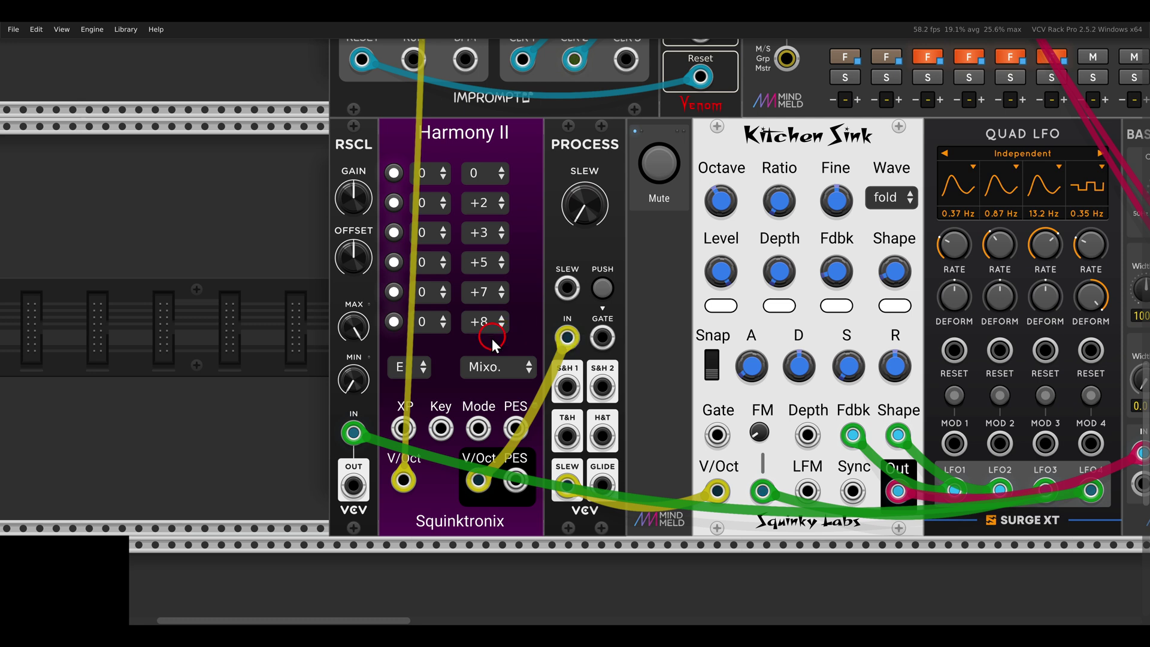
pyautogui.moveTo(353, 484); pyautogui.dragTo(396, 431)
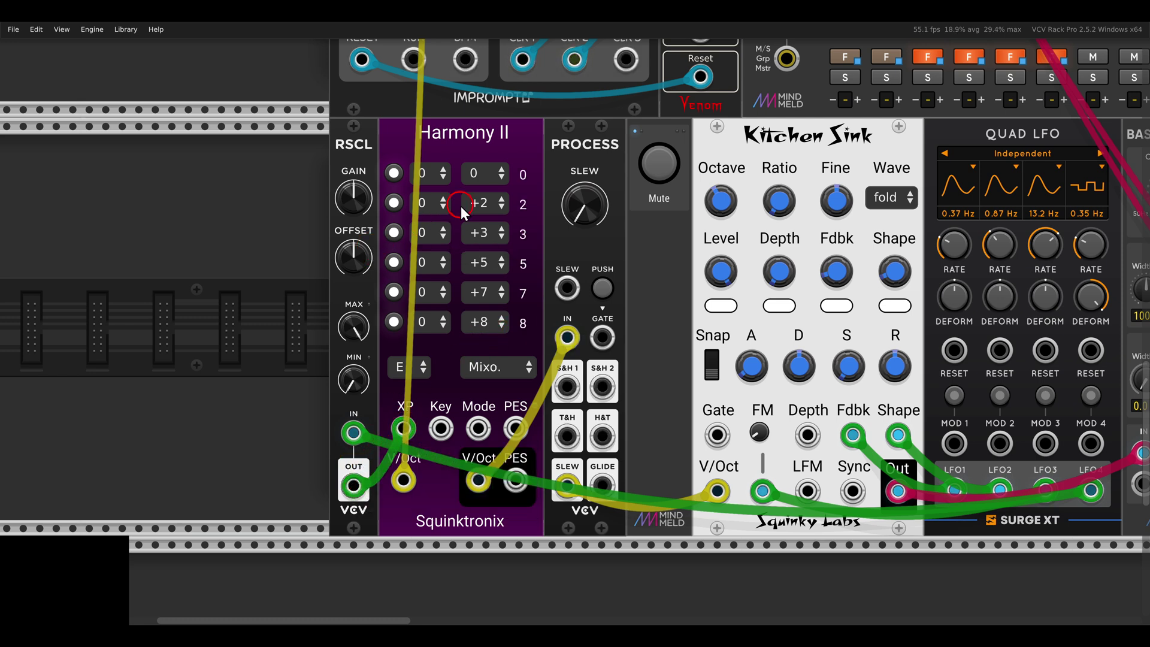
pyautogui.moveTo(511, 159); pyautogui.dragTo(542, 347)
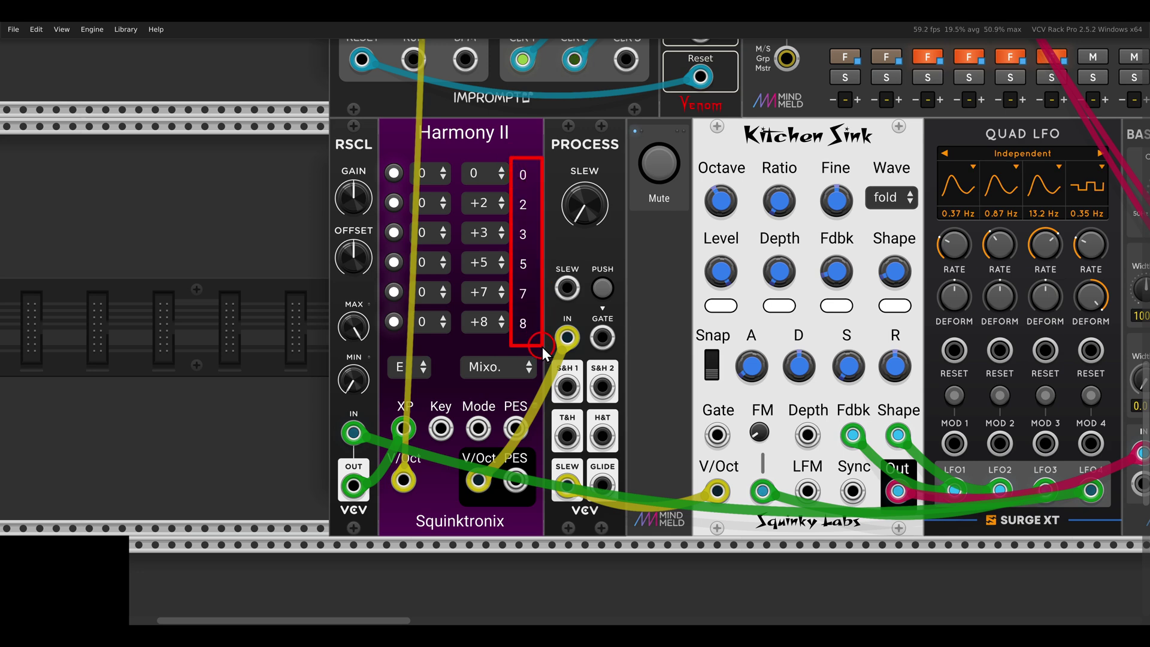
# Raise RSCL's GAIN to about 14%
pyautogui.click(484, 247)
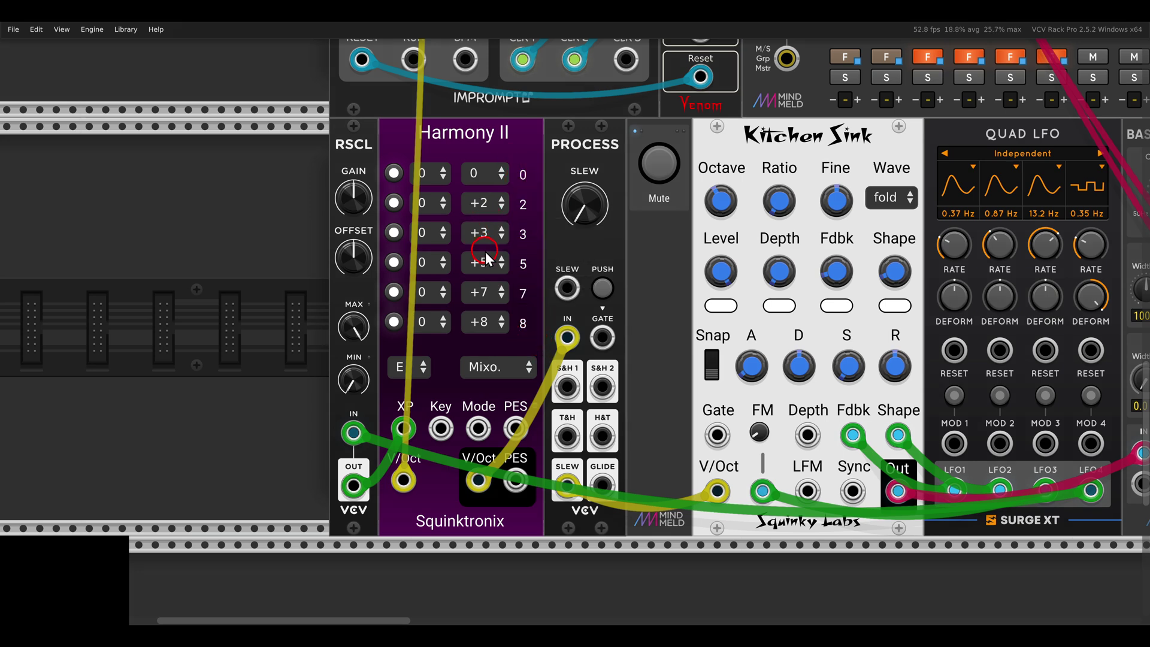
pyautogui.click(354, 211)
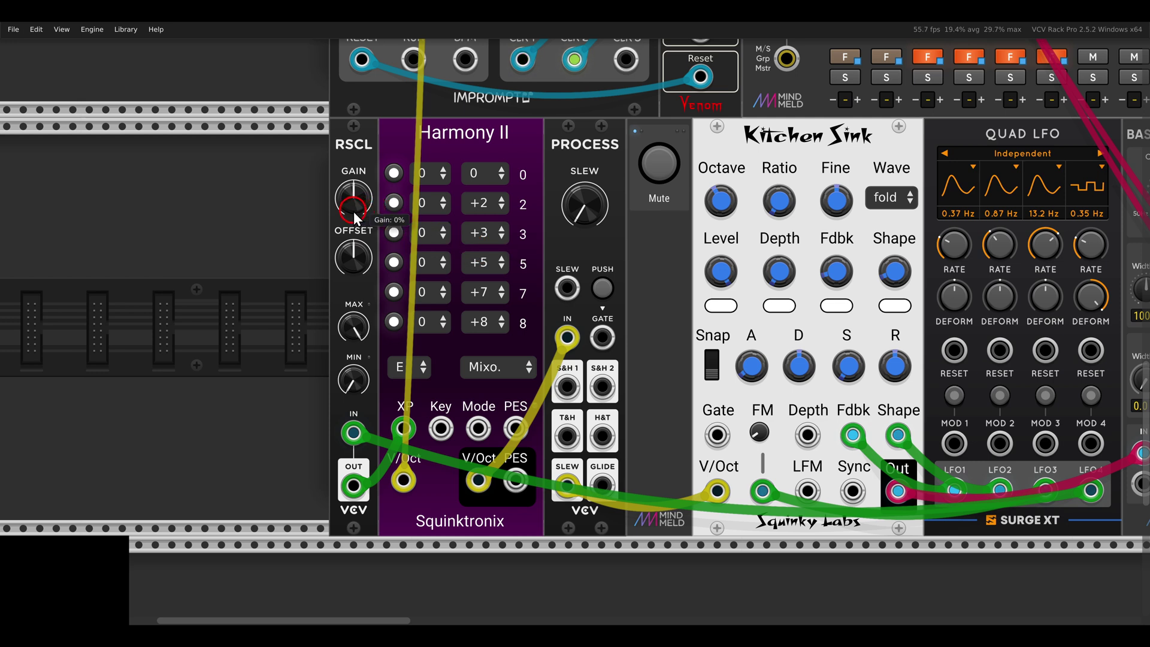
pyautogui.moveTo(353, 211); pyautogui.dragTo(347, 203)
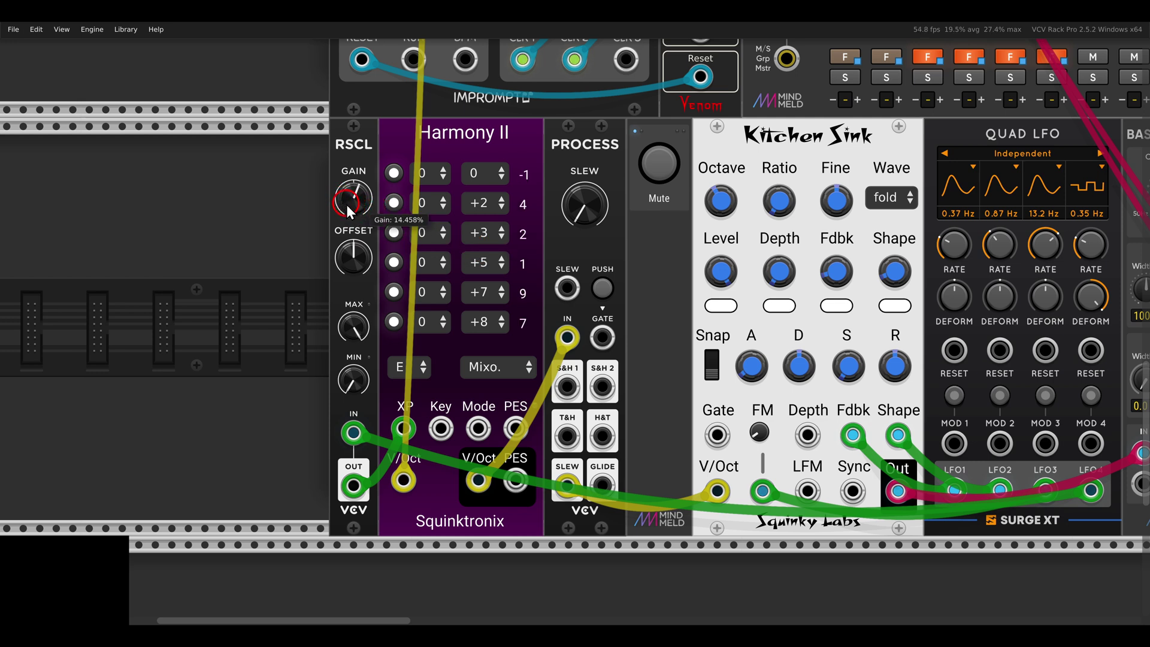
pyautogui.click(321, 194)
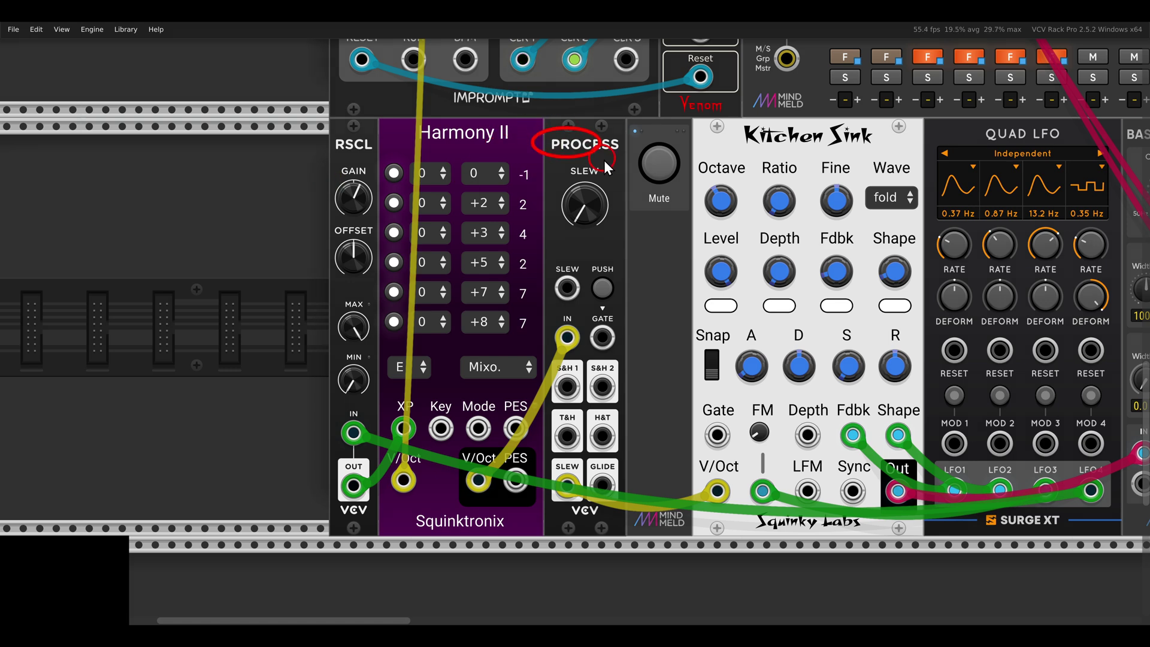
# Turn the PROCESS SLEW knob up from 0 to about 27 ms/V
pyautogui.moveTo(585, 208)
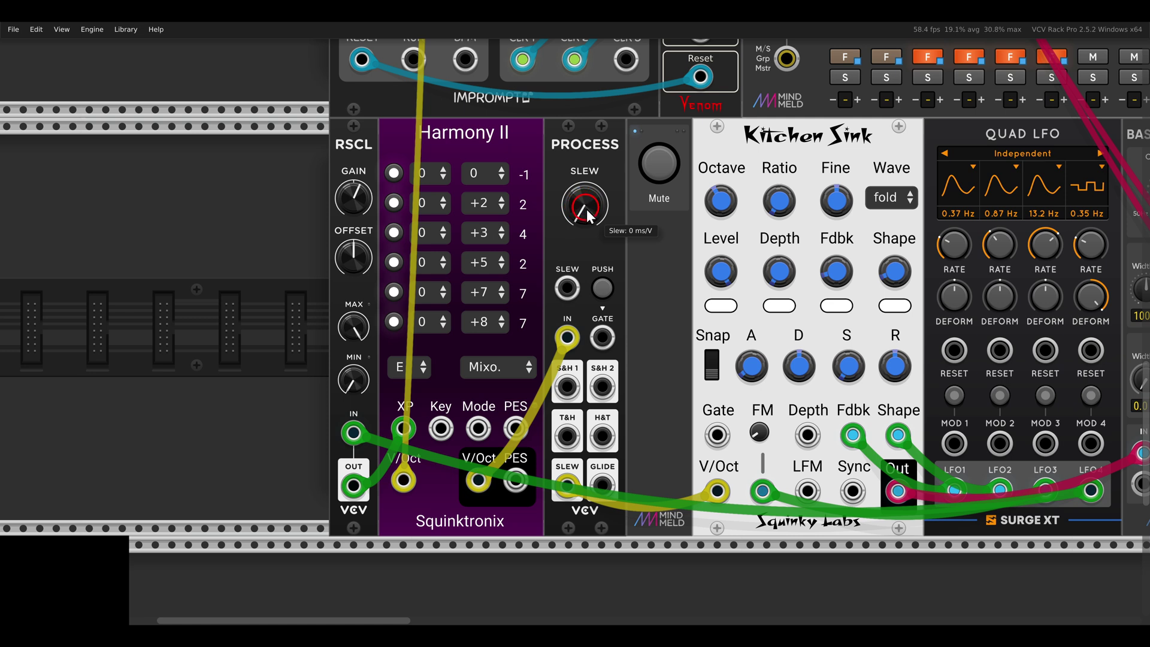
pyautogui.moveTo(587, 210); pyautogui.dragTo(552, 156)
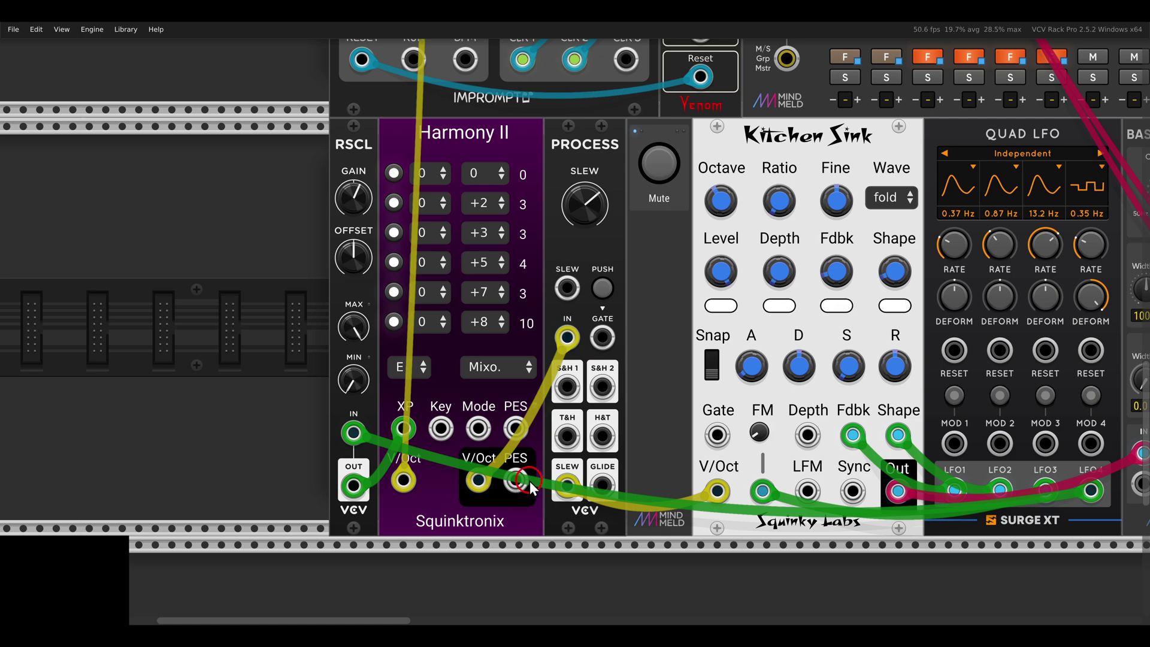
pyautogui.scroll(-1, 530, 481)
pyautogui.moveTo(935, 431); pyautogui.dragTo(404, 415)
pyautogui.moveTo(922, 395); pyautogui.dragTo(354, 391)
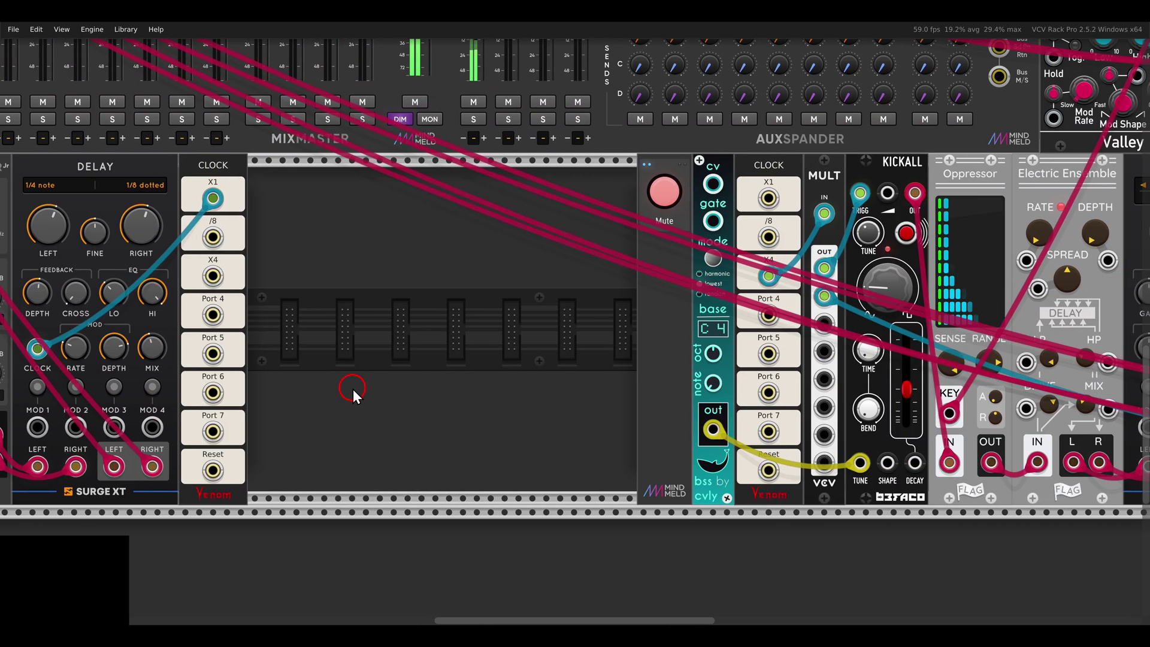
pyautogui.moveTo(716, 395); pyautogui.dragTo(486, 394)
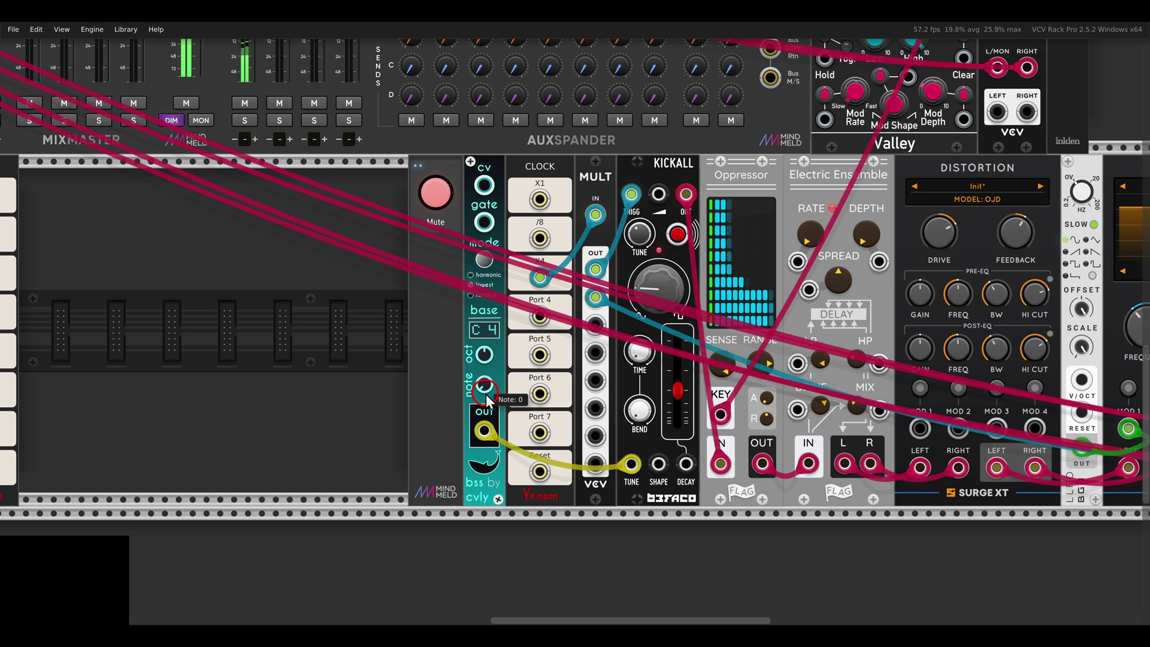
pyautogui.scroll(1, 440, 355)
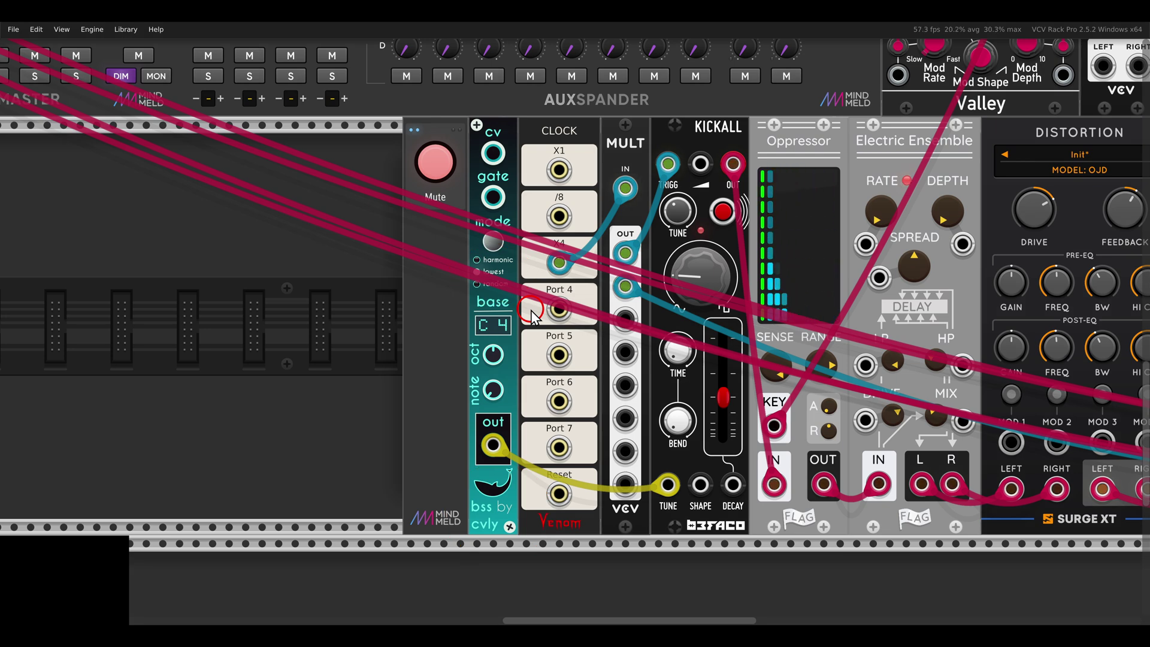
pyautogui.scroll(-2, 531, 314)
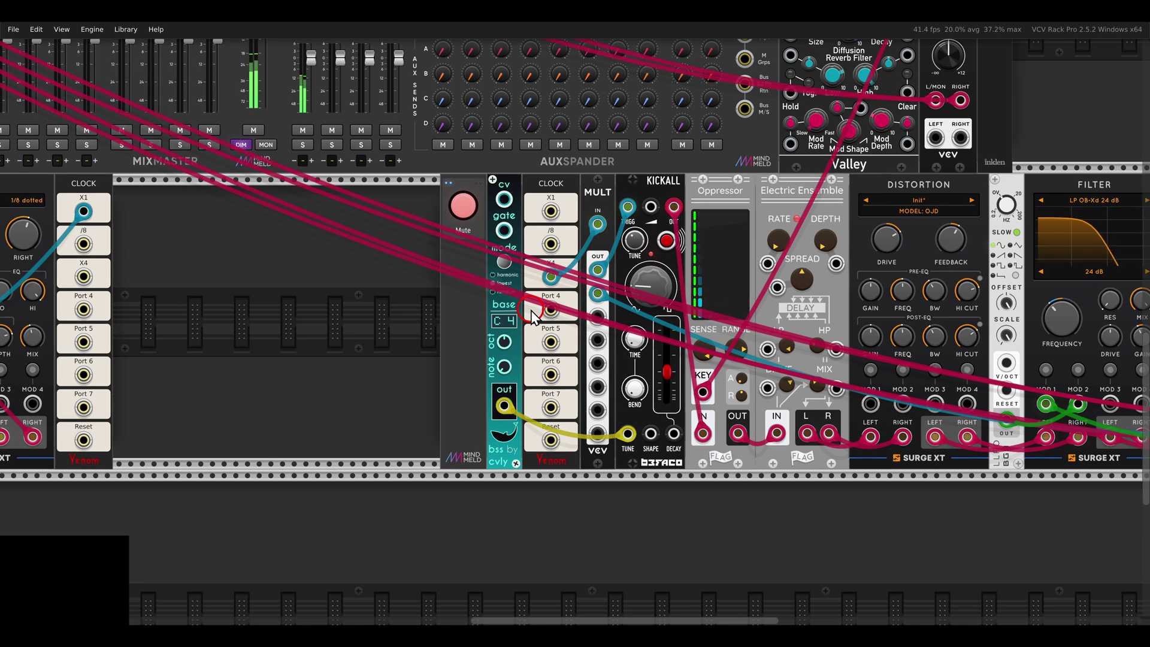
pyautogui.hscroll(3, 436, 315)
pyautogui.moveTo(436, 315); pyautogui.dragTo(392, 307)
pyautogui.scroll(-1, 353, 311)
pyautogui.moveTo(358, 208); pyautogui.dragTo(376, 221)
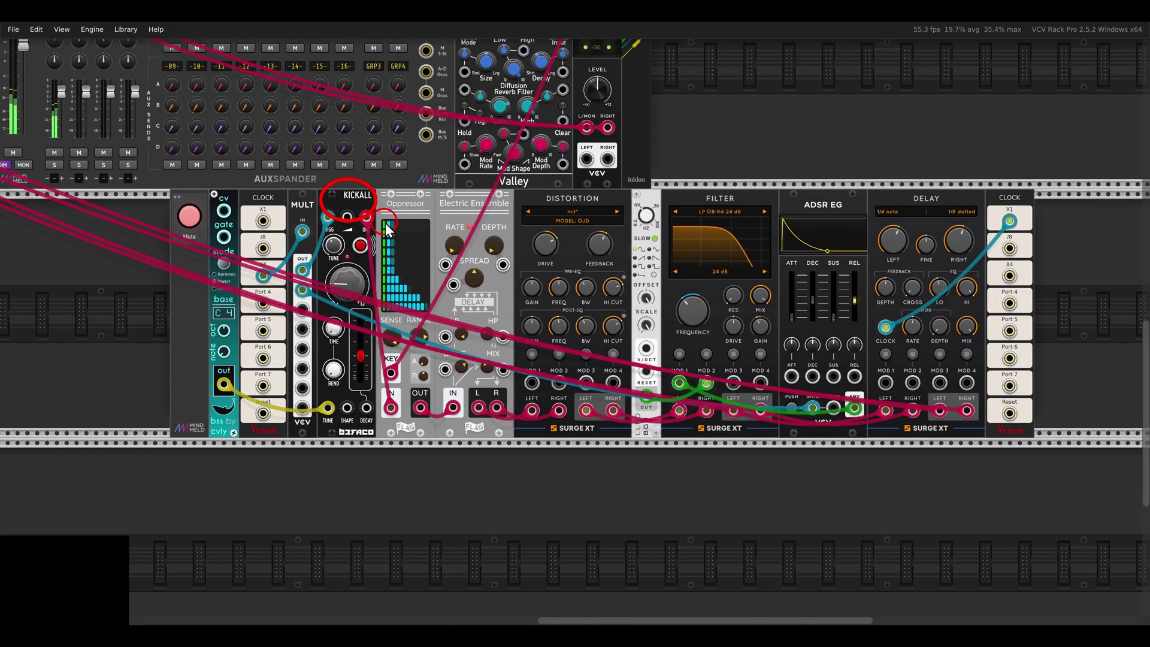
pyautogui.moveTo(429, 191)
pyautogui.mouseDown()
pyautogui.moveTo(516, 225)
pyautogui.moveTo(602, 216)
pyautogui.mouseUp()
pyautogui.moveTo(687, 179); pyautogui.dragTo(762, 212)
pyautogui.press('Escape')
pyautogui.scroll(-1, 470, 269)
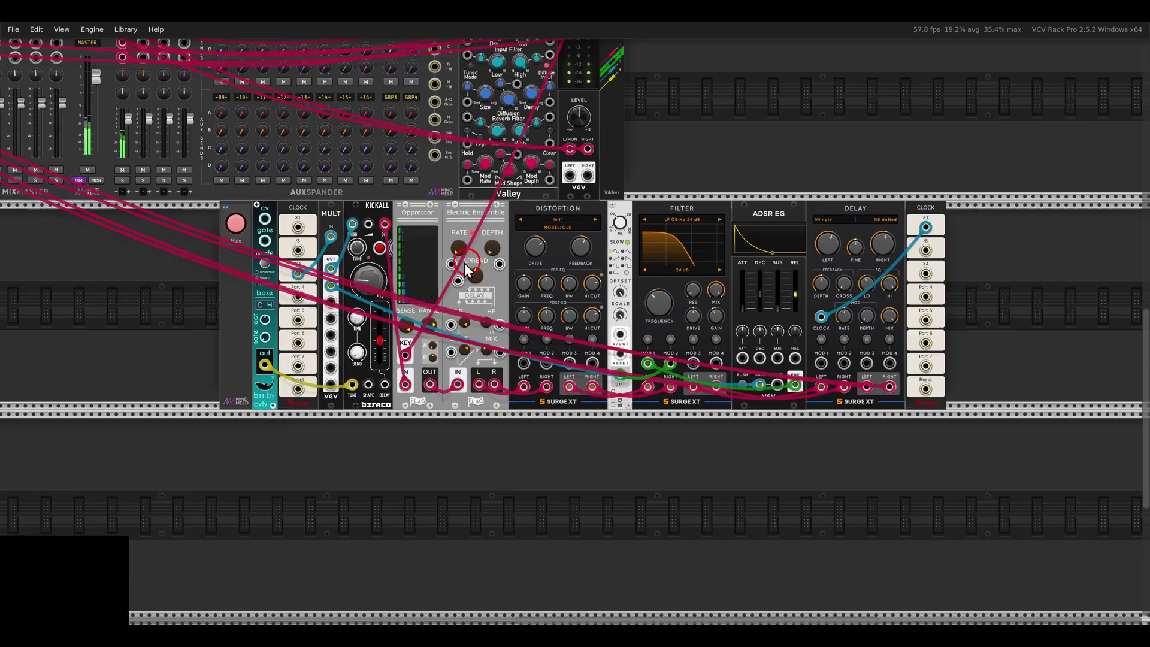
pyautogui.moveTo(419, 246); pyautogui.dragTo(687, 362)
pyautogui.scroll(-1, 673, 265)
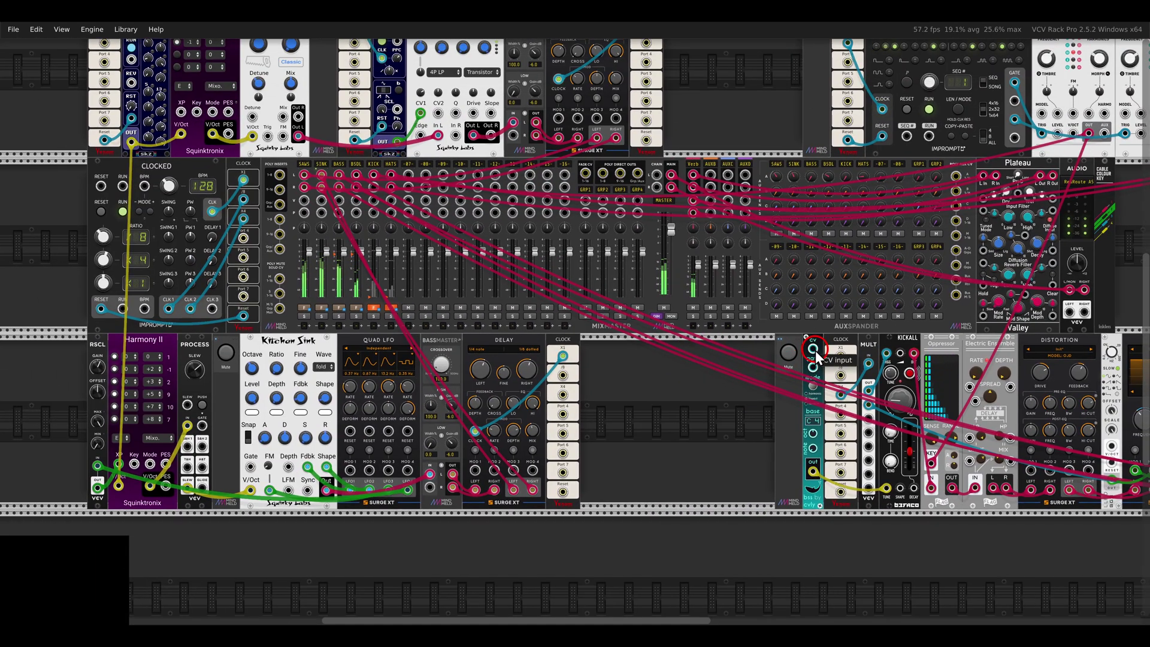
# Cable the bss module's cv input to the upper Harmony II's V/Oct output
pyautogui.moveTo(812, 349); pyautogui.dragTo(203, 142)
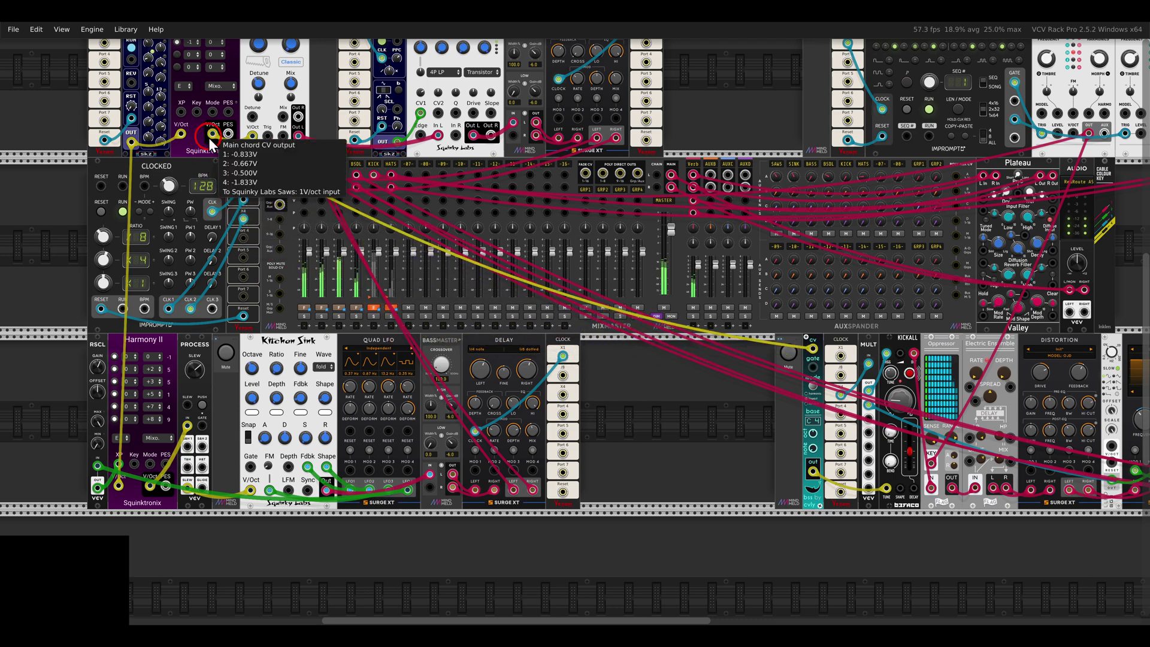
pyautogui.moveTo(768, 411); pyautogui.dragTo(588, 366)
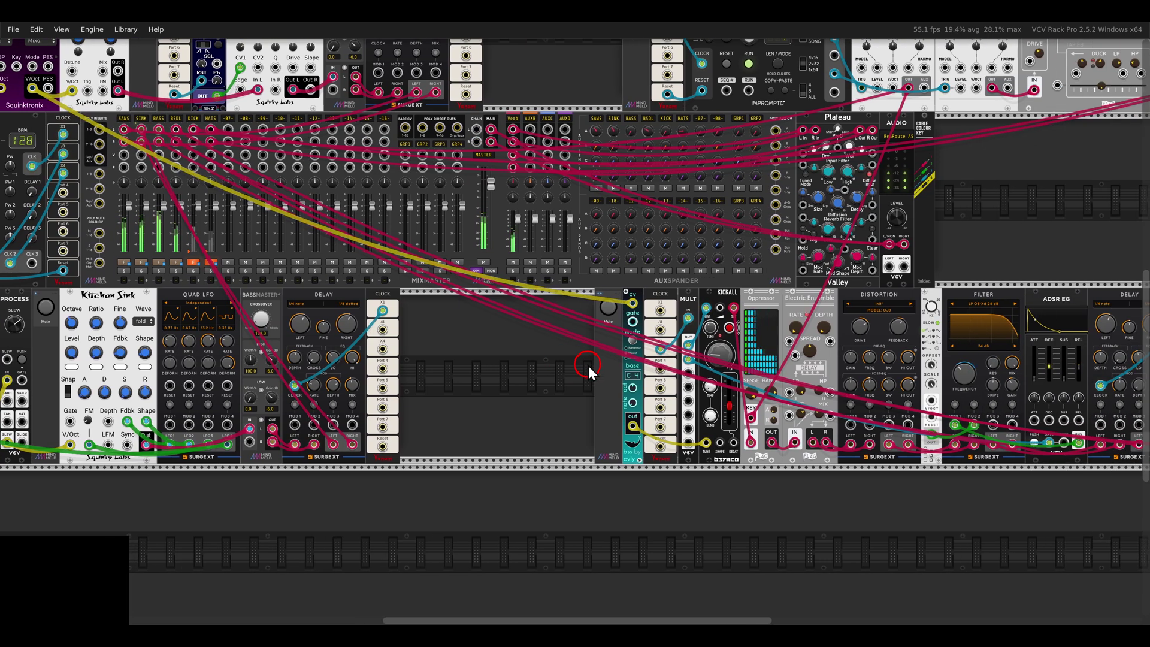
pyautogui.moveTo(629, 453); pyautogui.dragTo(651, 476)
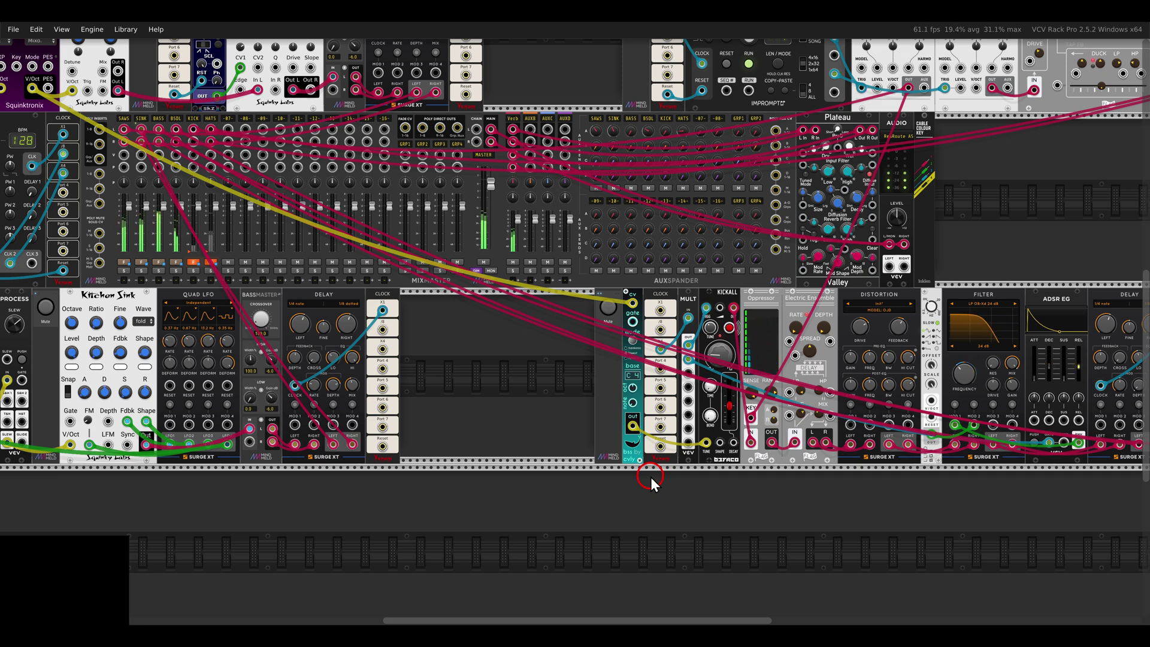
pyautogui.keyDown('ctrl'); pyautogui.scroll(-1, 551, 387); pyautogui.keyUp('ctrl')
pyautogui.scroll(3, 560, 462)
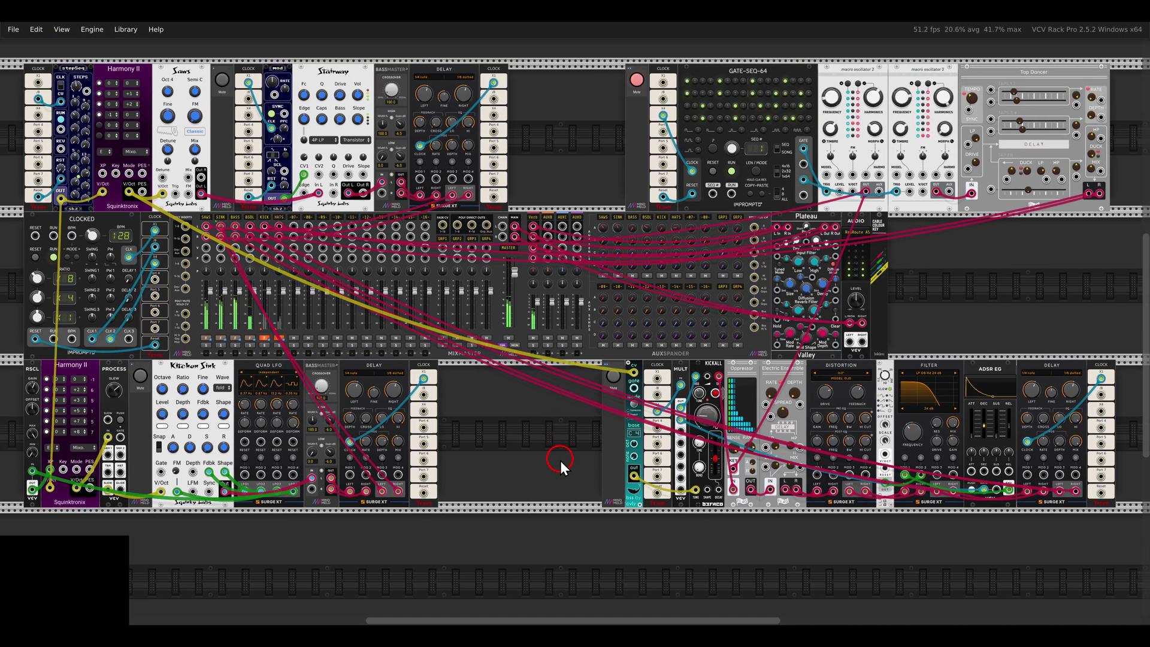
pyautogui.scroll(1, 555, 476)
pyautogui.moveTo(550, 484); pyautogui.dragTo(557, 480)
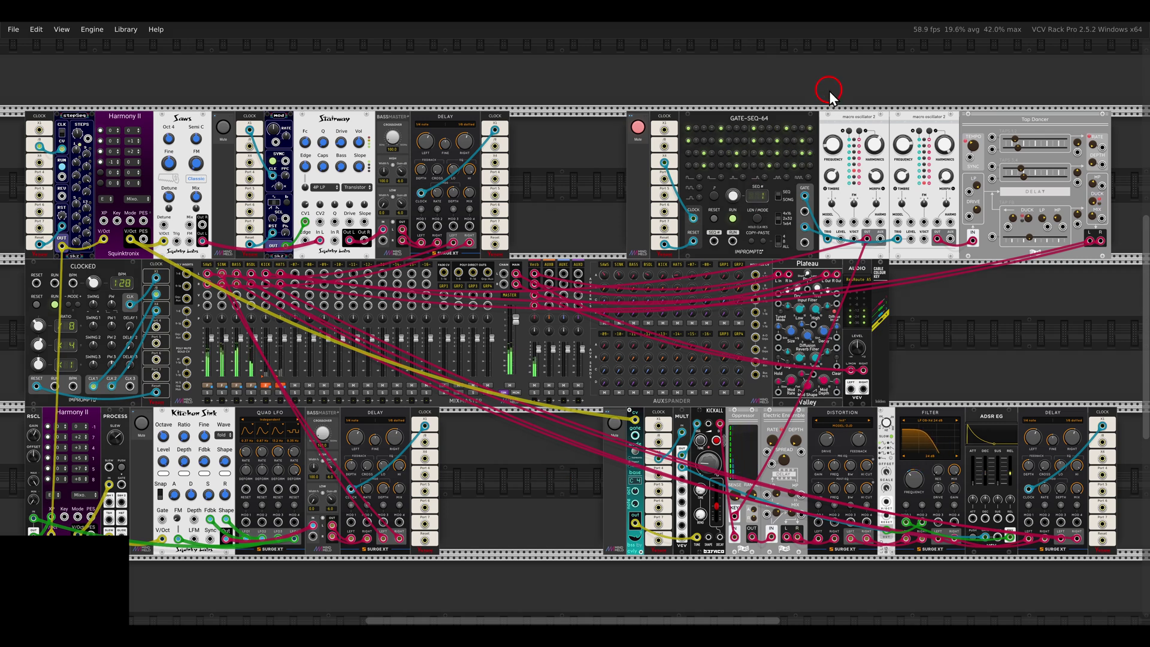
pyautogui.moveTo(817, 88); pyautogui.dragTo(965, 146)
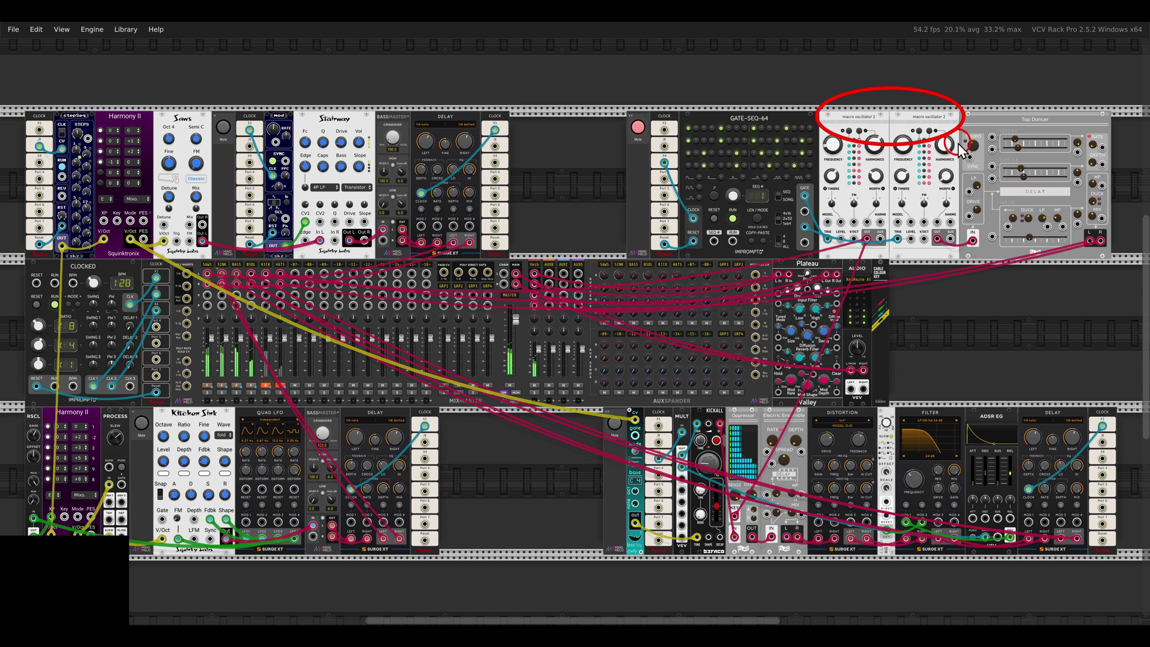
pyautogui.press('Escape')
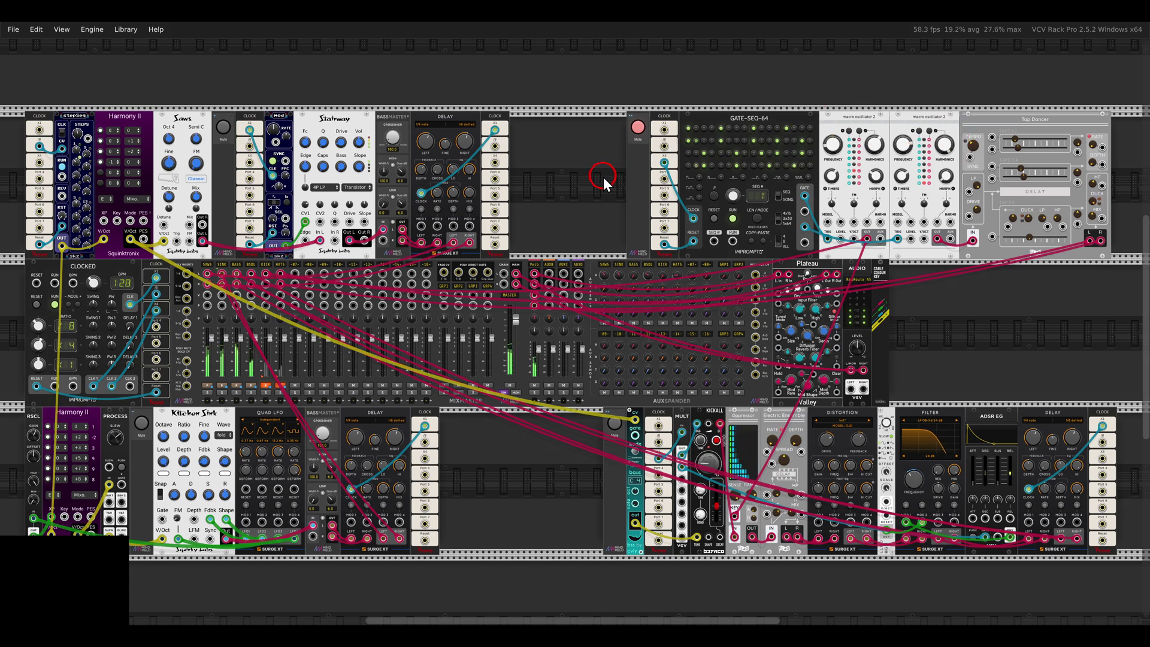